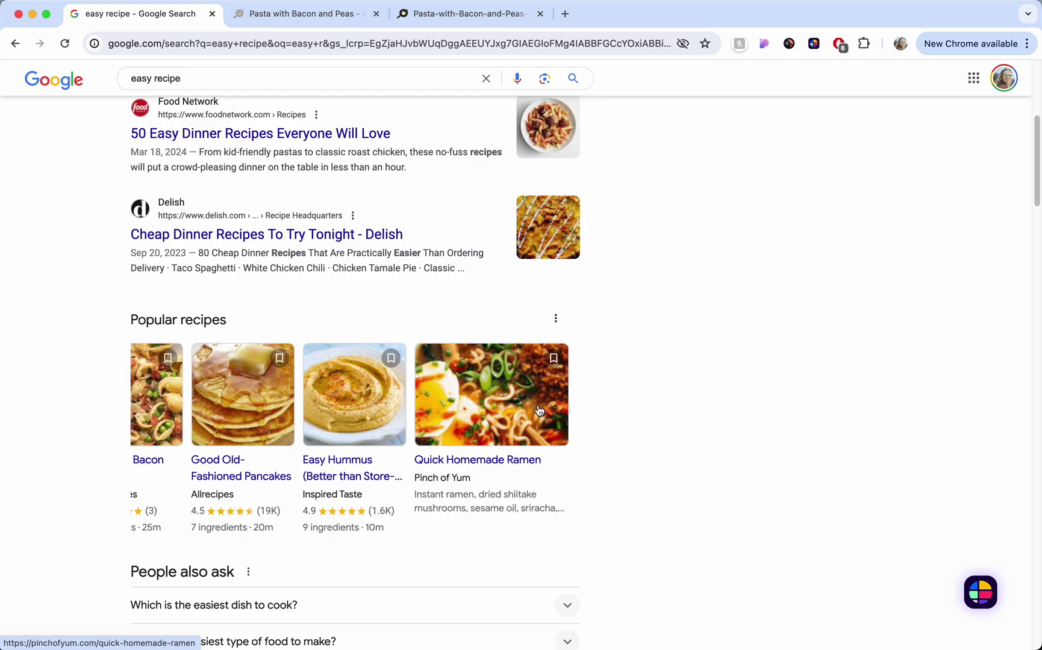
Step: Review the Popular recipes cards in the Google results and switch to the Google Recipe Results thing file in Figma
scroll(393, 308, left, 2)
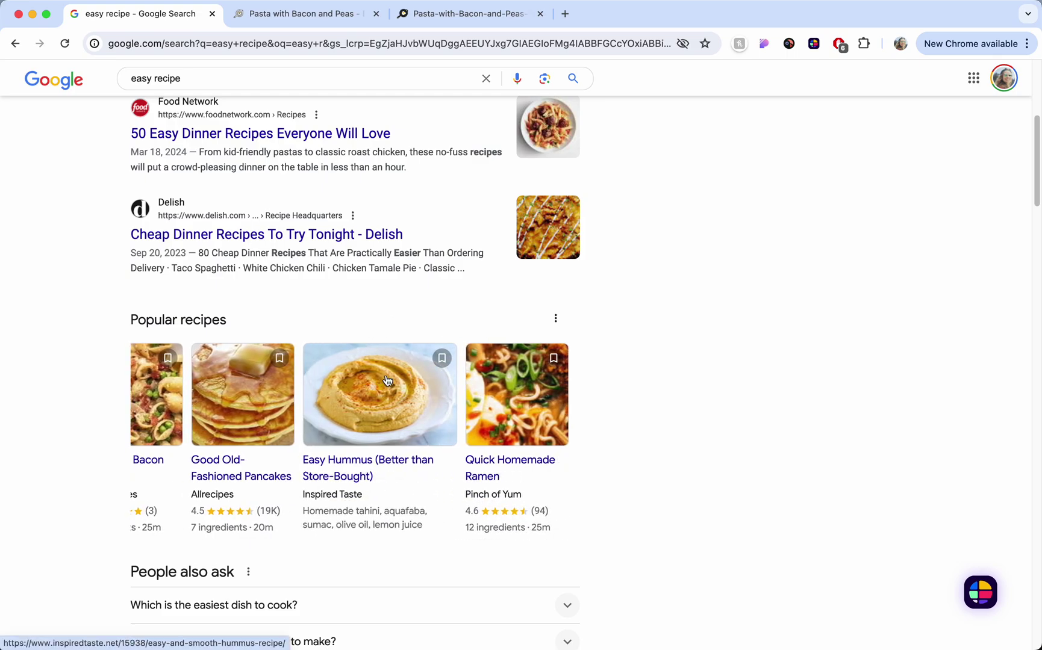
mouse_move(300, 399)
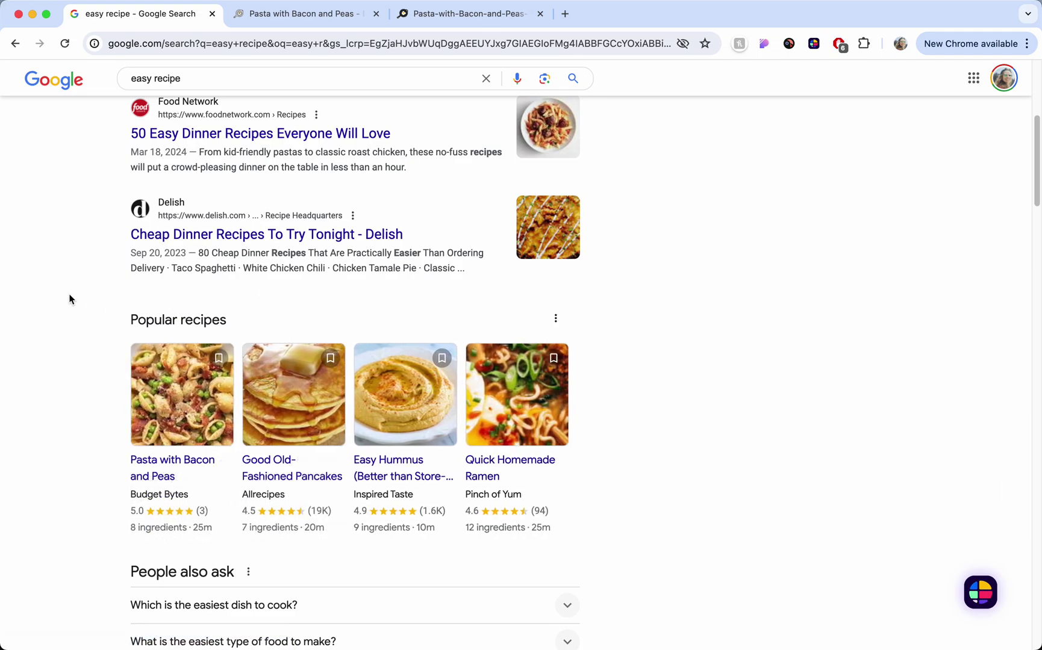
key(super+Tab)
key(super+Tab)
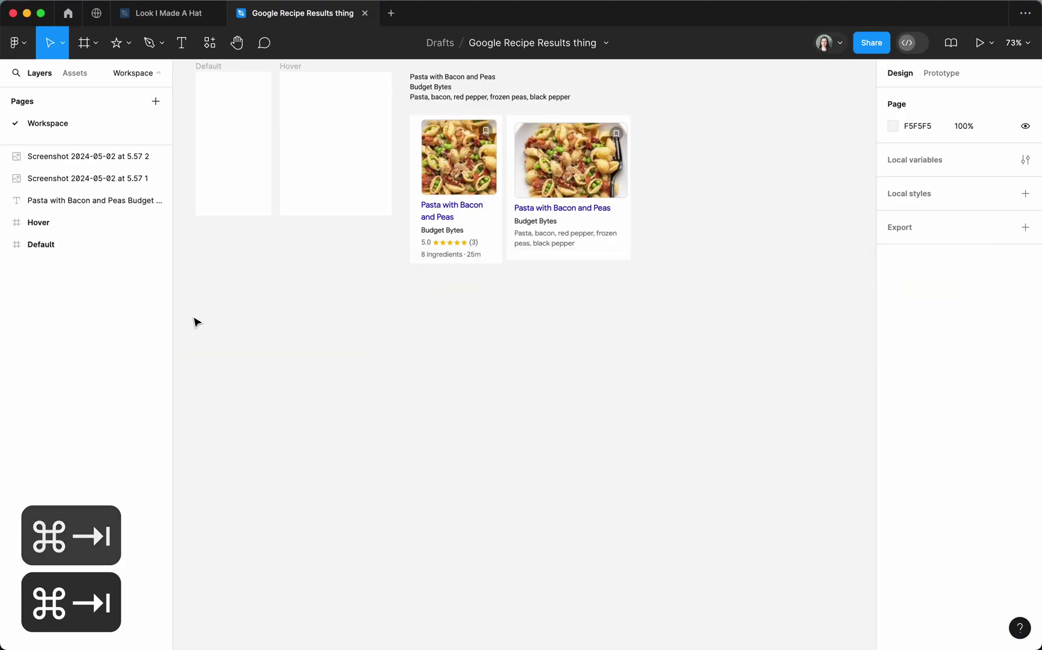
scroll(194, 322, up, 3)
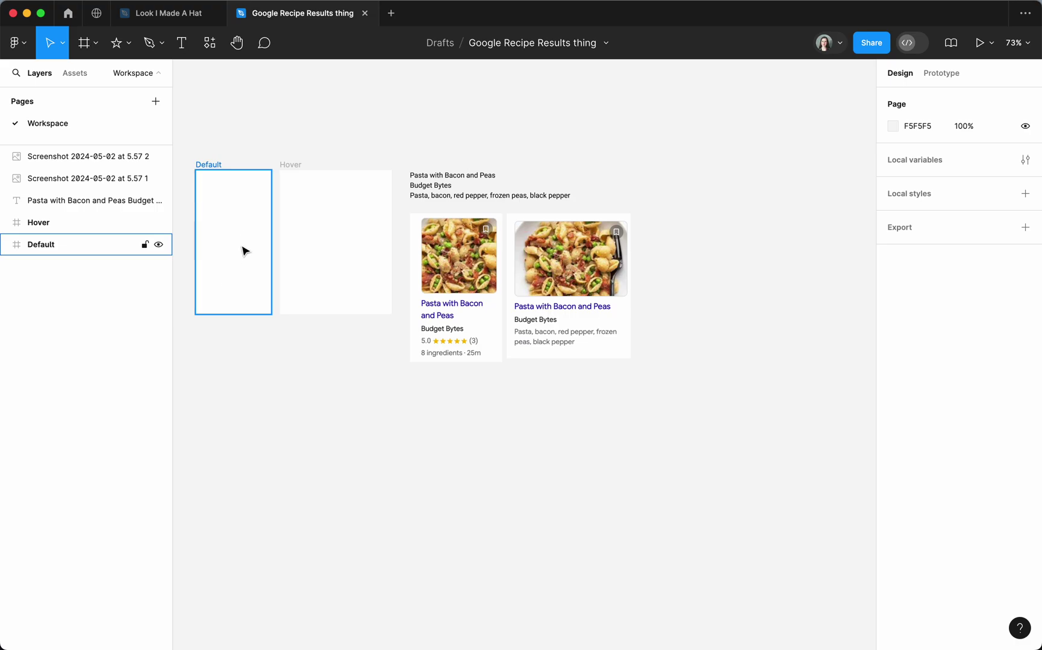
Step: Examine the Default and Hover frames, the recipe text layer and the two reference screenshots
click(241, 170)
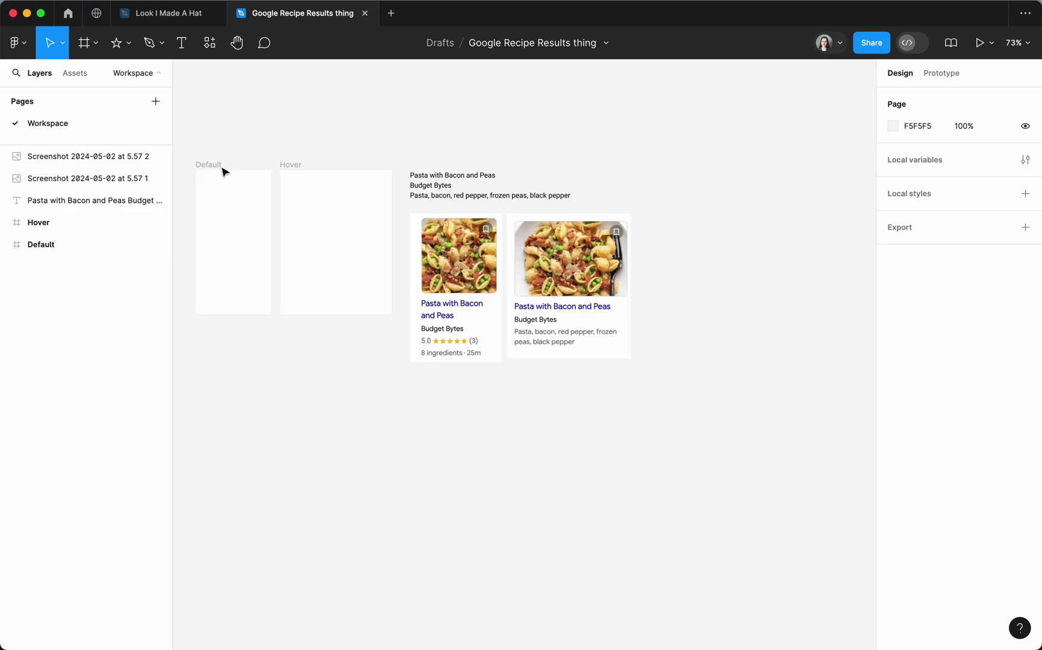
click(212, 169)
click(212, 170)
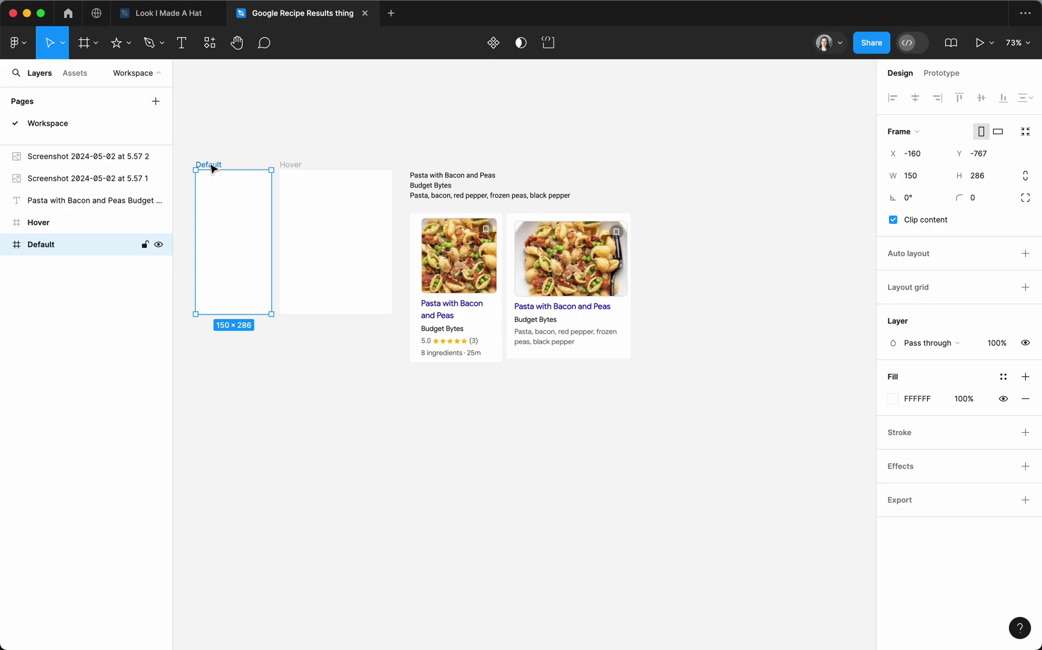
click(289, 165)
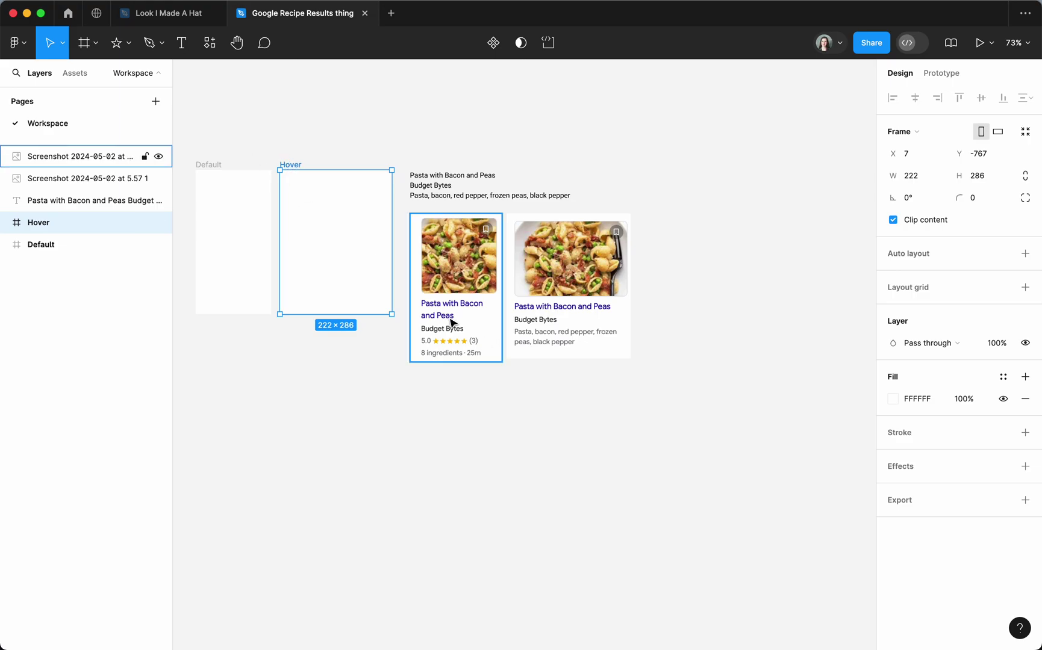
click(334, 400)
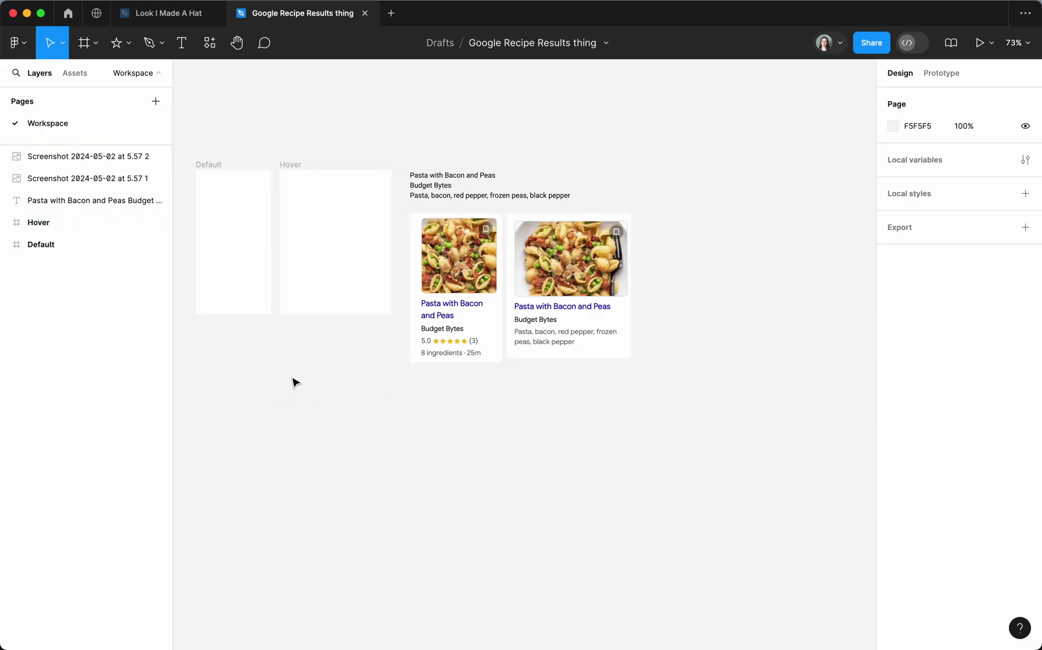
click(422, 181)
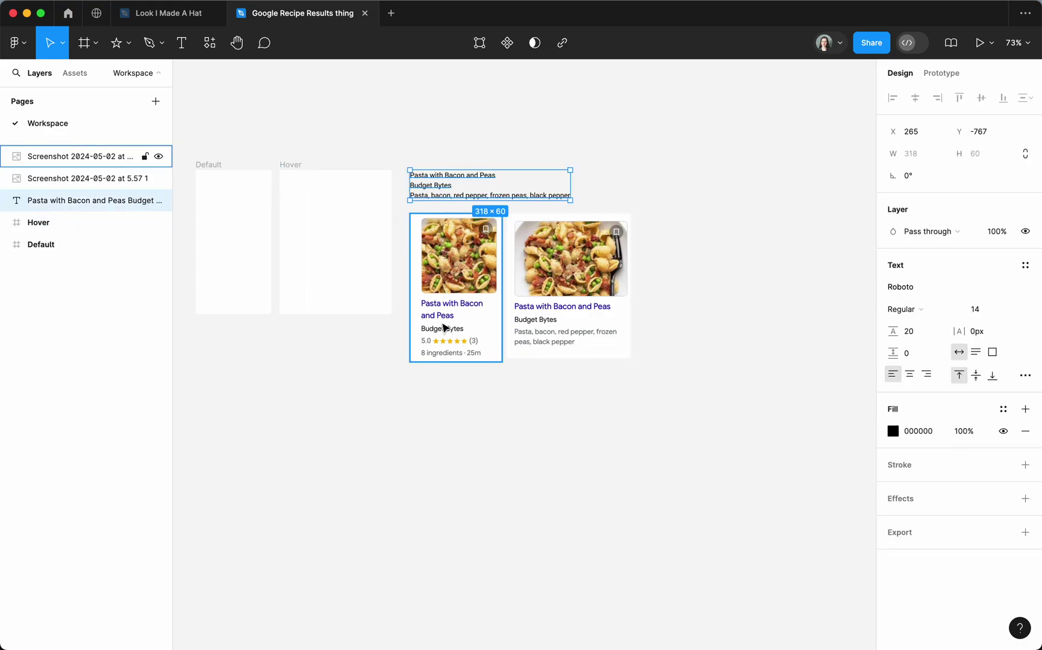
click(585, 304)
click(422, 458)
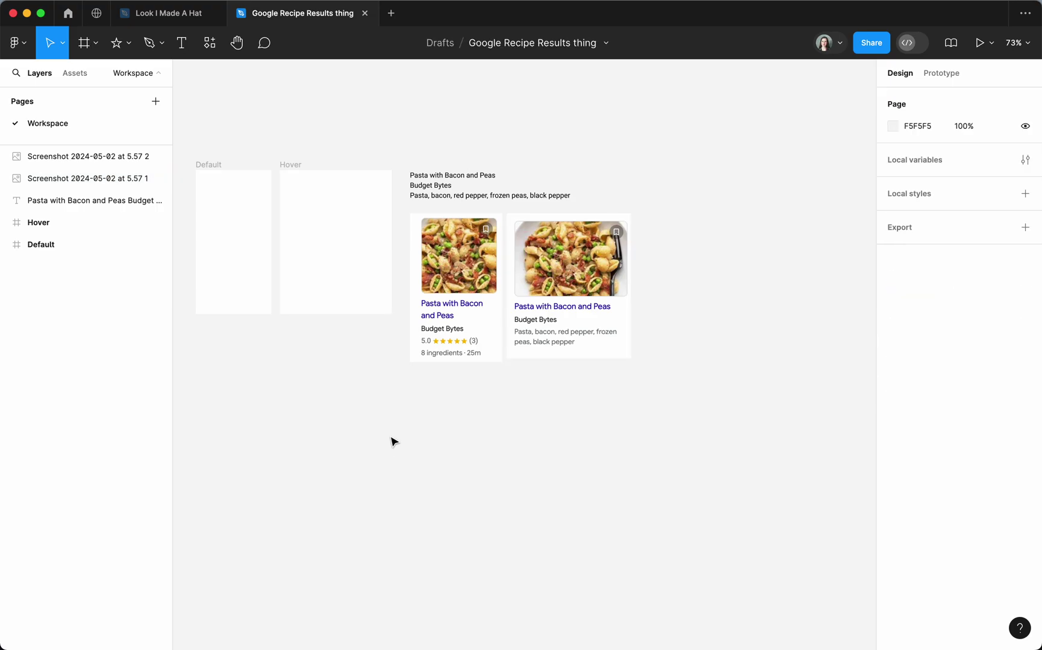
Step: Create a new frame below the Default frame and size it to 150 × 150
key(space)
drag(330, 420, 454, 383)
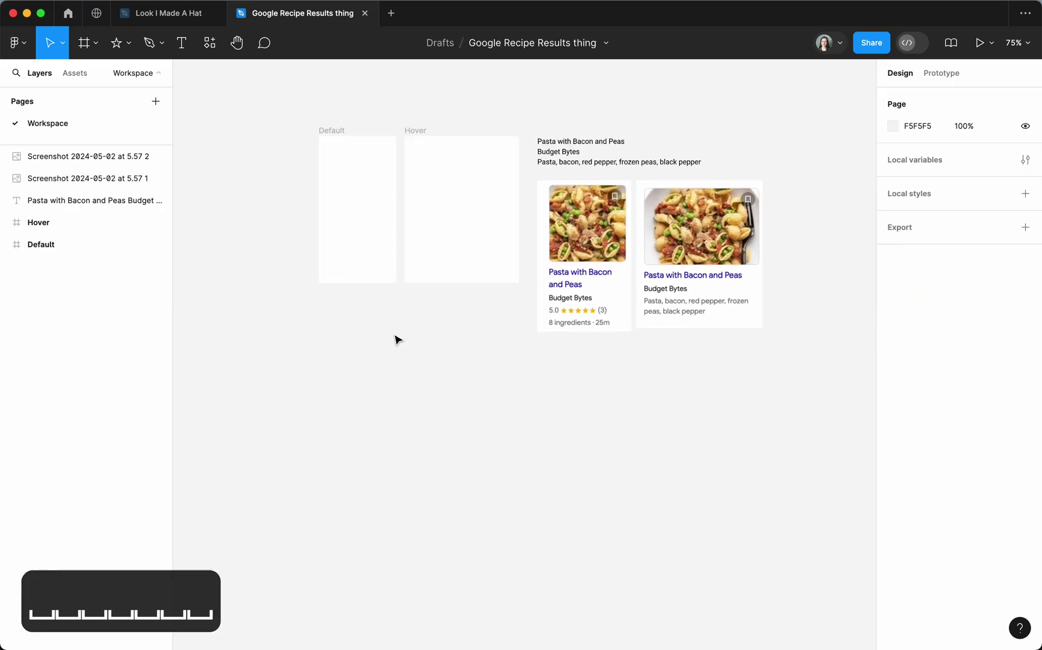
scroll(398, 340, up, 3)
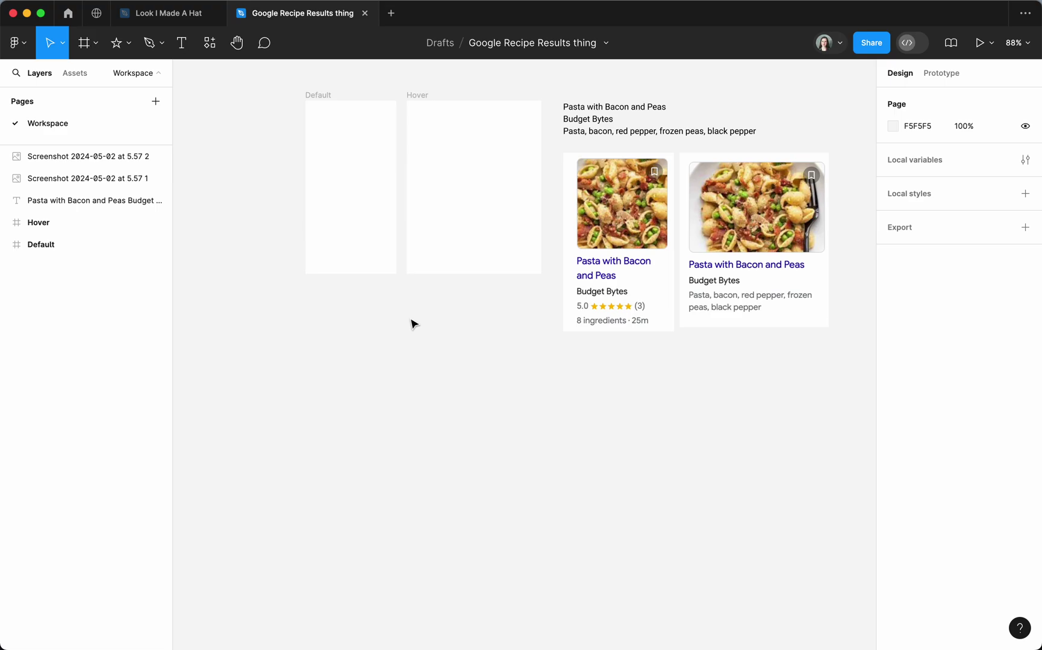
key(f)
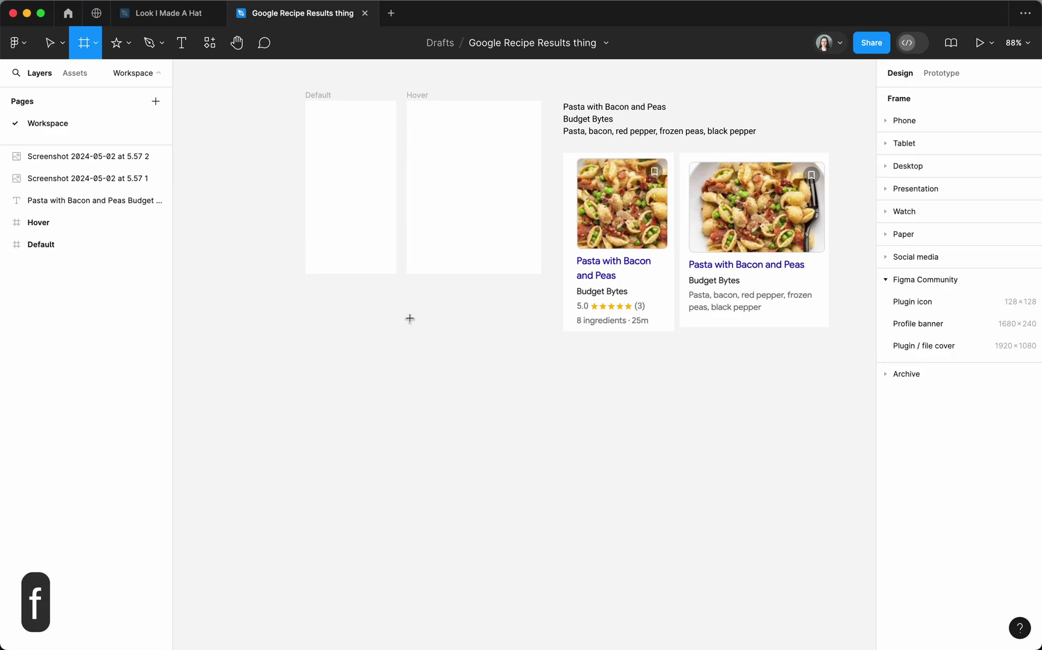
click(319, 317)
click(913, 175)
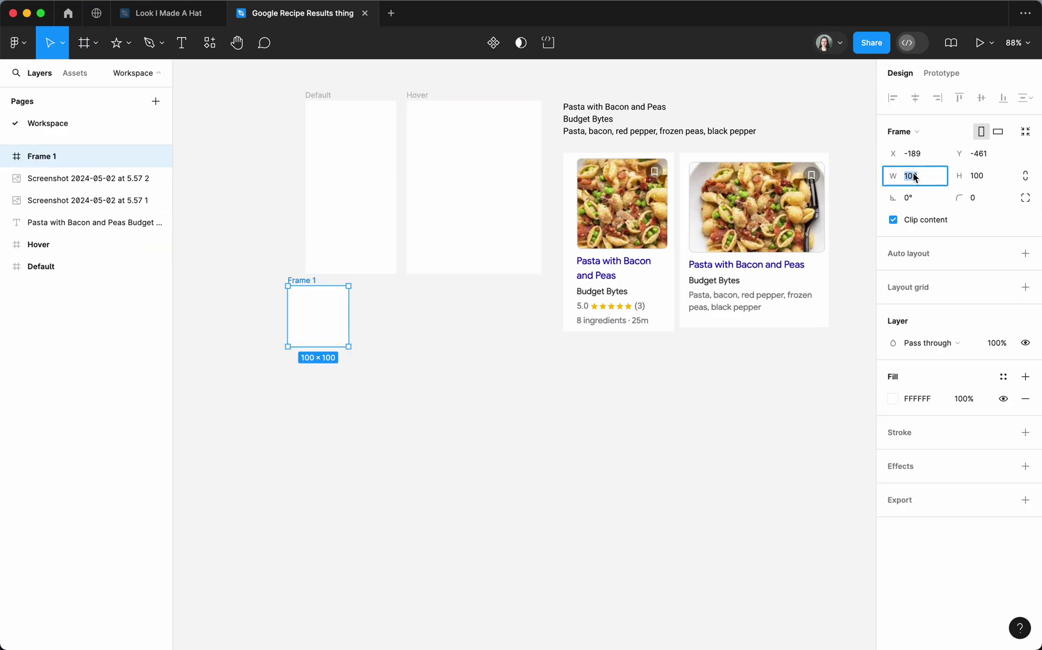
text(150)
key(Tab)
text(150)
key(Tab)
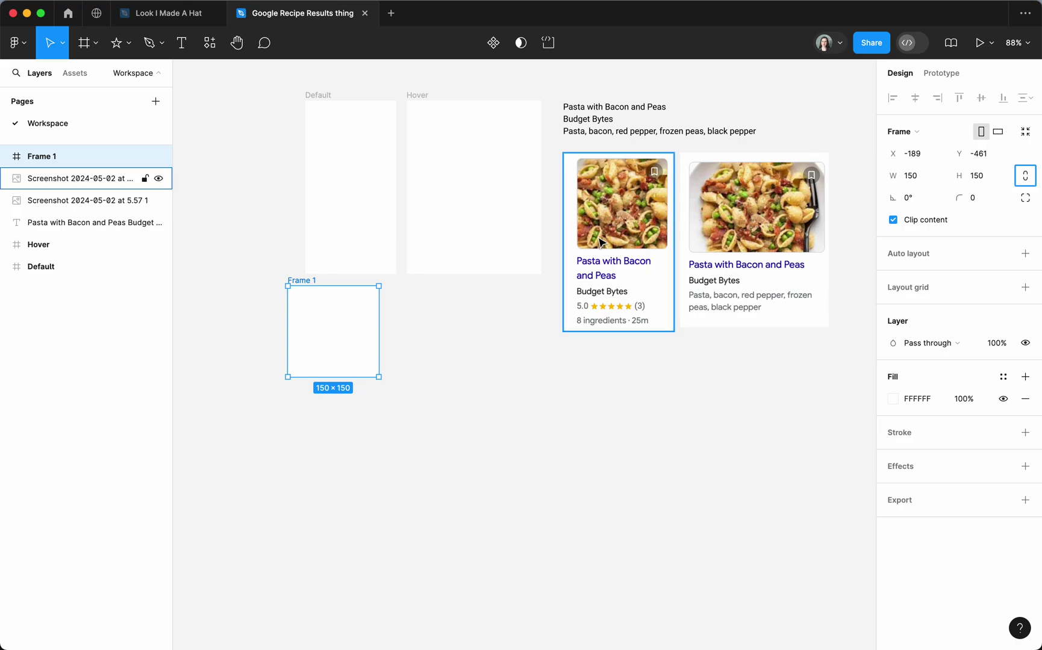
Step: Set the new square frame's corner radius to 8 and rename it "img placeholder"
click(973, 200)
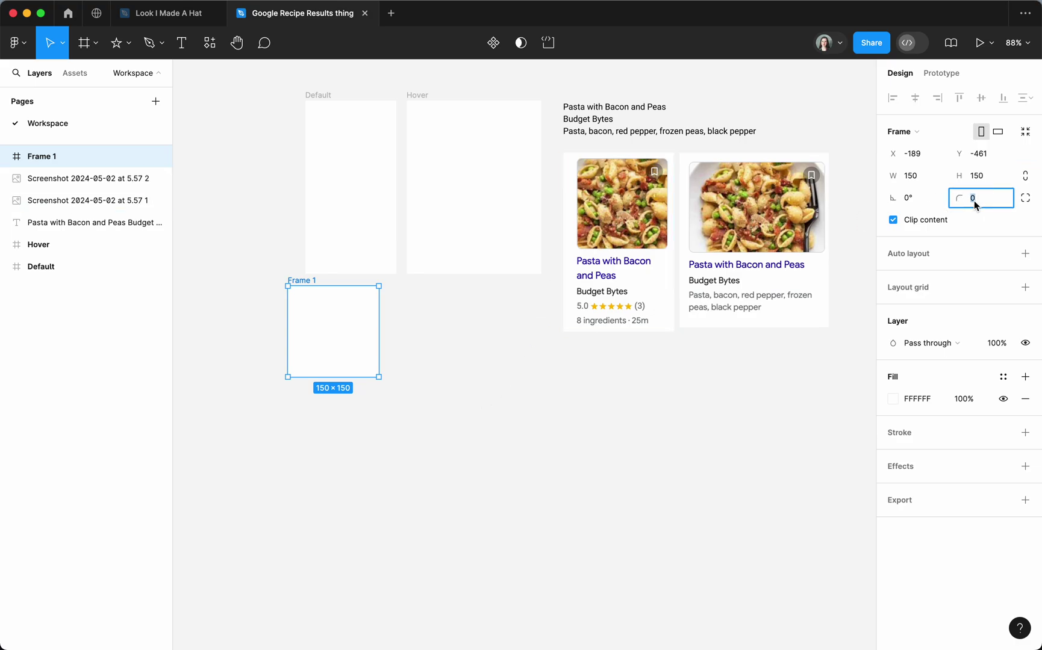
text(8)
key(Return)
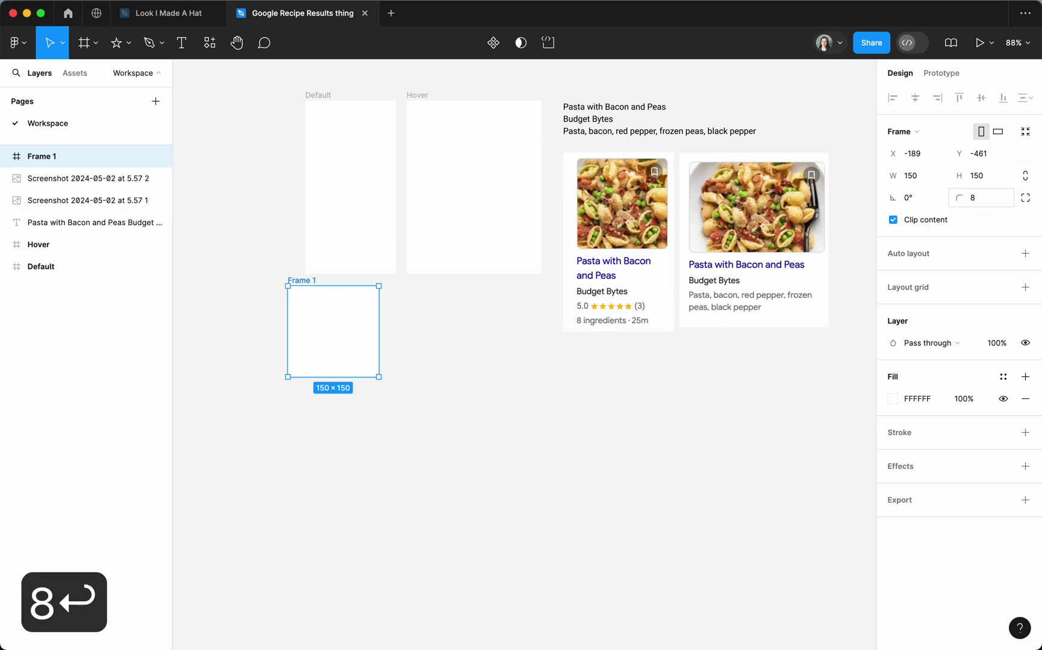
key(super+r)
text(img )
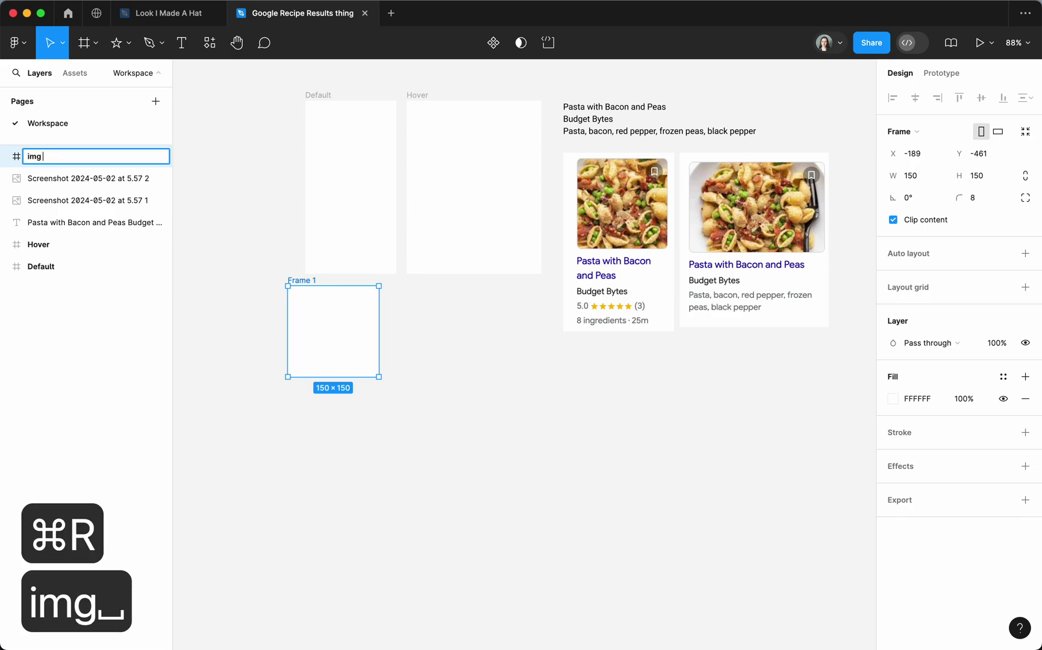
text(placeholder)
key(Return)
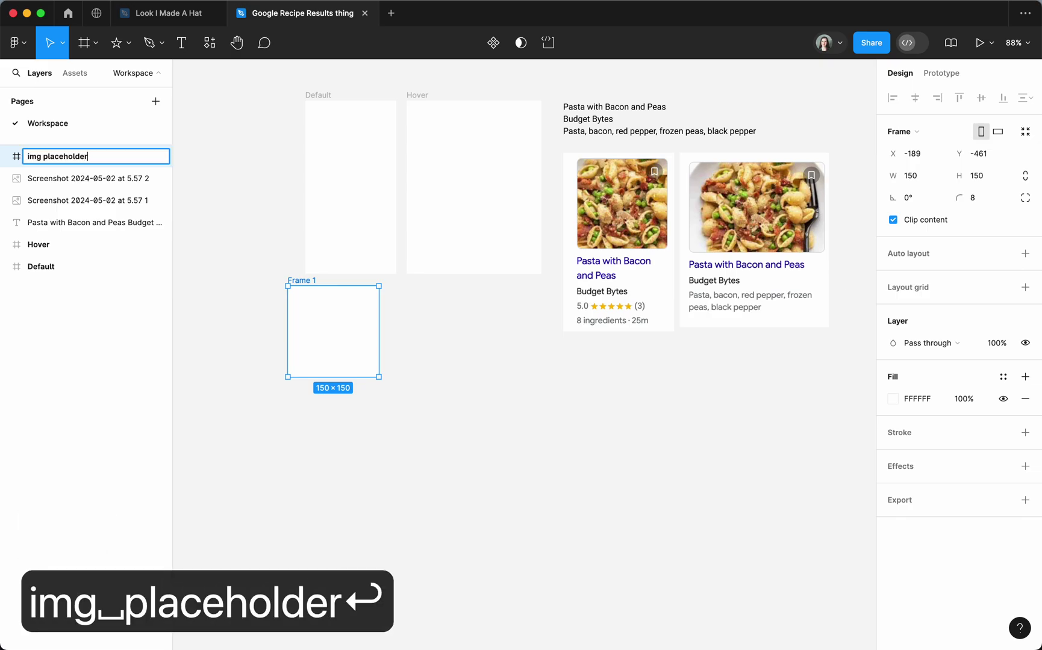
Step: Move the img placeholder frame directly beneath the Default frame, aligned with its left edge
drag(310, 323, 331, 340)
scroll(388, 457, down, 1)
scroll(347, 411, up, 5)
scroll(312, 451, down, 2)
click(311, 441)
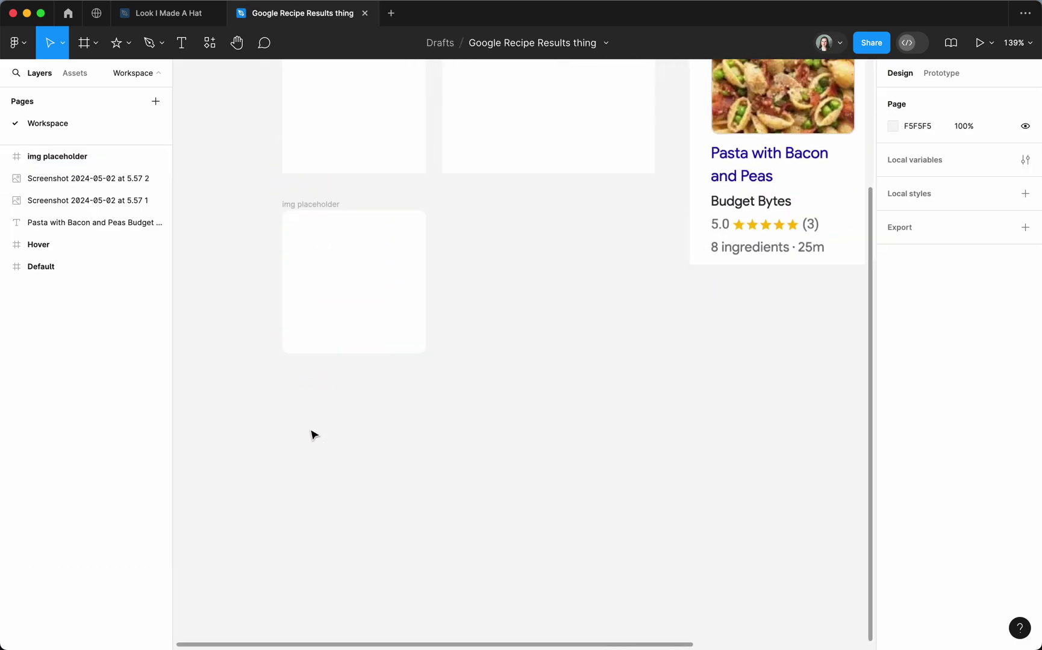
Step: Add a text layer reading "Name" just below the img placeholder frame
key(t)
click(290, 372)
text(Name)
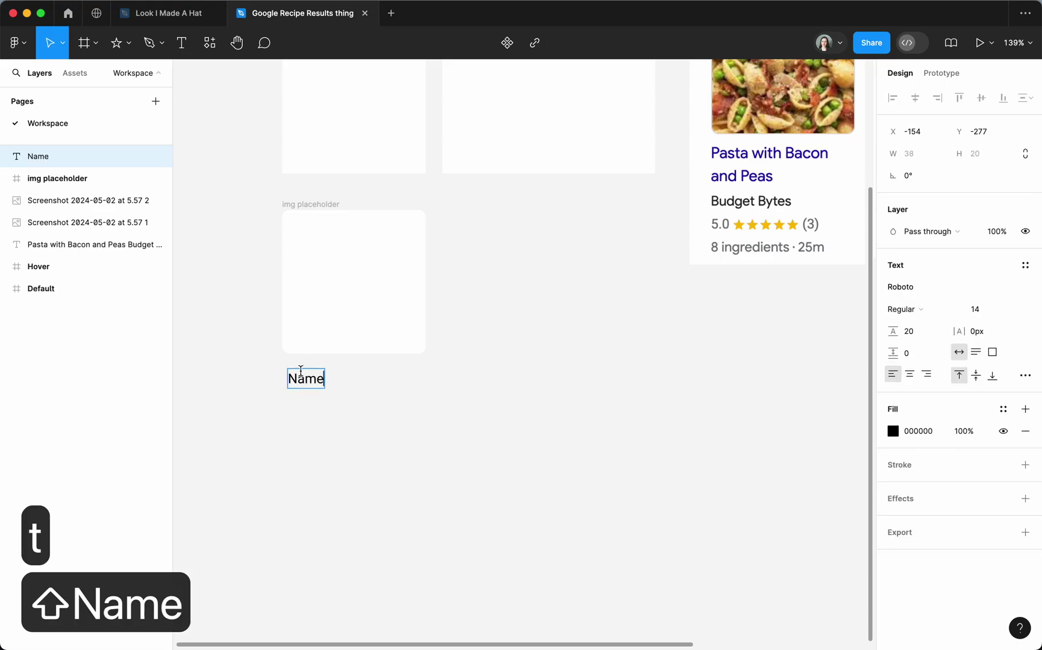
key(Escape)
Step: Duplicate the Name text directly below itself and change the copy to "source"
alt+drag(307, 378, 311, 406)
double_click(312, 406)
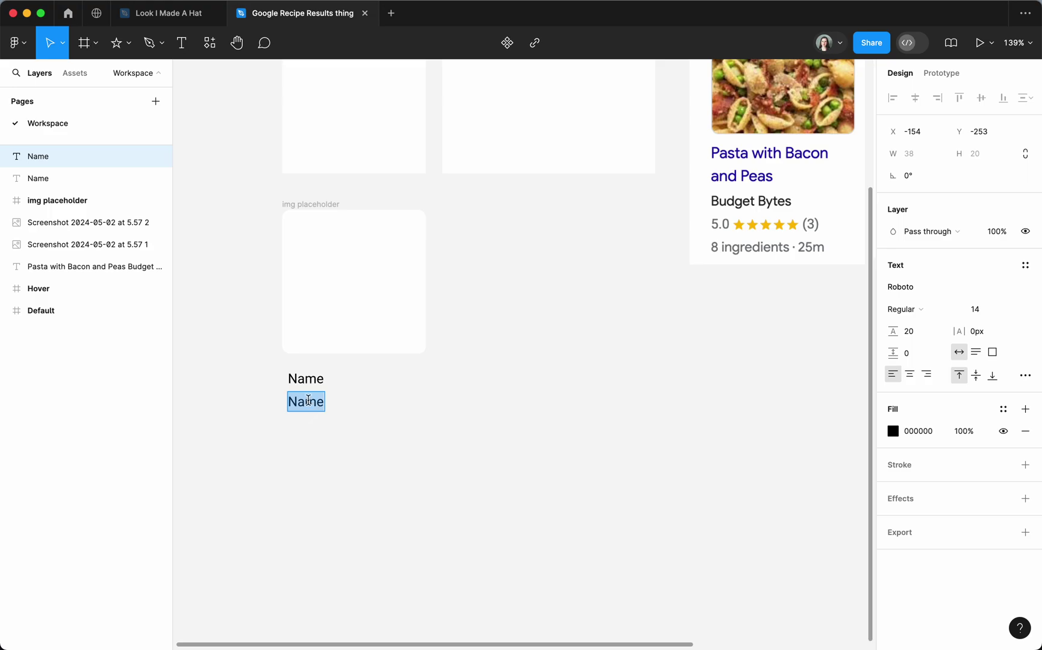
text(source)
key(Escape)
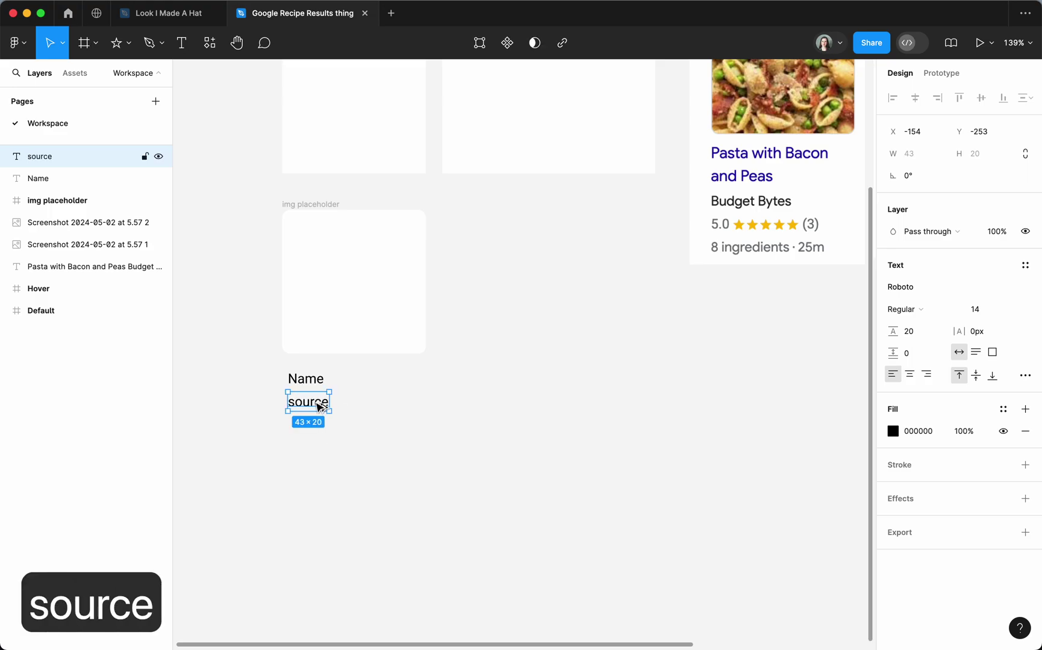
Step: Duplicate the source text directly below itself and change the copy to "5.0"
alt+drag(318, 405, 314, 425)
double_click(315, 426)
text(6)
key(BackSpace)
text(5.0)
key(Escape)
Step: Duplicate the 5.0 text to the far right of the same row and change the copy to "(3)"
alt+drag(297, 425, 416, 424)
double_click(417, 424)
text((3))
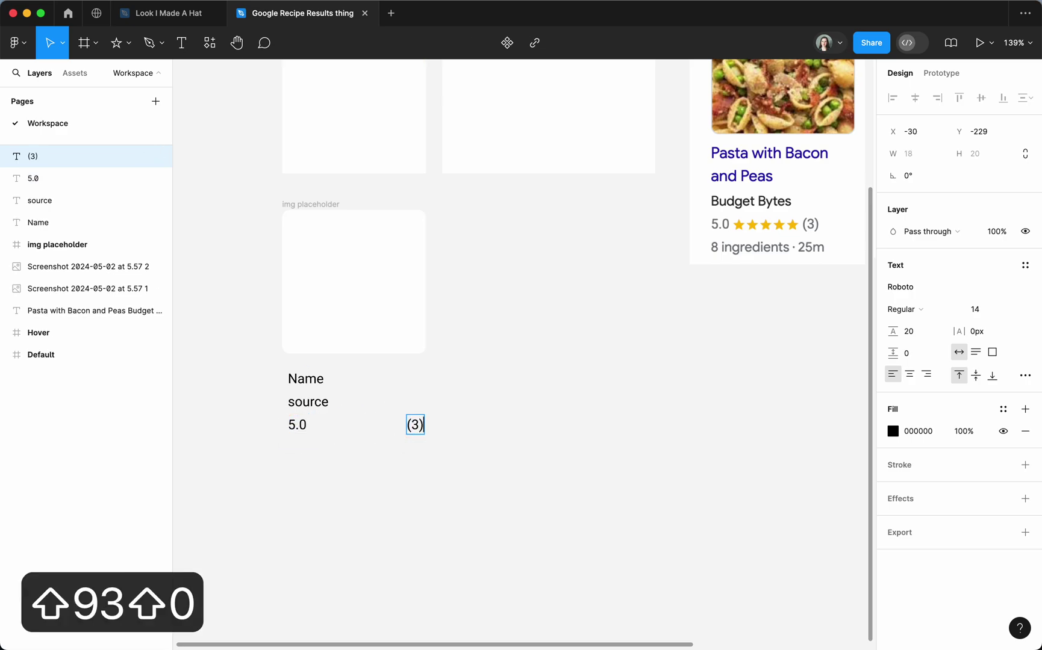
key(Escape)
Step: Duplicate the 5.0 text onto a new row below and change the copy to "8 ingredients · 25m"
click(298, 424)
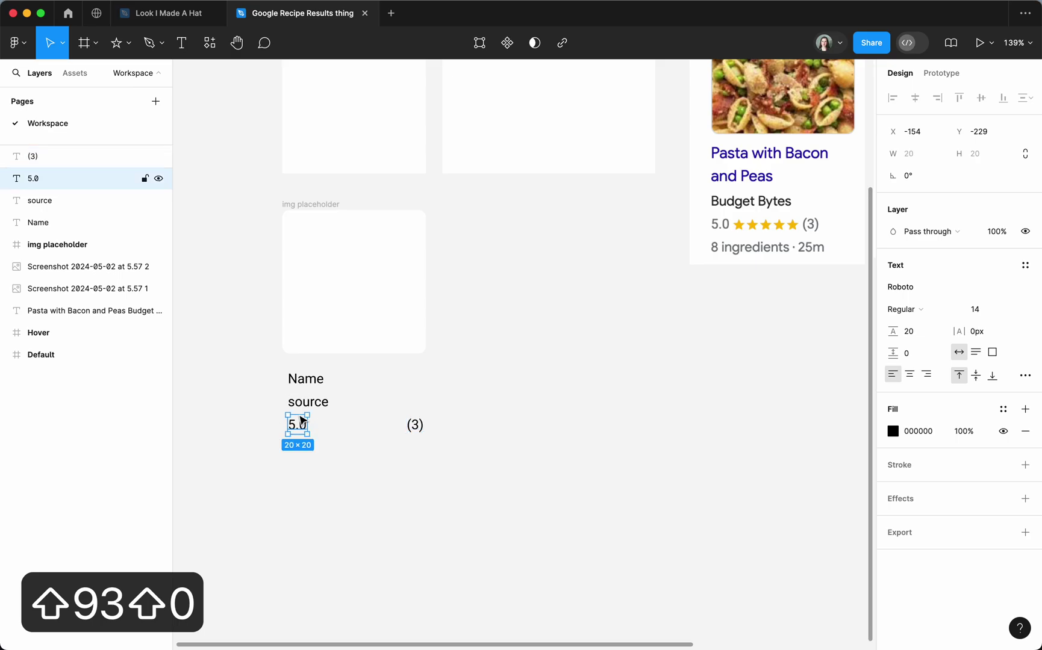
alt+drag(303, 422, 302, 455)
double_click(298, 450)
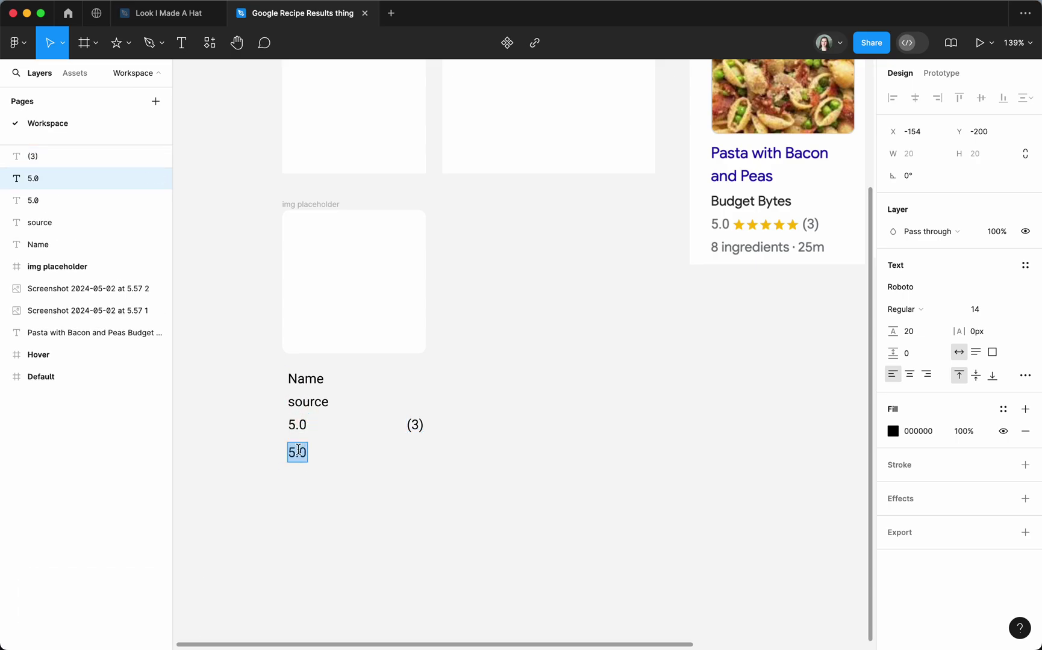
text(8 imgredients)
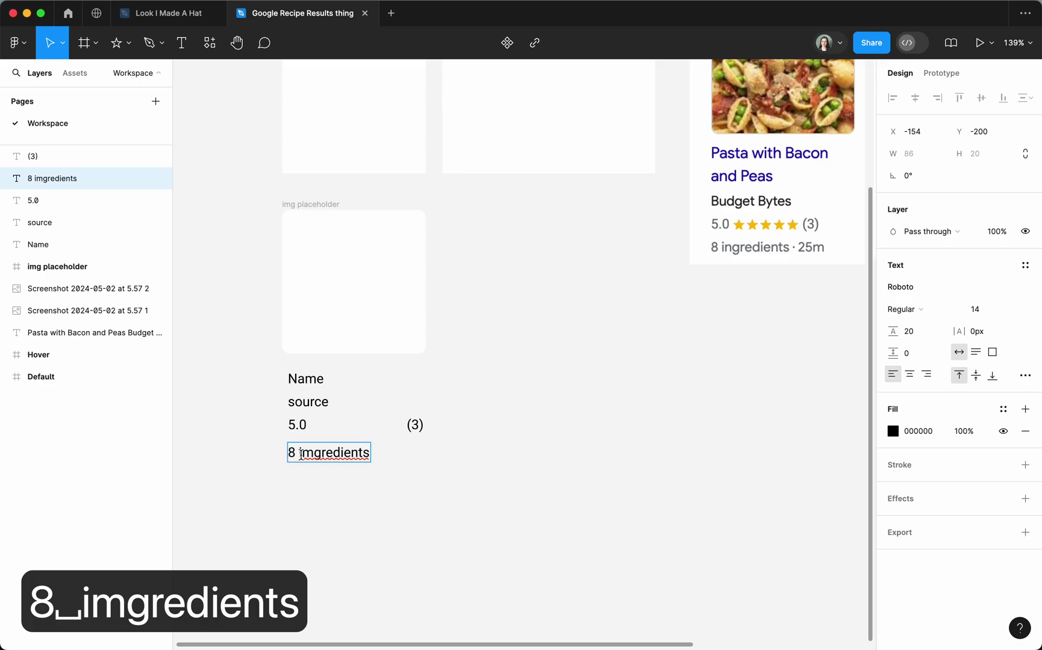
key(BackSpace)
text(n)
click(361, 454)
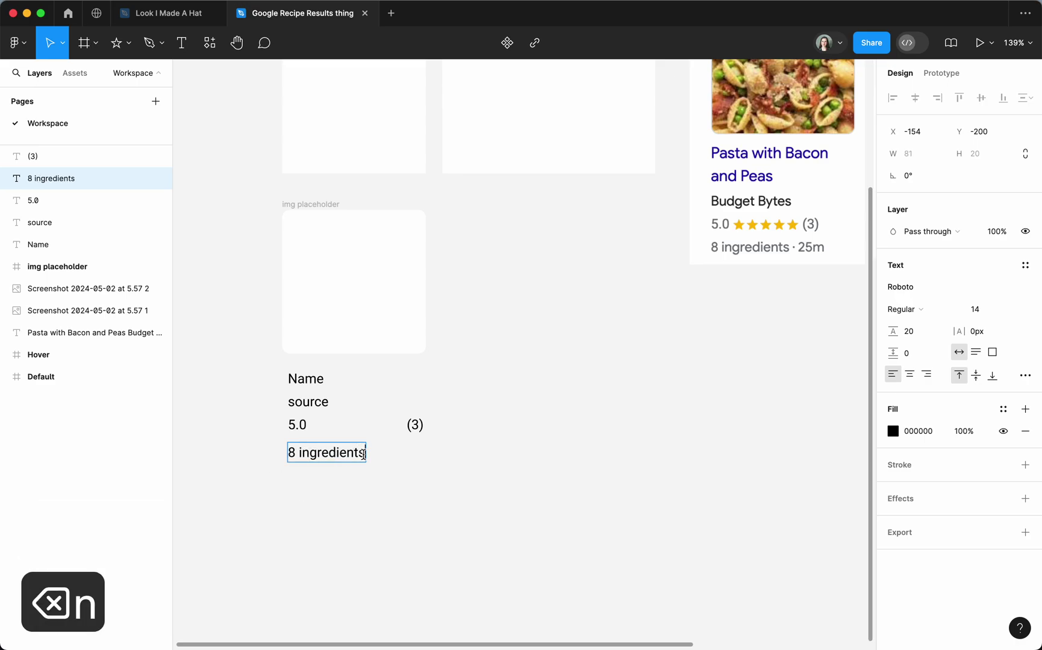
key(fn)
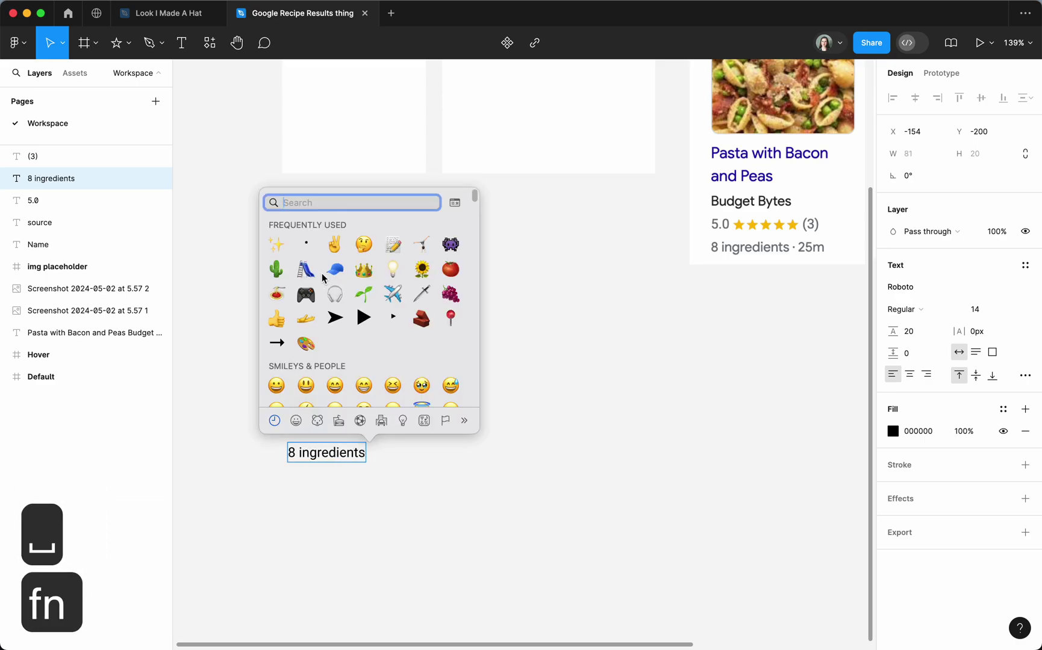
click(308, 245)
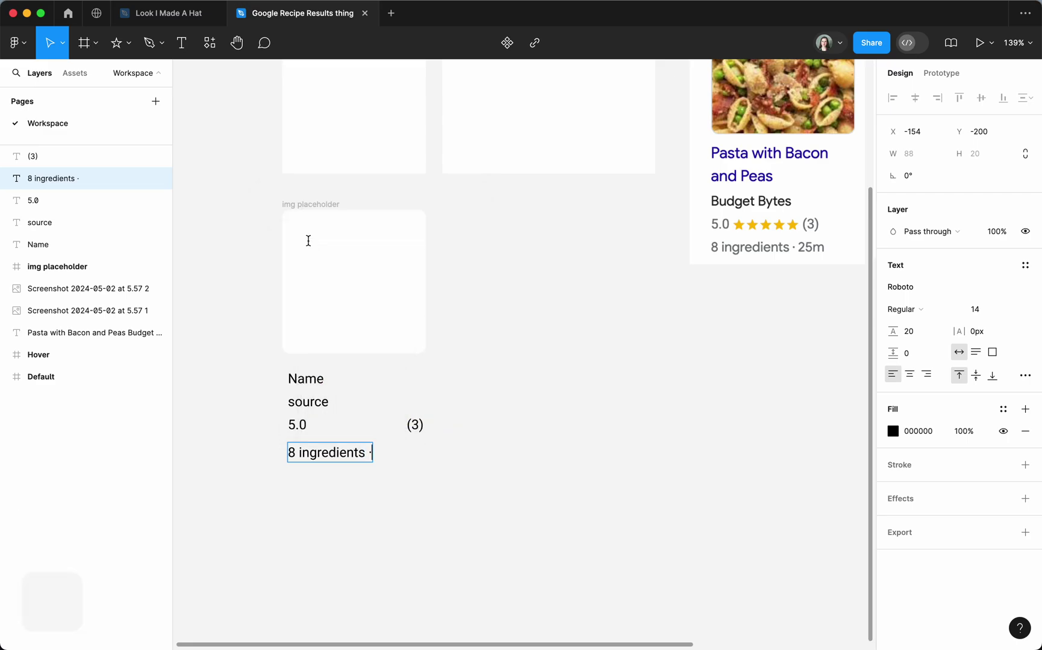
text(2)
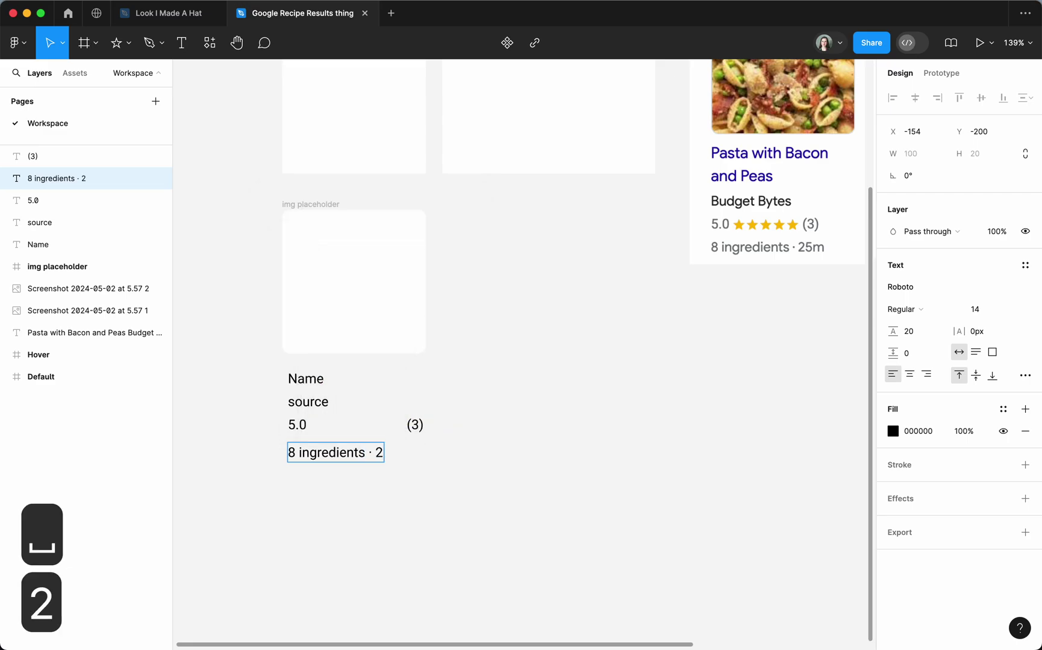
text(5m)
key(Escape)
click(502, 413)
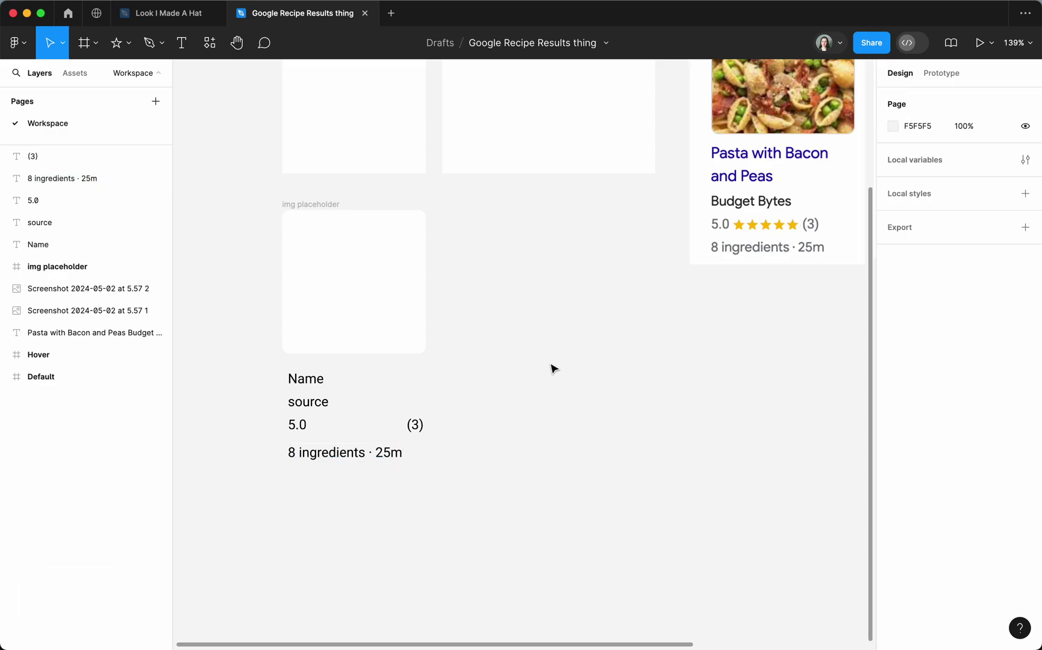
Step: Draw two 12 × 12 stars to the right of the text rows and wrap them in a horizontal auto layout frame named "stars"
click(112, 48)
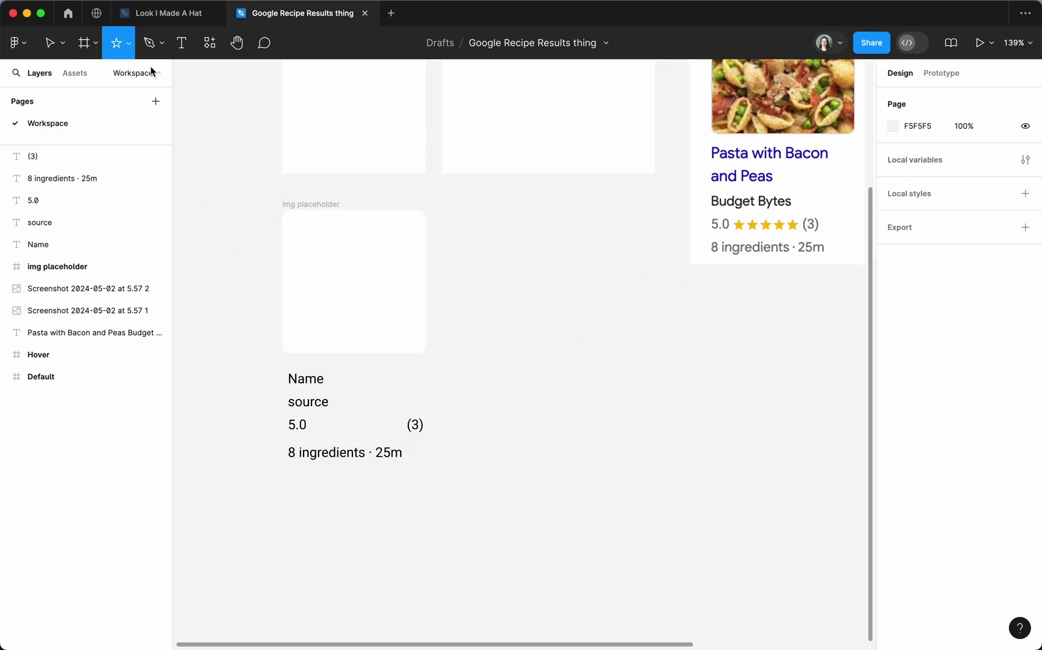
drag(492, 379, 528, 409)
click(456, 355)
key(shift+a)
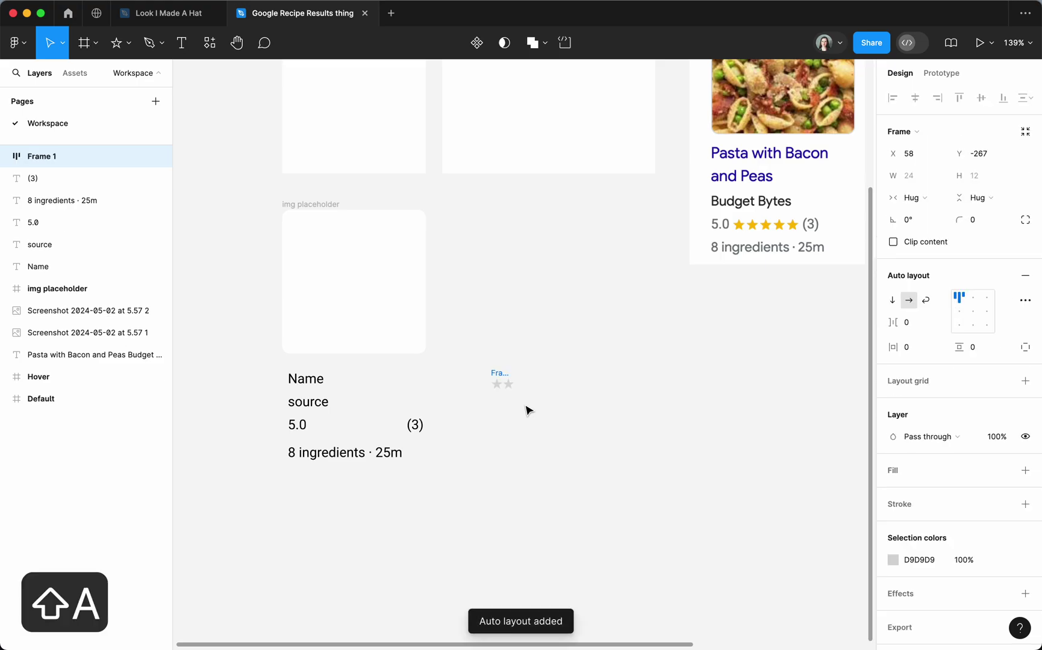
key(super+r)
text(stars)
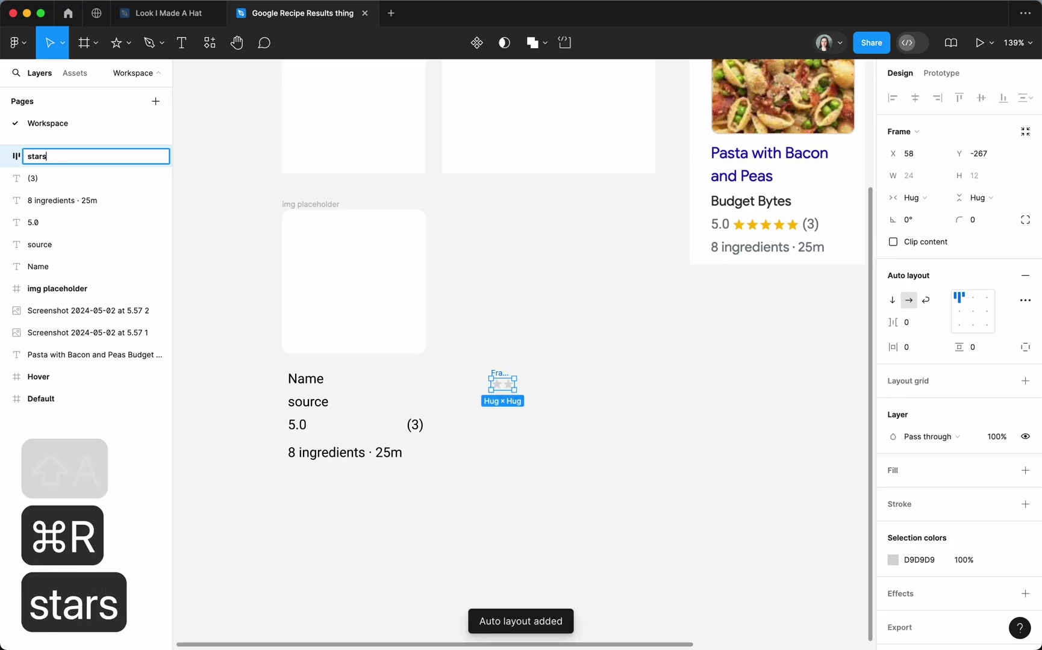
key(Return)
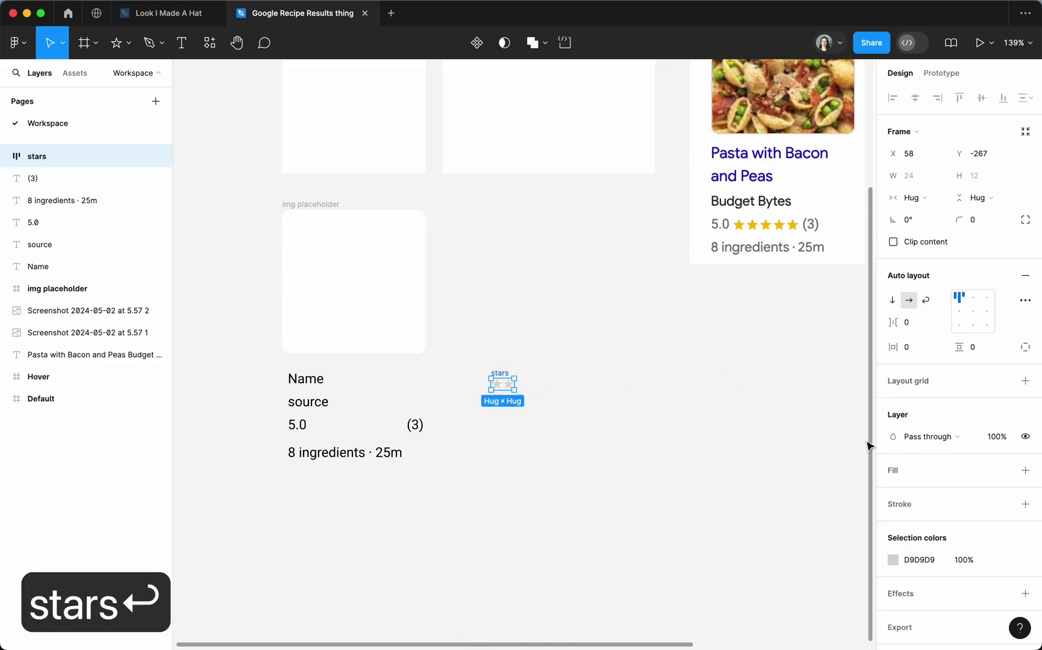
Step: Recolor the stars by sampling the yellow FABD05 from the rating stars in the reference screenshot
click(893, 560)
click(731, 486)
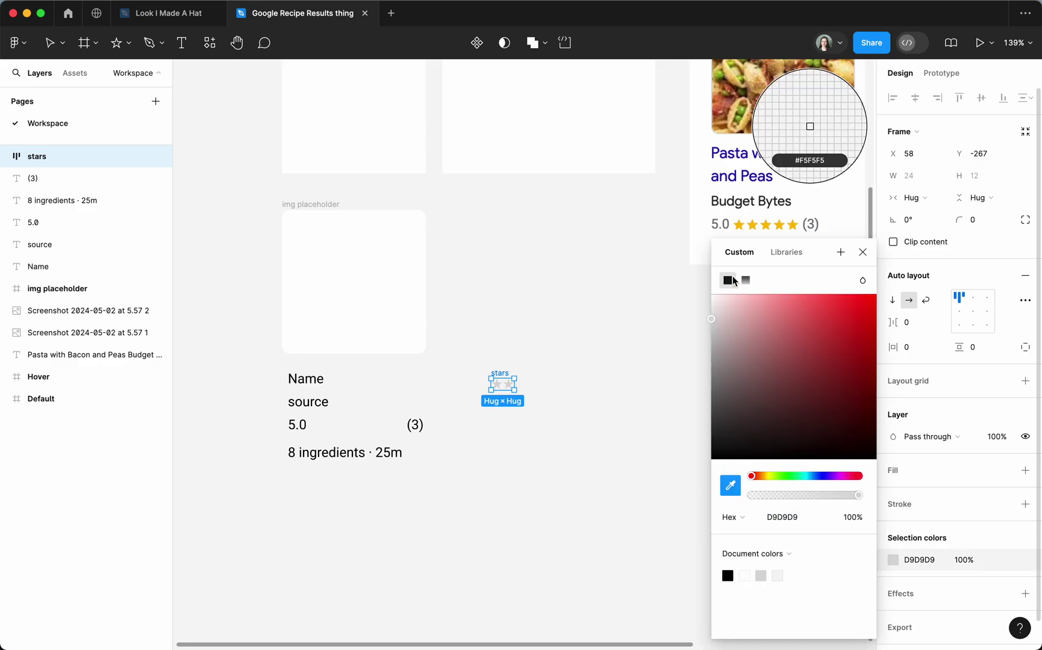
scroll(762, 222, up, 5)
click(747, 214)
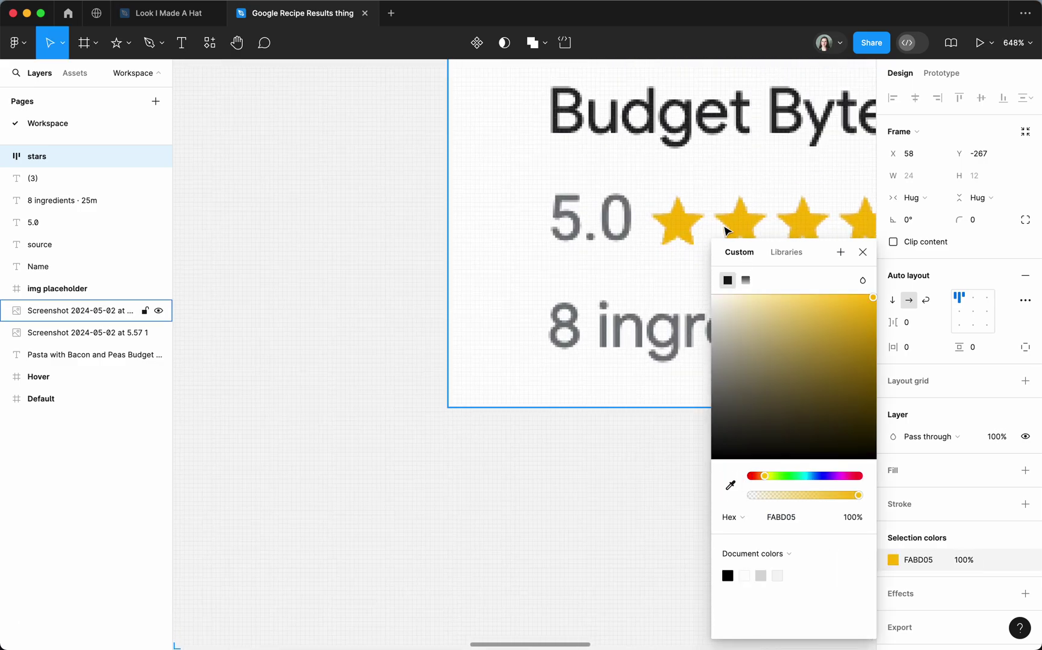
Step: Set the corner radius of both stars inside the stars frame to 0.2
scroll(346, 508, down, 5)
scroll(346, 507, down, 3)
scroll(344, 467, up, 5)
scroll(347, 456, up, 4)
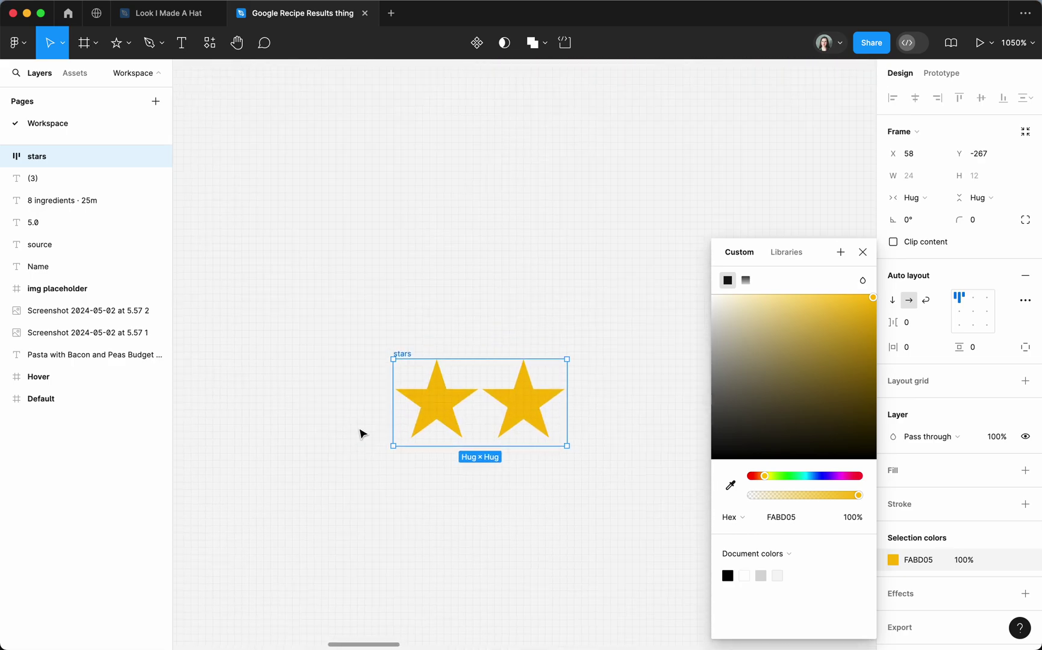
key(Return)
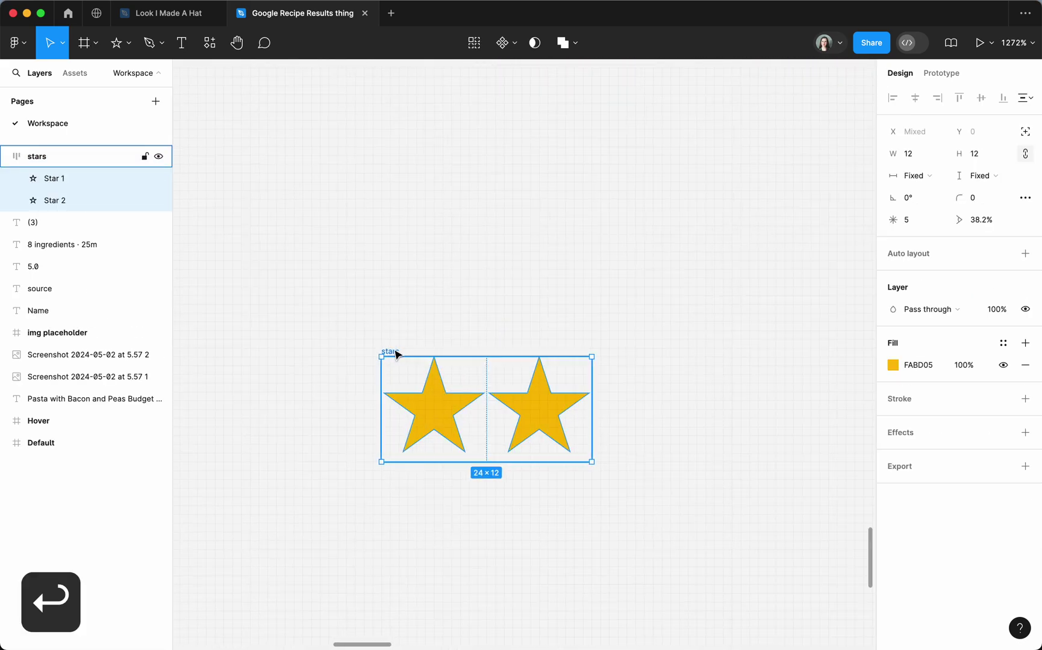
click(980, 199)
text(.2)
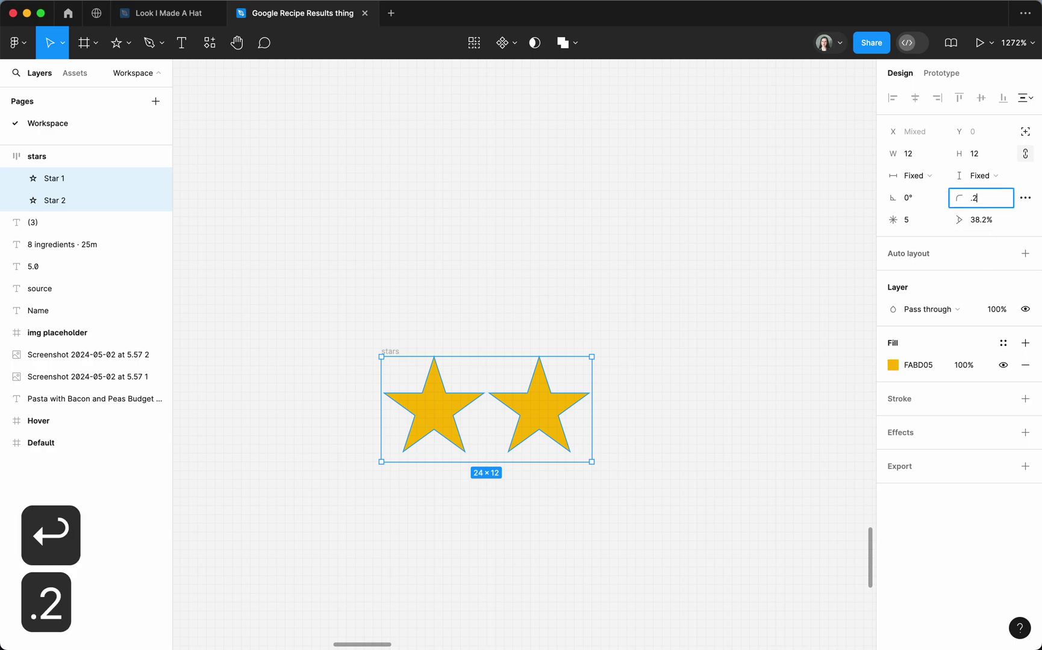
key(Return)
Step: Duplicate the second star three times inside the stars frame to make a row of five
scroll(828, 309, down, 4)
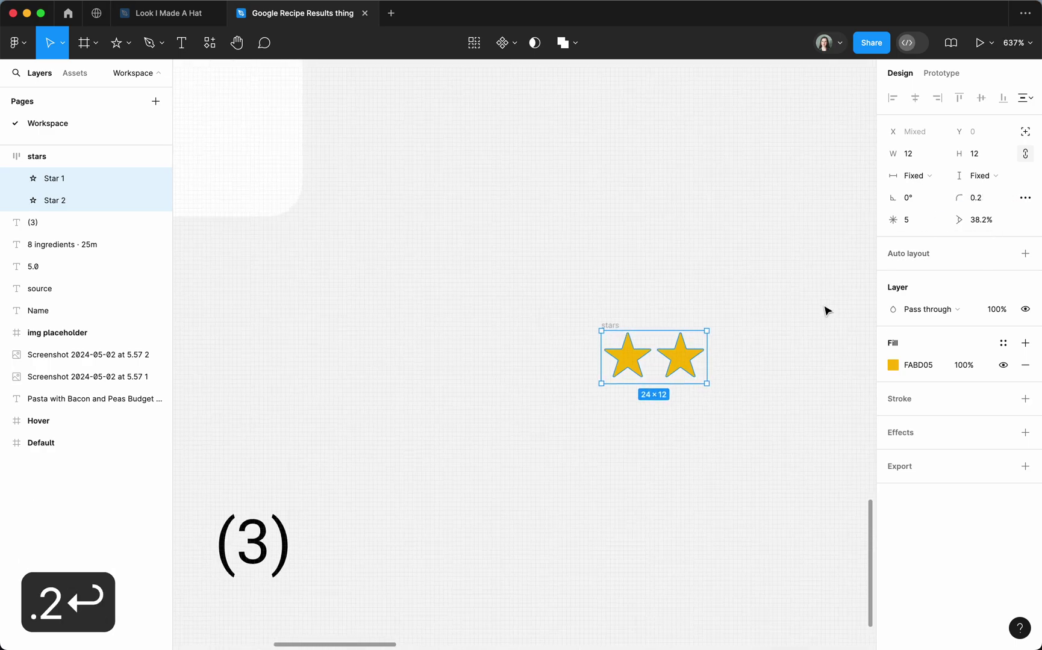
scroll(826, 309, right, 5)
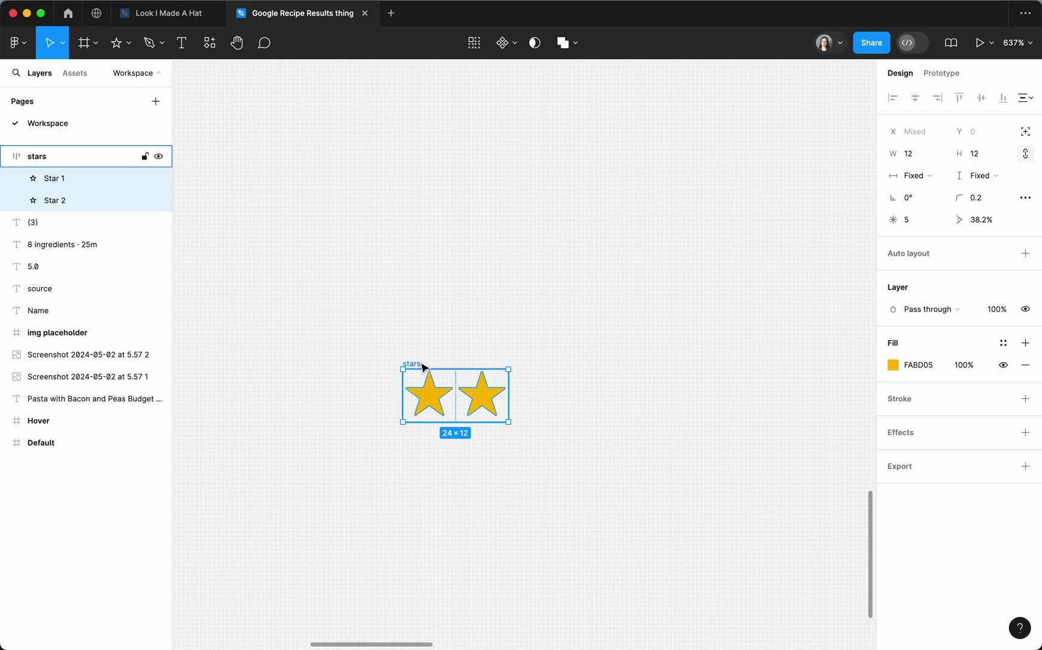
click(422, 366)
click(474, 403)
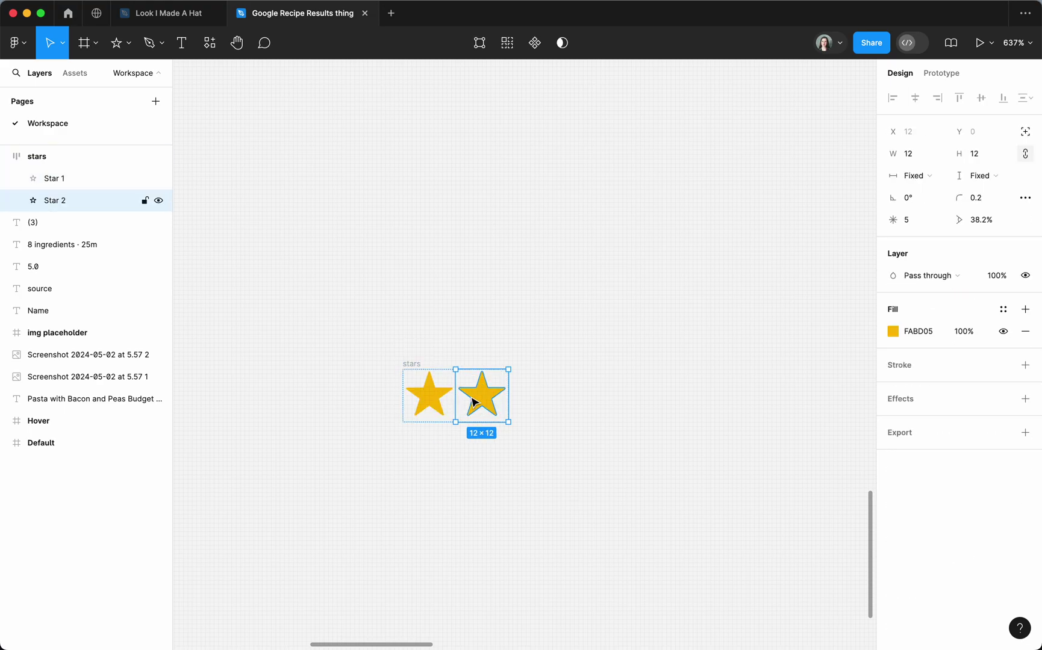
key(super+d)
key(super+d)
key(super+d)
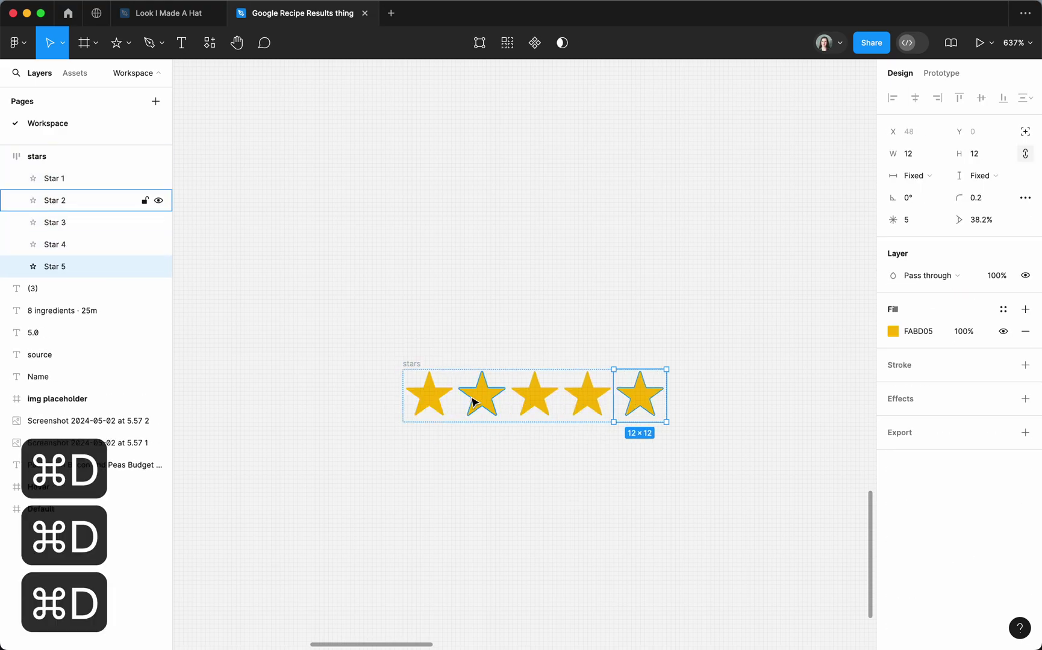
Step: Move the stars frame into the rating row between the 5.0 and (3) texts
scroll(474, 403, down, 5)
scroll(470, 405, down, 2)
scroll(465, 406, left, 6)
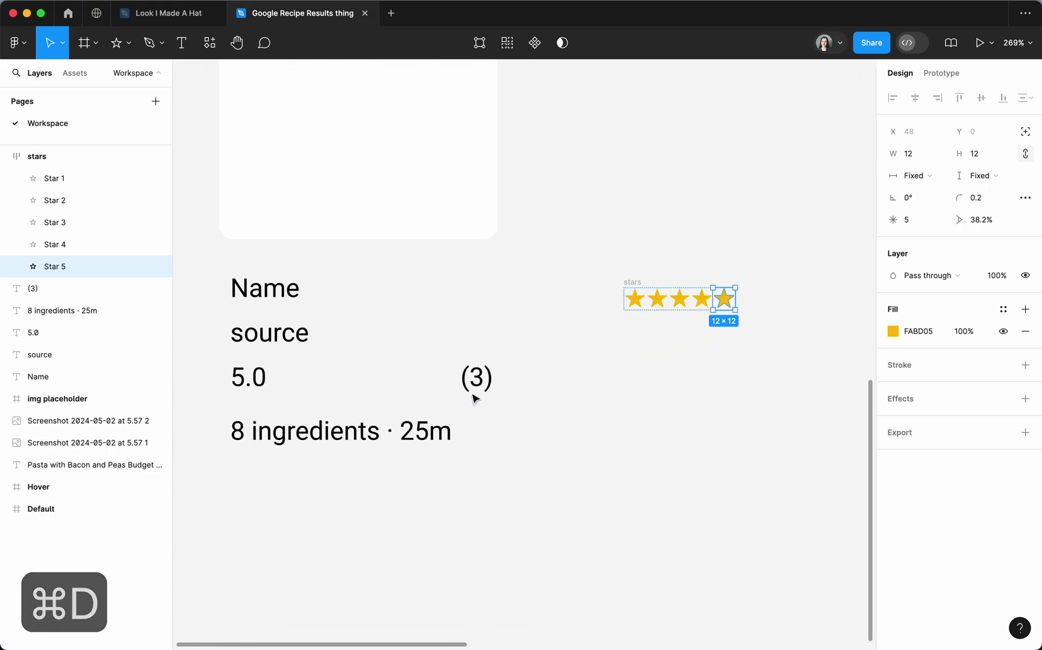
click(637, 281)
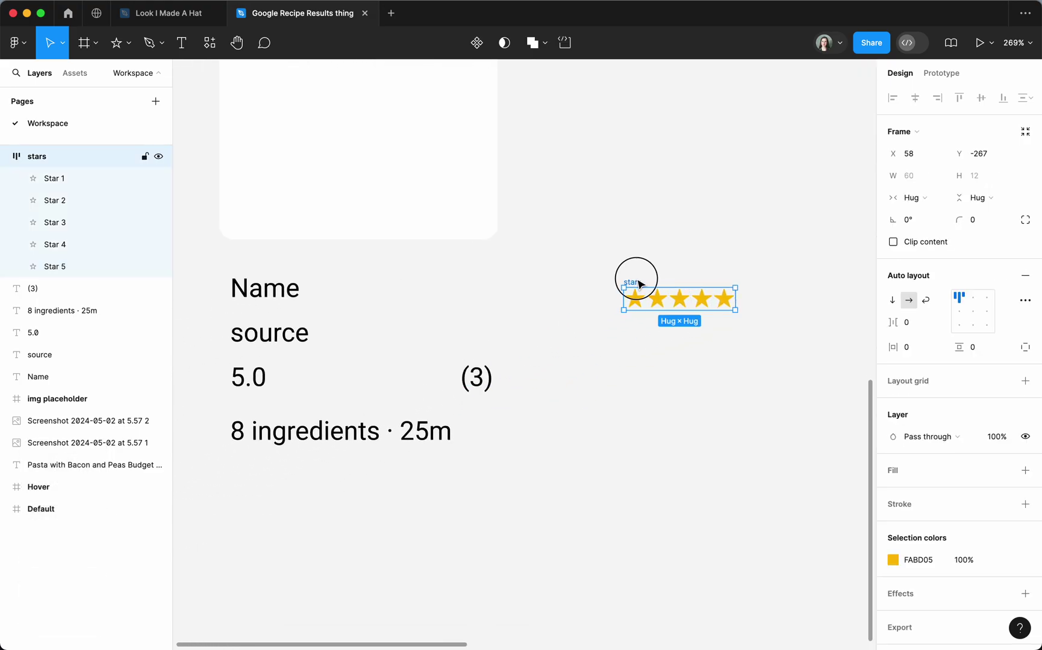
click(549, 281)
drag(629, 282, 312, 360)
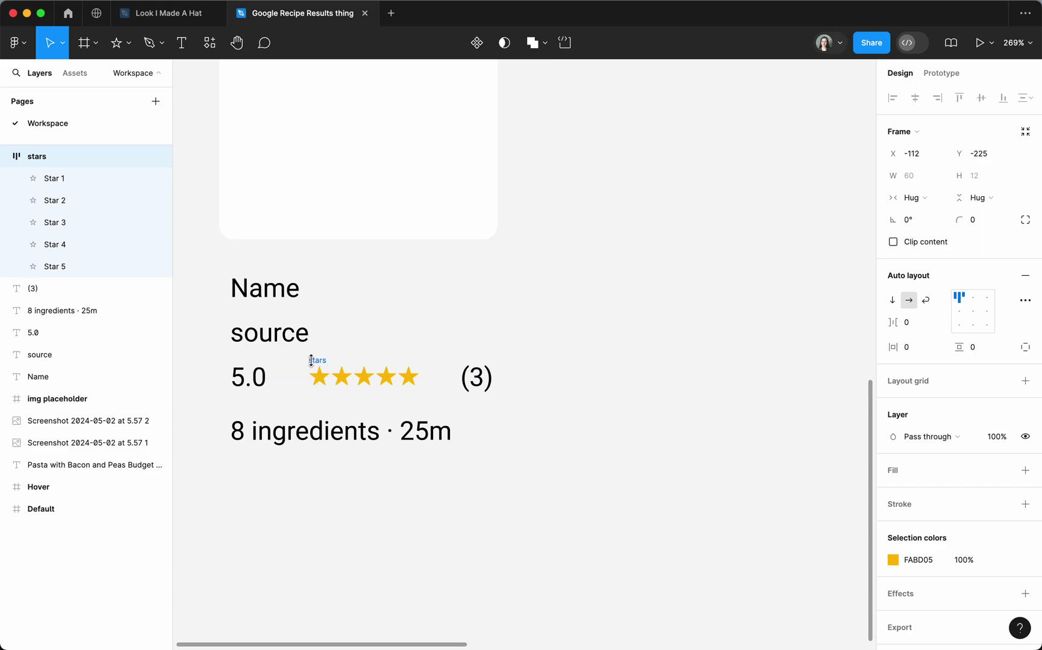
Step: Resize all five stars in the stars frame to 14 × 14
key(Return)
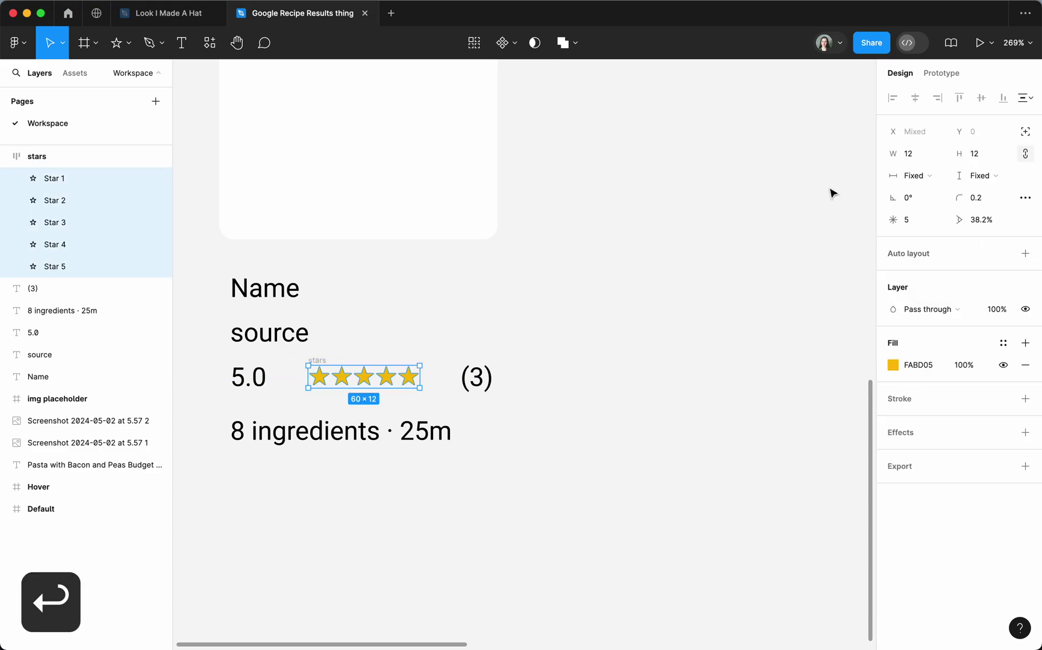
click(913, 158)
text(14)
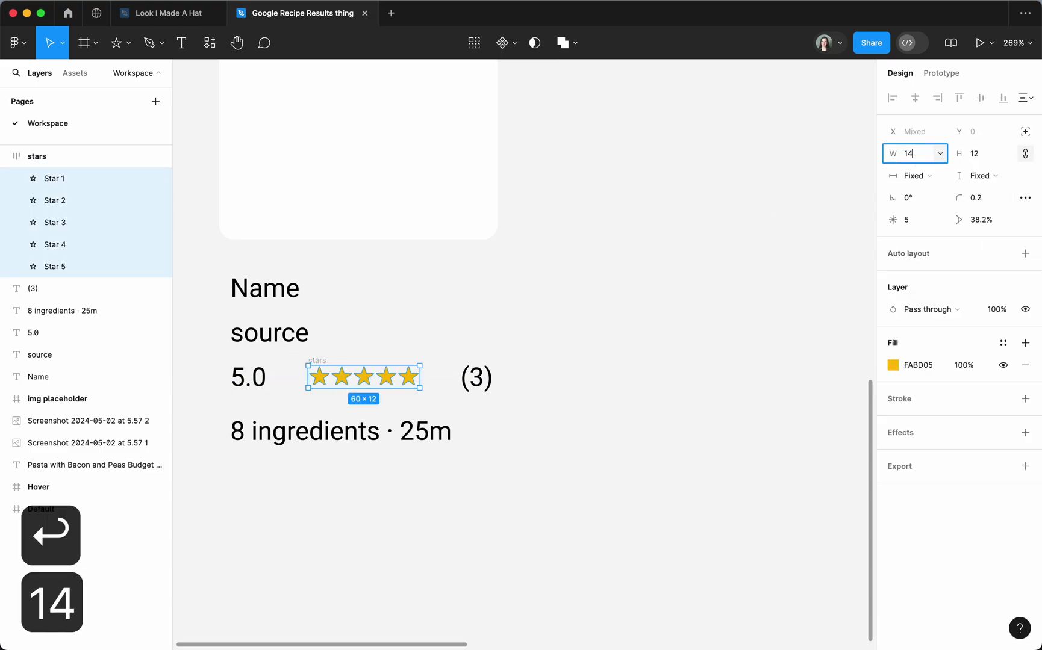
key(Tab)
Step: Wrap the 5.0 text, stars and (3) in a horizontal auto layout frame named "reviews" with an item gap of 4
scroll(506, 416, down, 5)
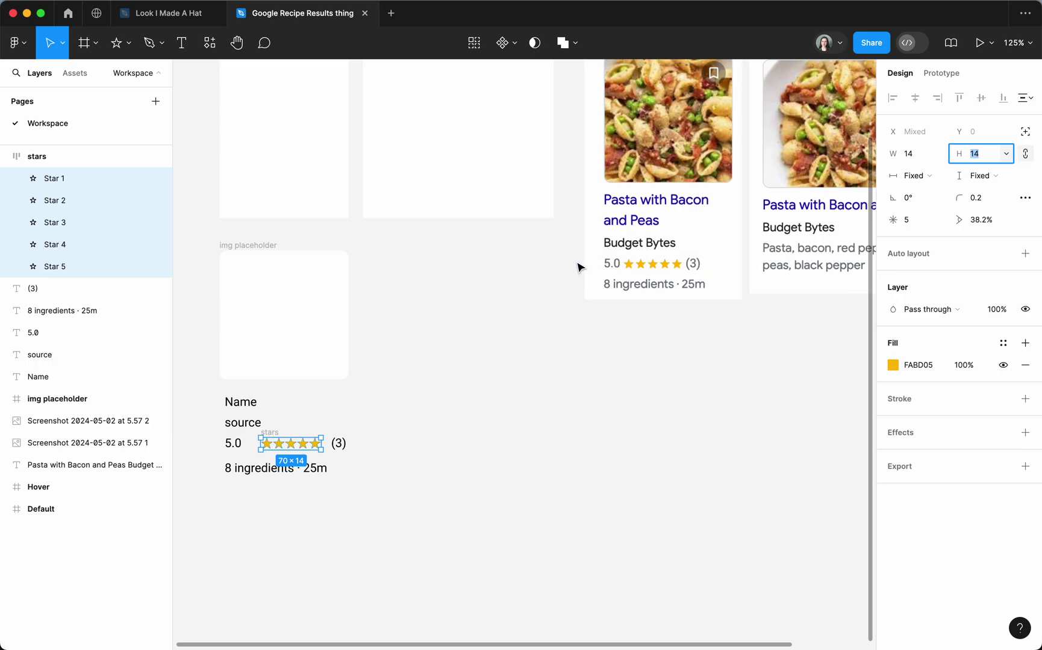
click(386, 441)
drag(393, 456, 211, 435)
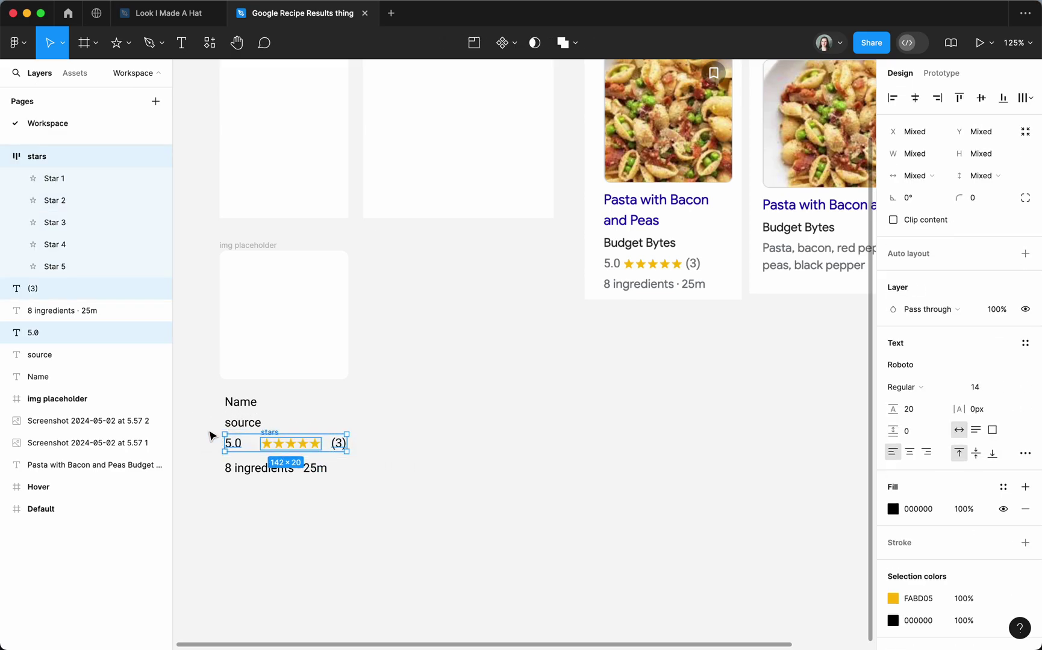
key(shift+a)
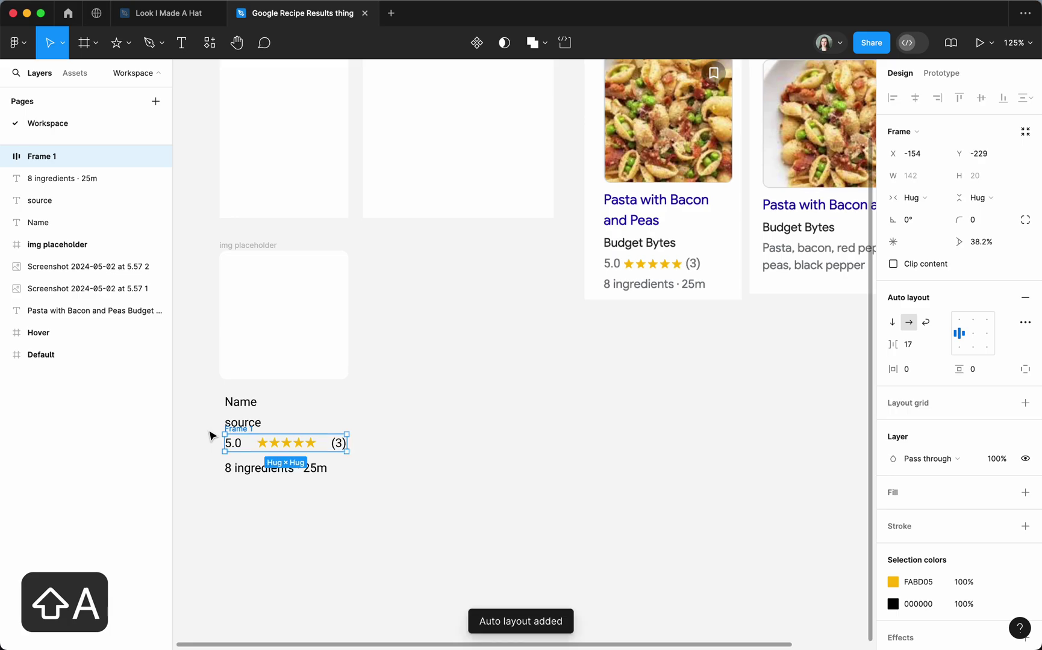
key(super+r)
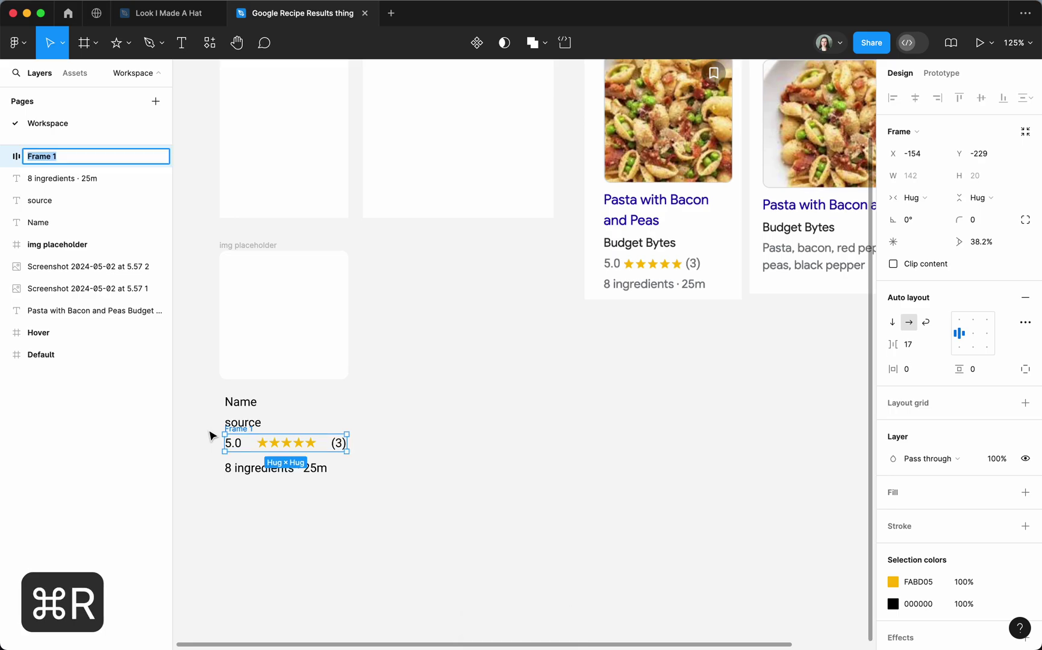
text(reviews)
key(Return)
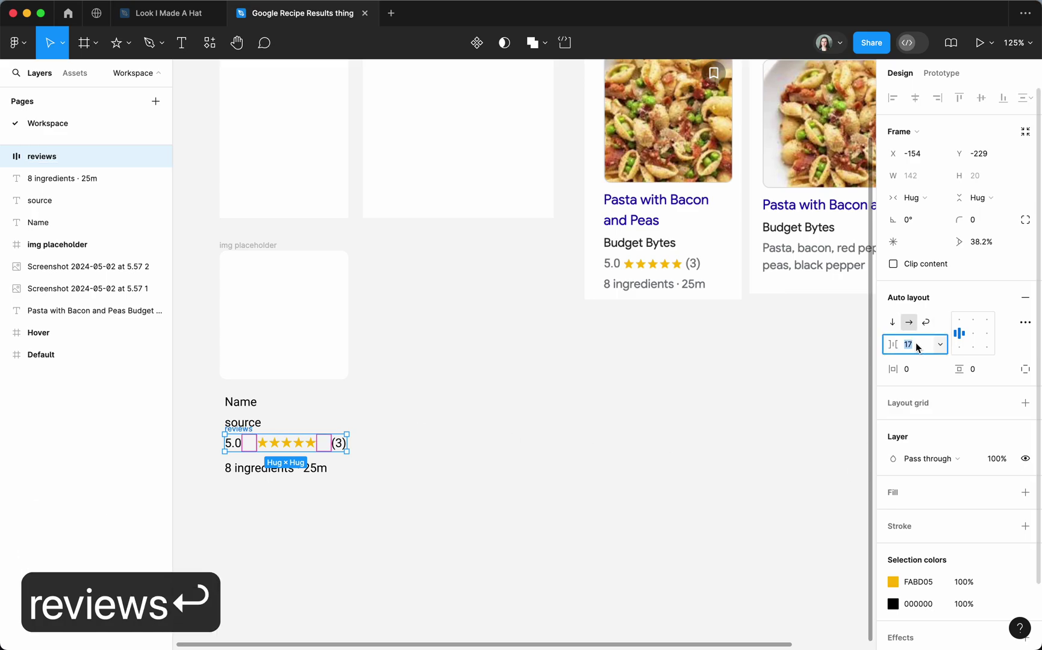
text(4)
key(Return)
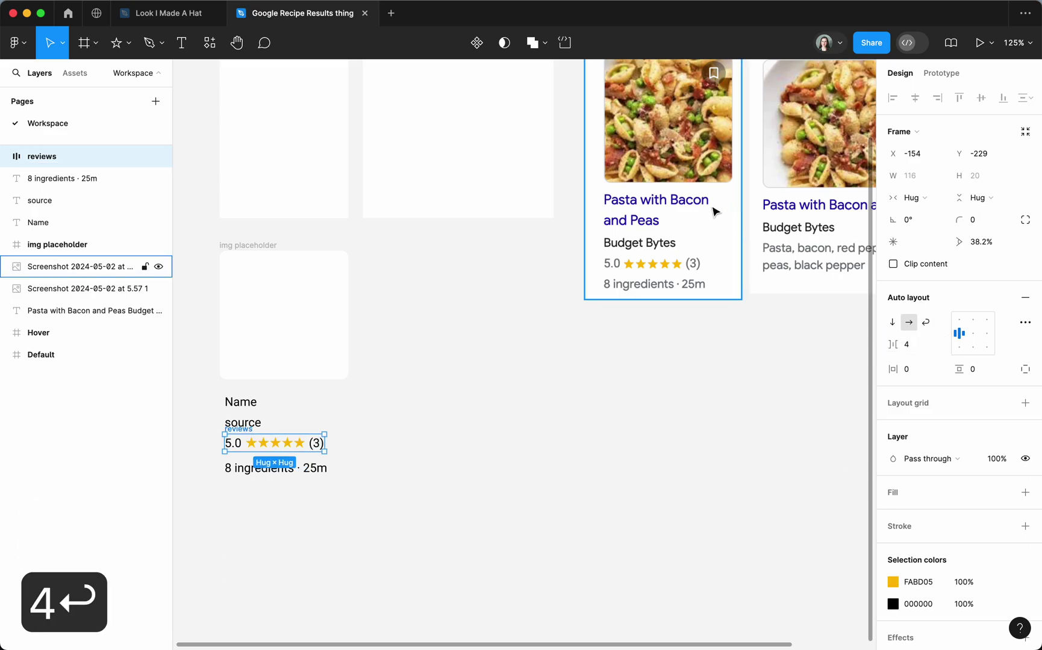
Step: Wrap the Name, source, reviews and ingredients rows in a vertical auto layout frame named "Content"
click(403, 507)
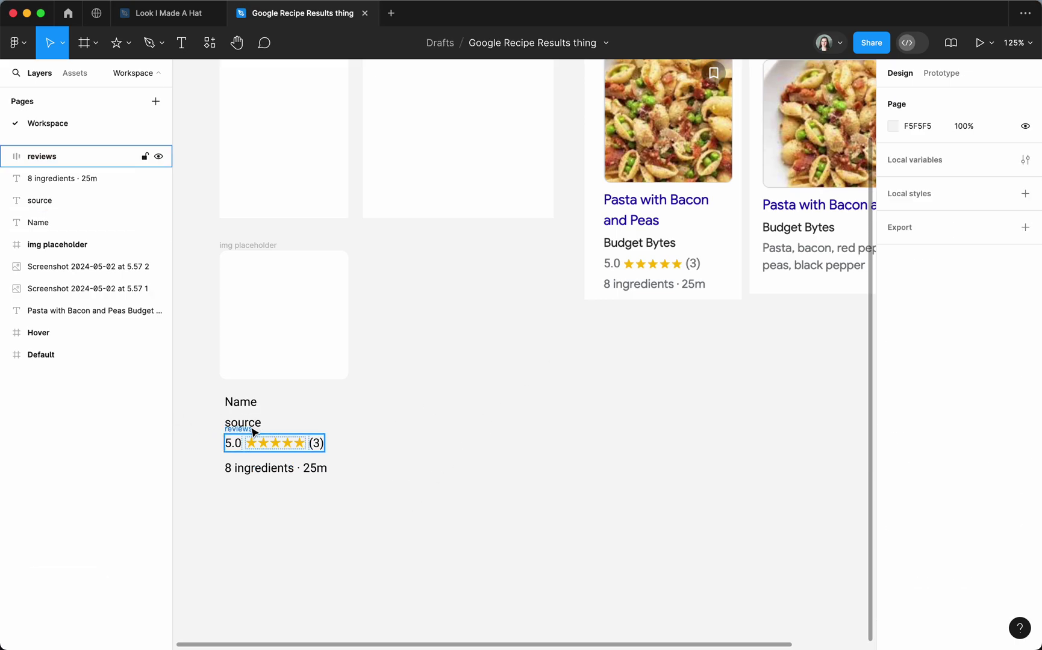
drag(203, 383, 347, 501)
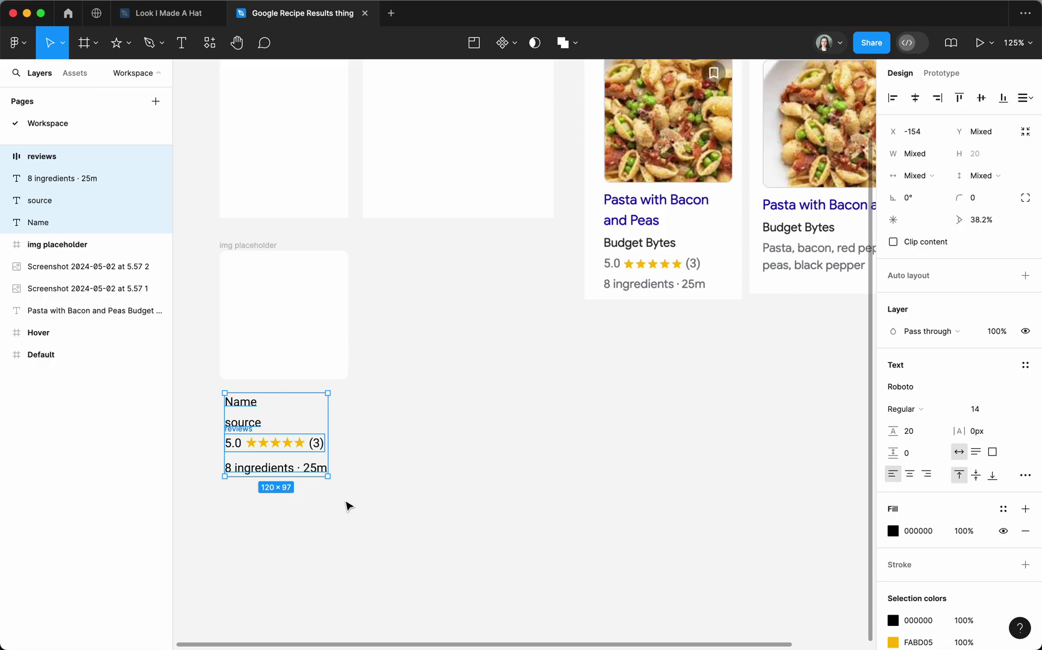
key(shift+a)
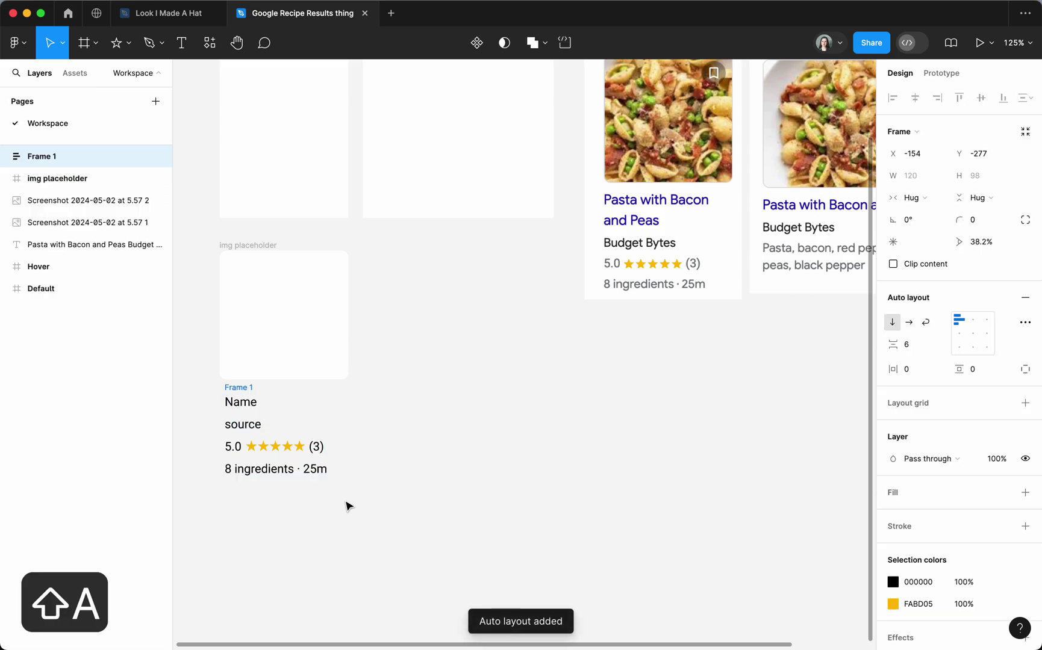
key(super+r)
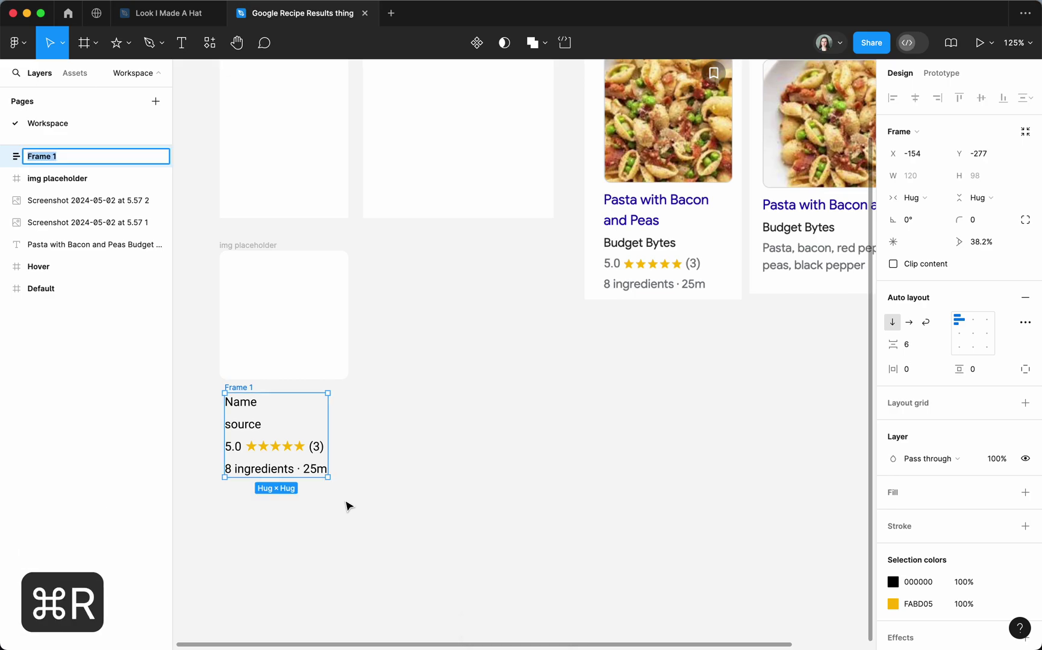
text(Content)
key(Return)
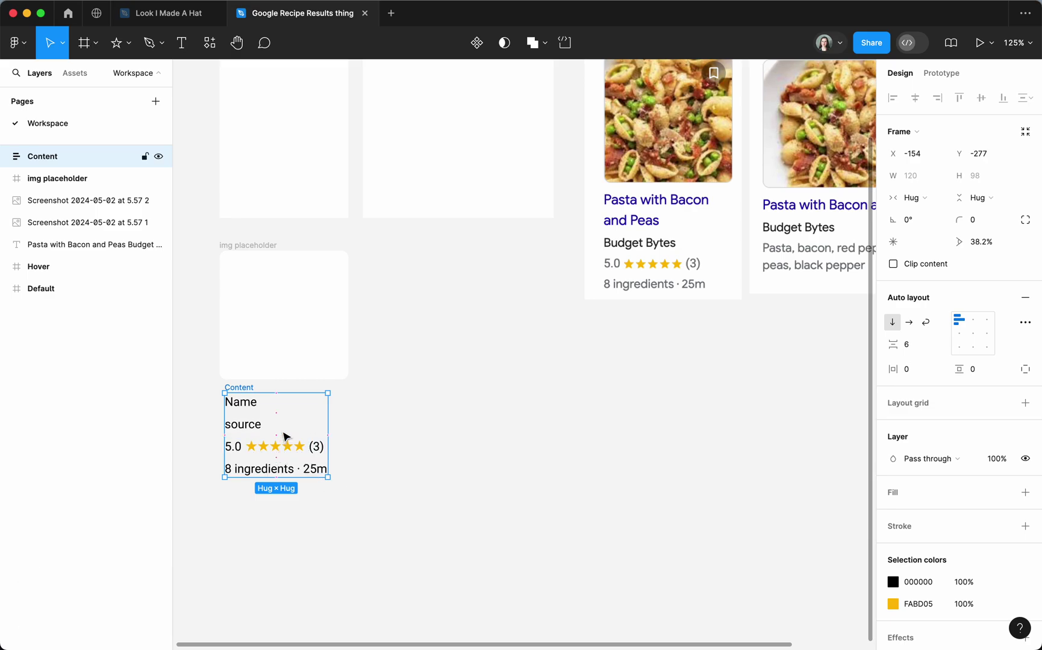
Step: Set the vertical gap between items in the Content frame to 4
click(925, 350)
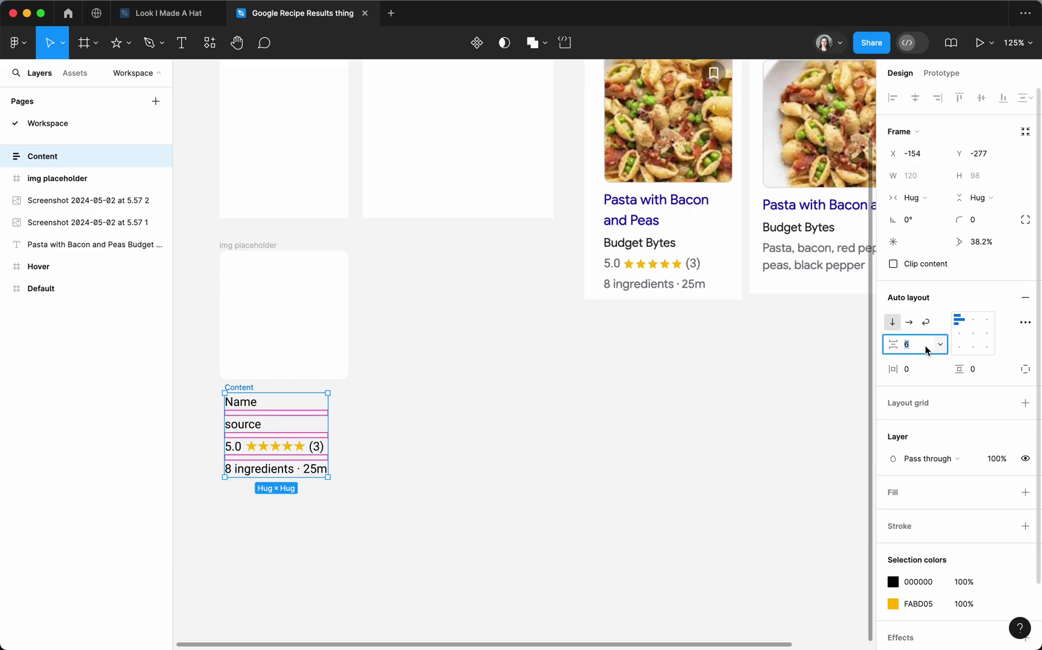
text(4)
key(Tab)
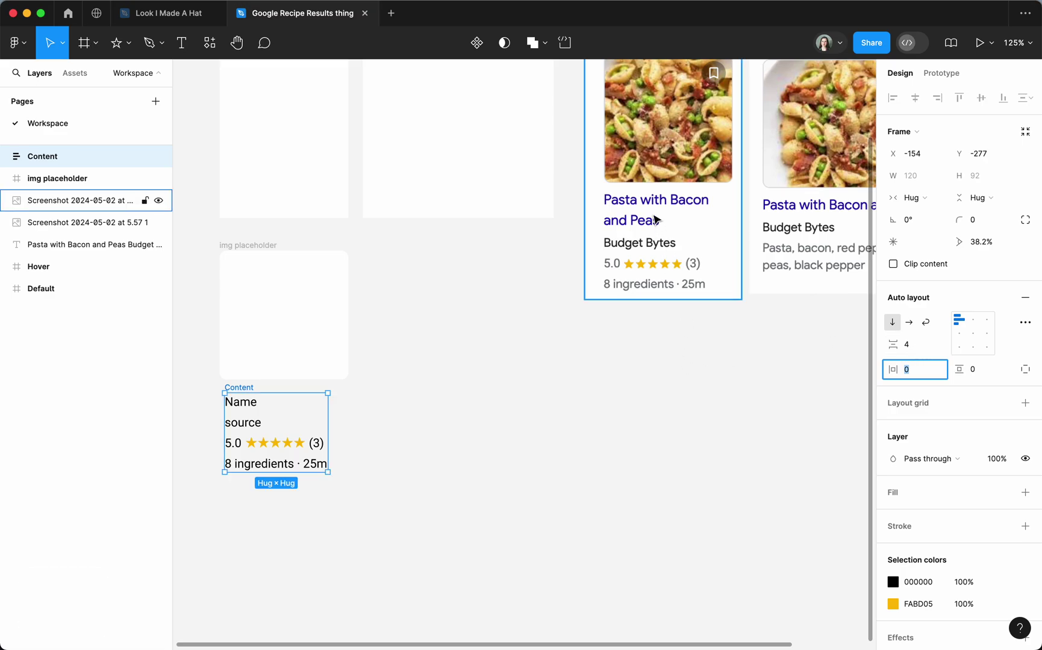
Step: Set the Name text to font size 16 with a line height of 24
click(241, 403)
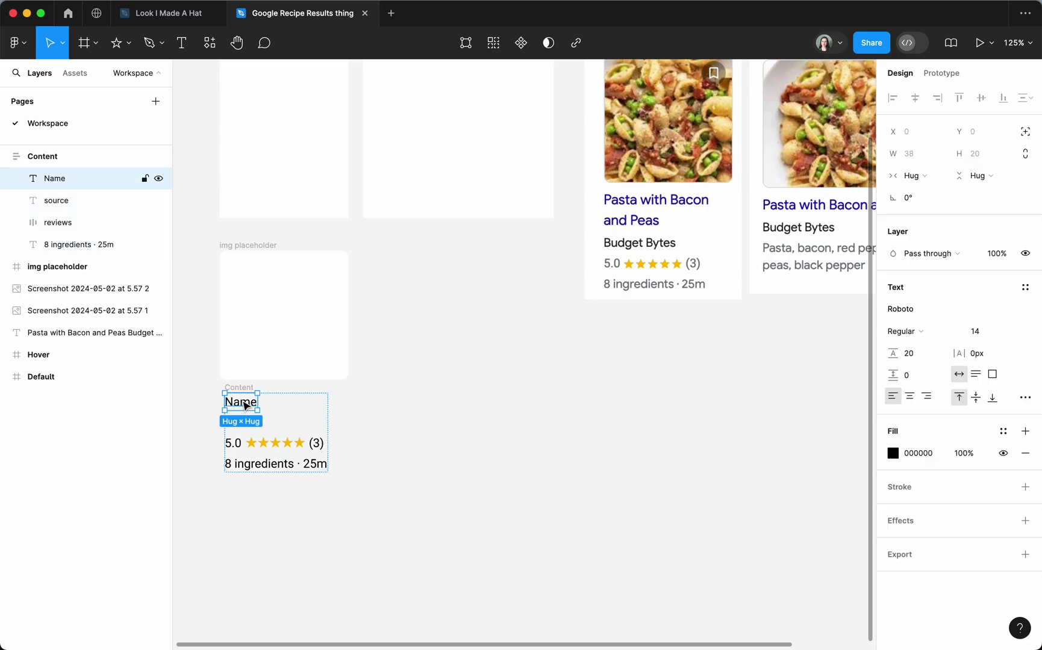
click(986, 332)
text(16)
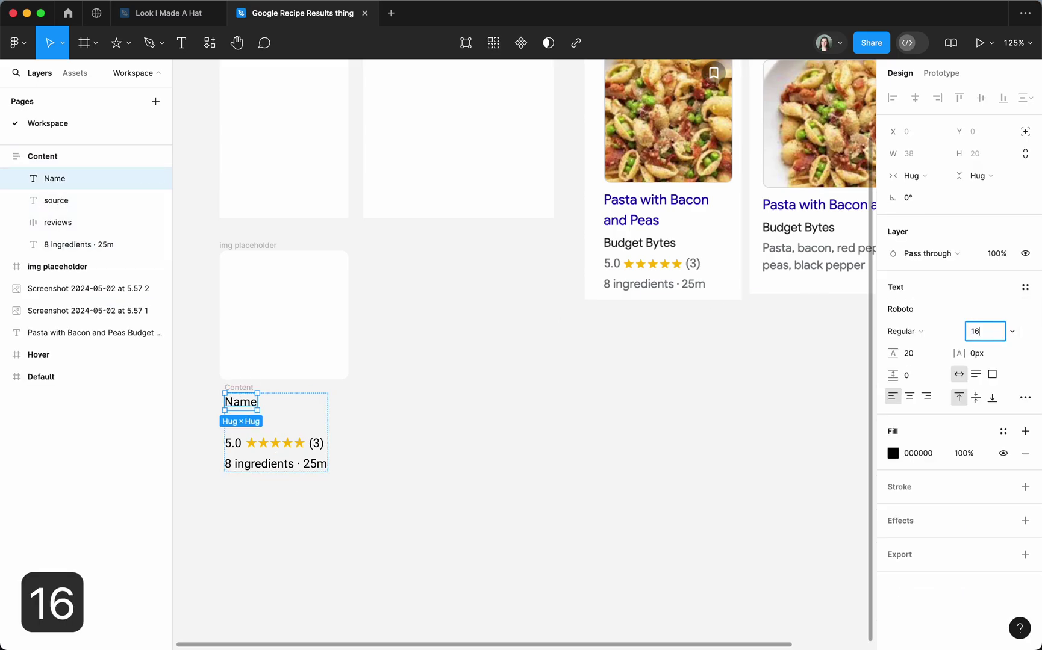
key(Tab)
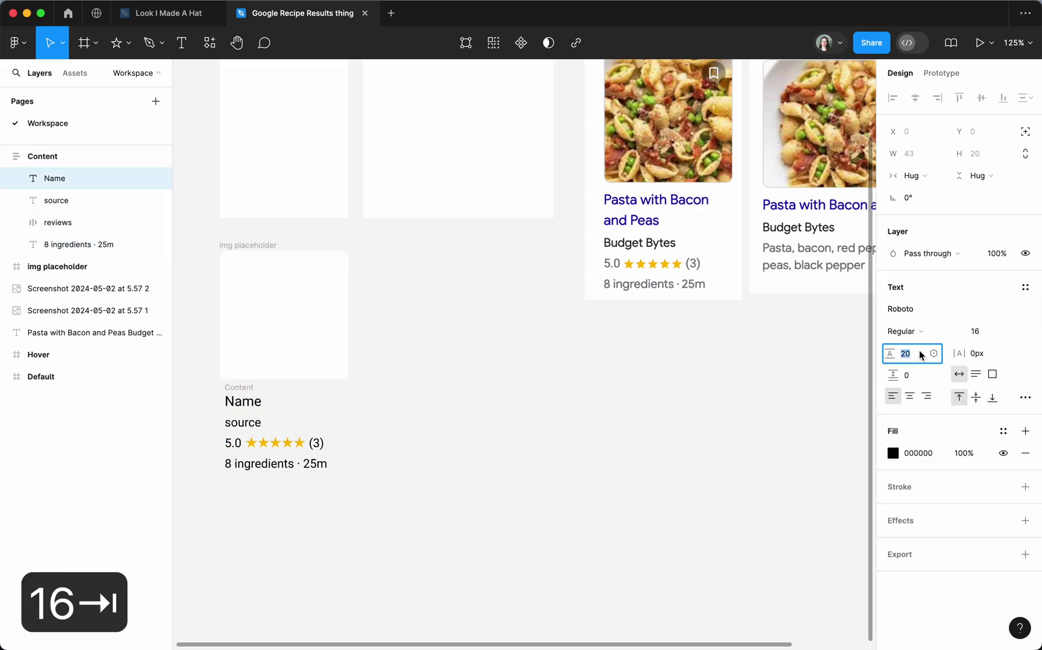
text(24)
key(Tab)
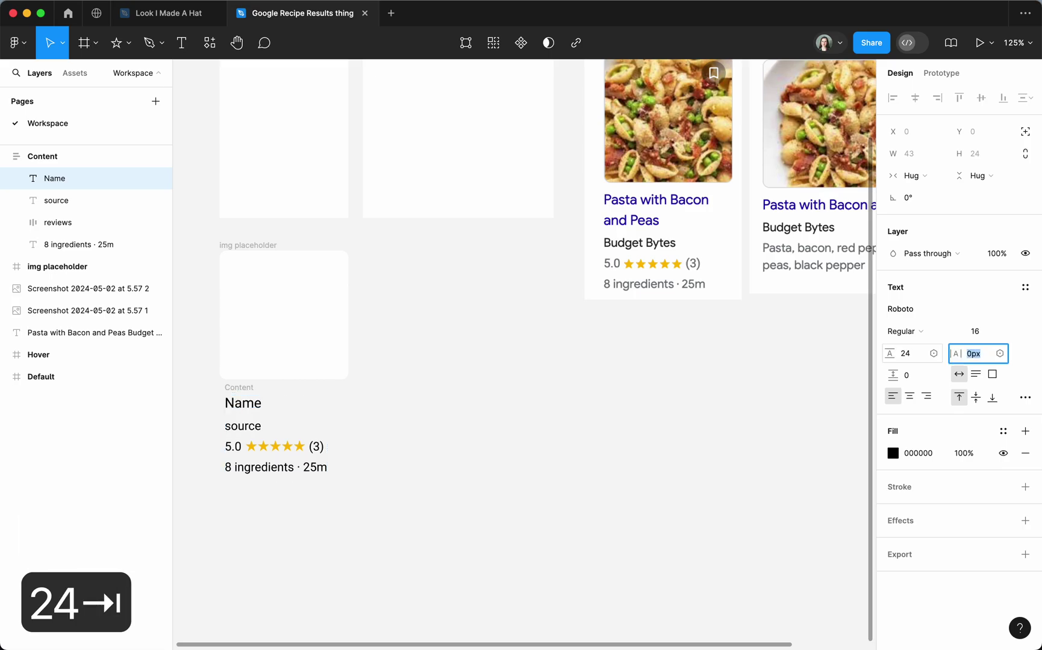
Step: Set the Name text's fill to 1A0DAB by sampling the blue recipe title in the reference screenshot
click(893, 454)
click(730, 485)
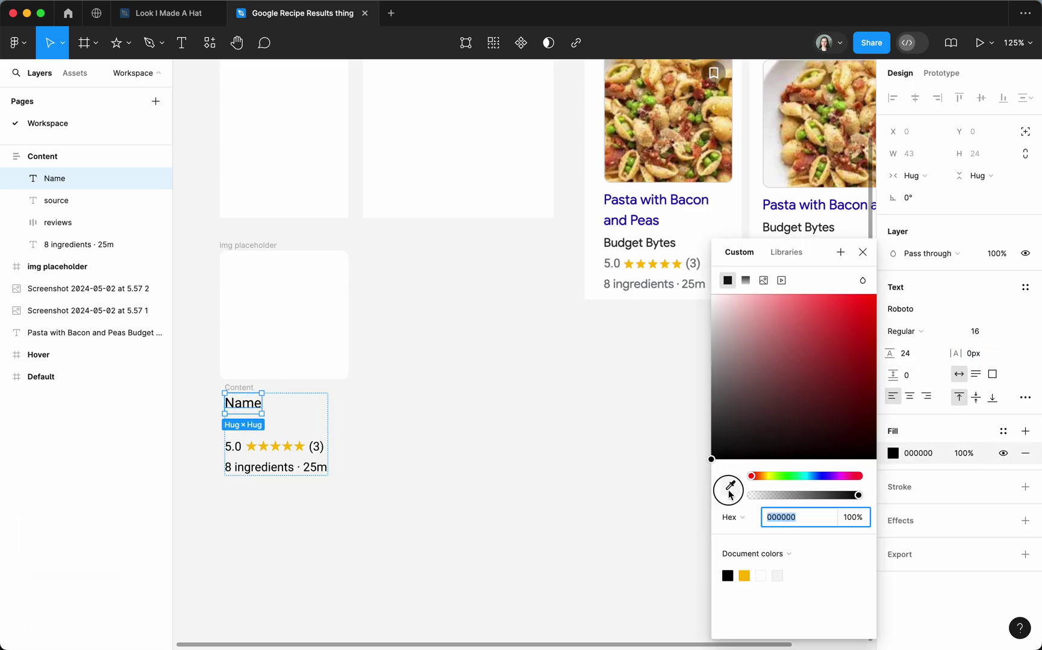
scroll(632, 226, up, 10)
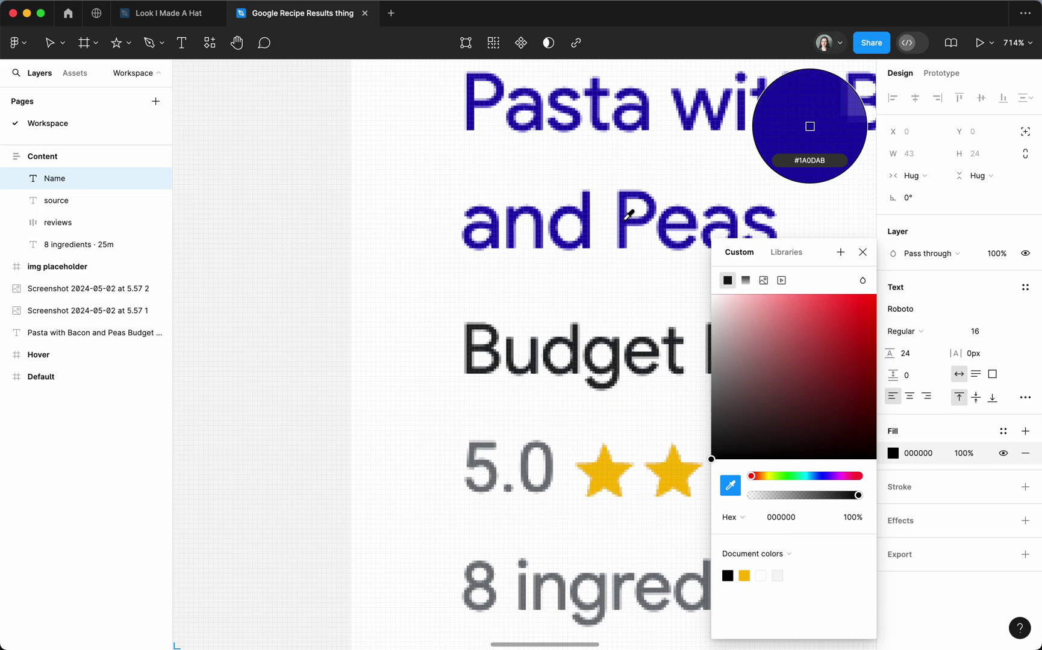
click(628, 215)
scroll(626, 223, down, 10)
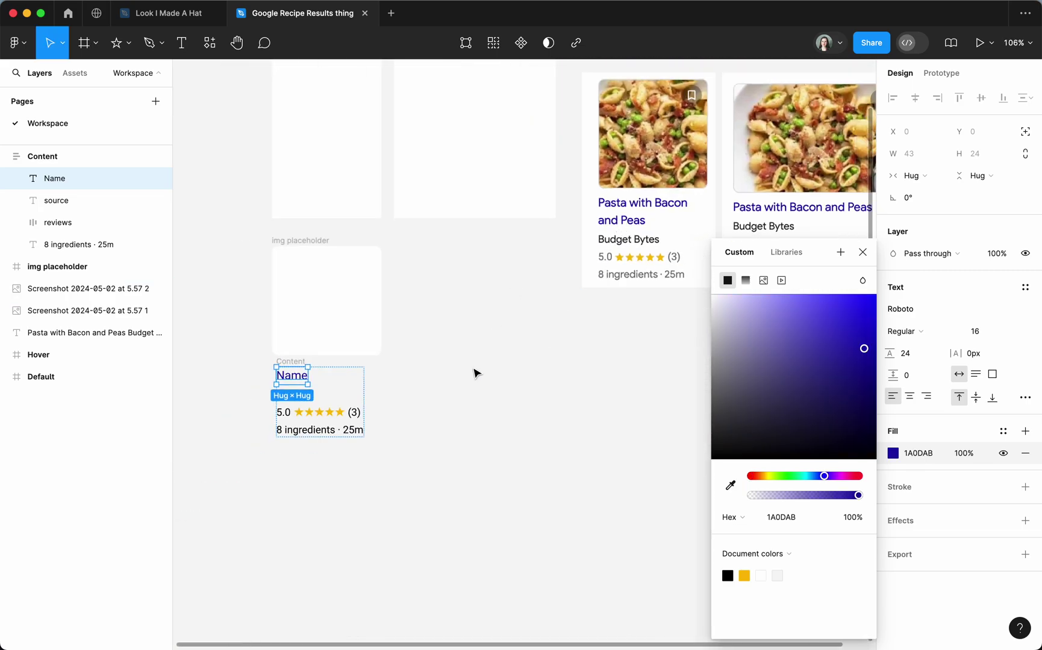
Step: Replace the Name text with "Pasta with Bacon and Peas"
scroll(476, 374, right, 3)
scroll(476, 373, up, 2)
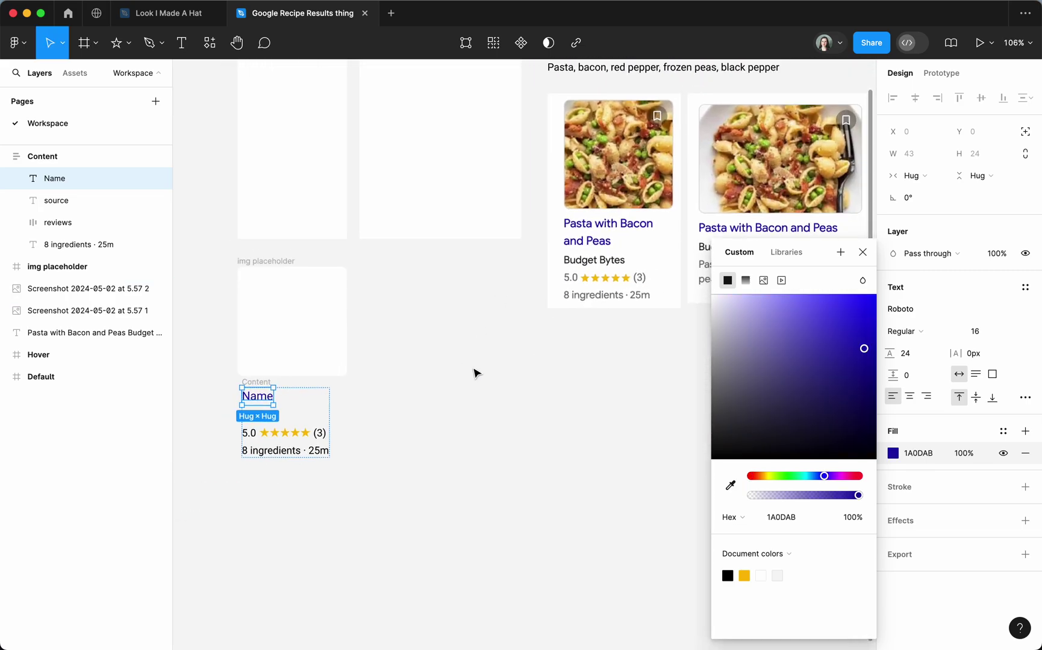
double_click(264, 395)
text(Past)
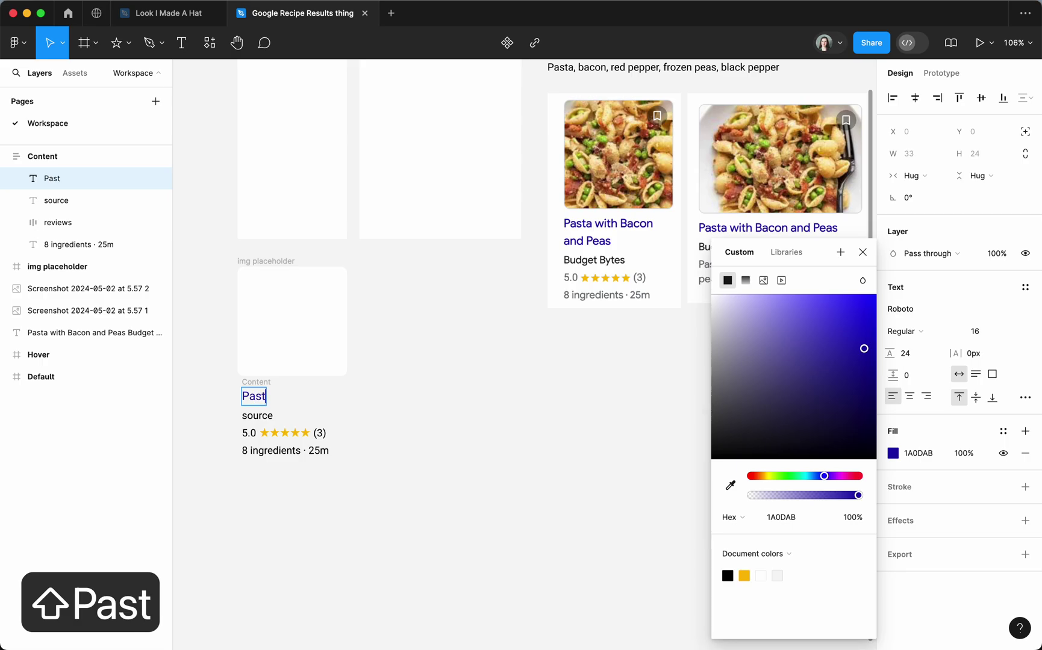
text(a with B)
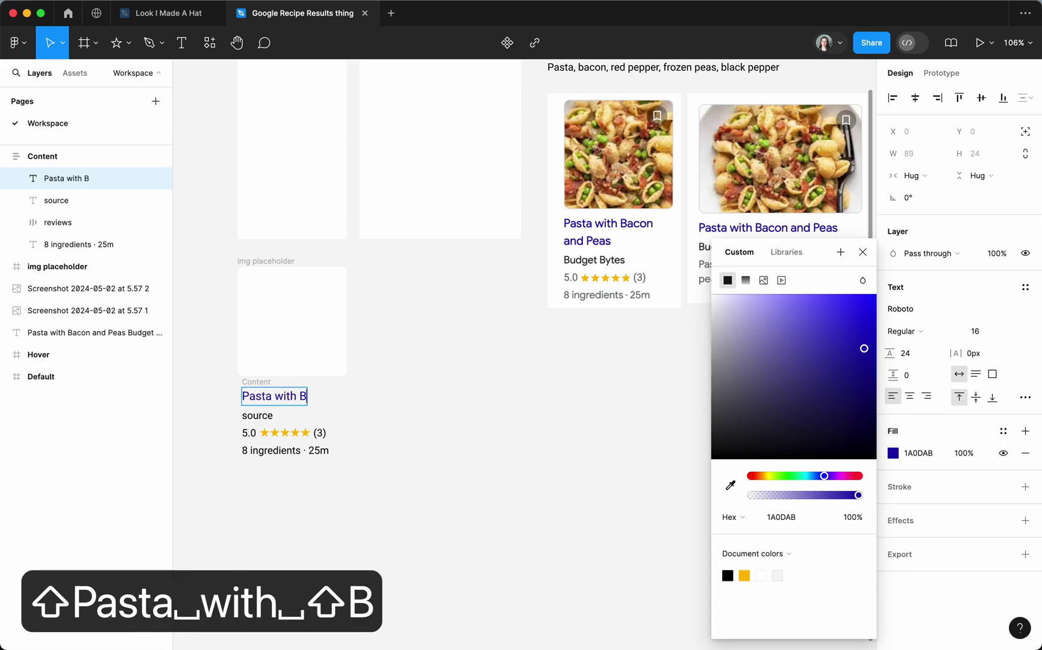
text(acon and Peas)
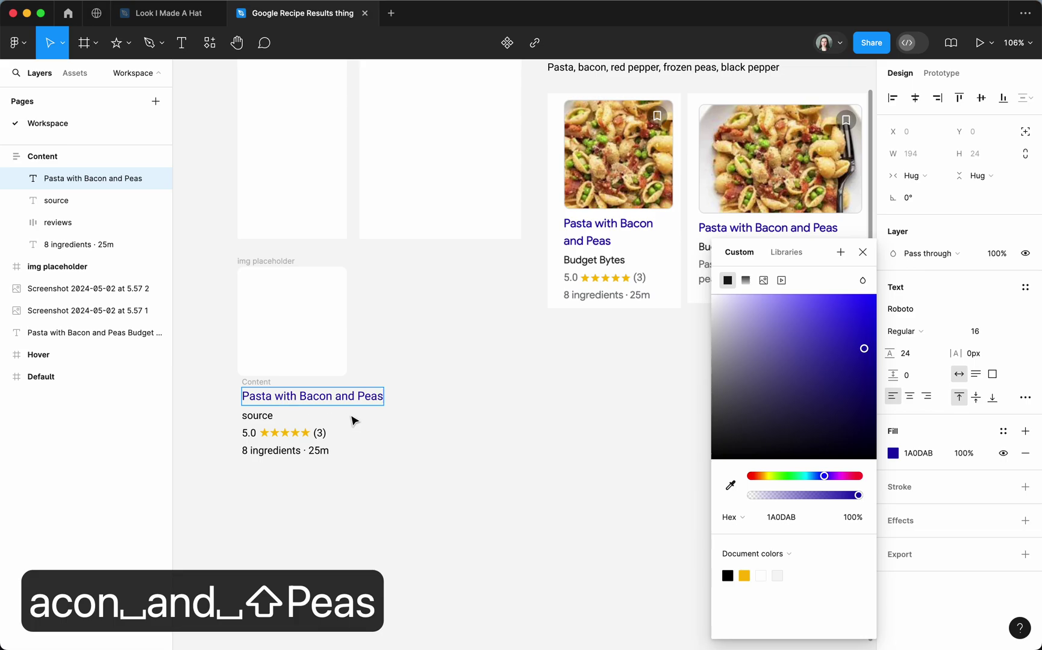
key(Escape)
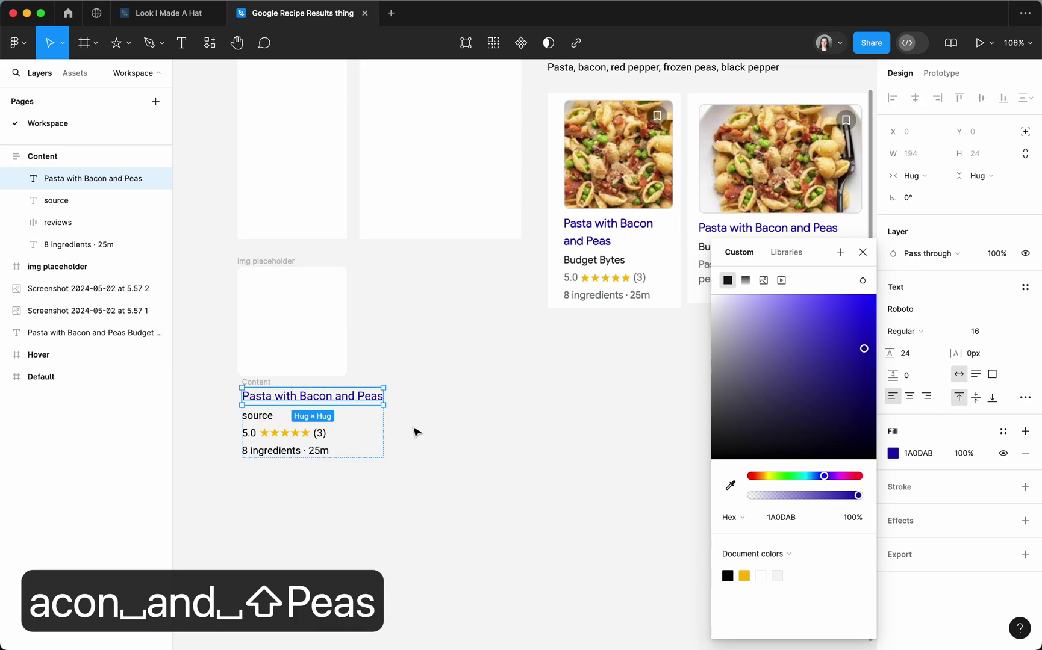
Step: Turn on text truncation for the recipe title with a maximum of 2 lines
click(260, 381)
click(270, 400)
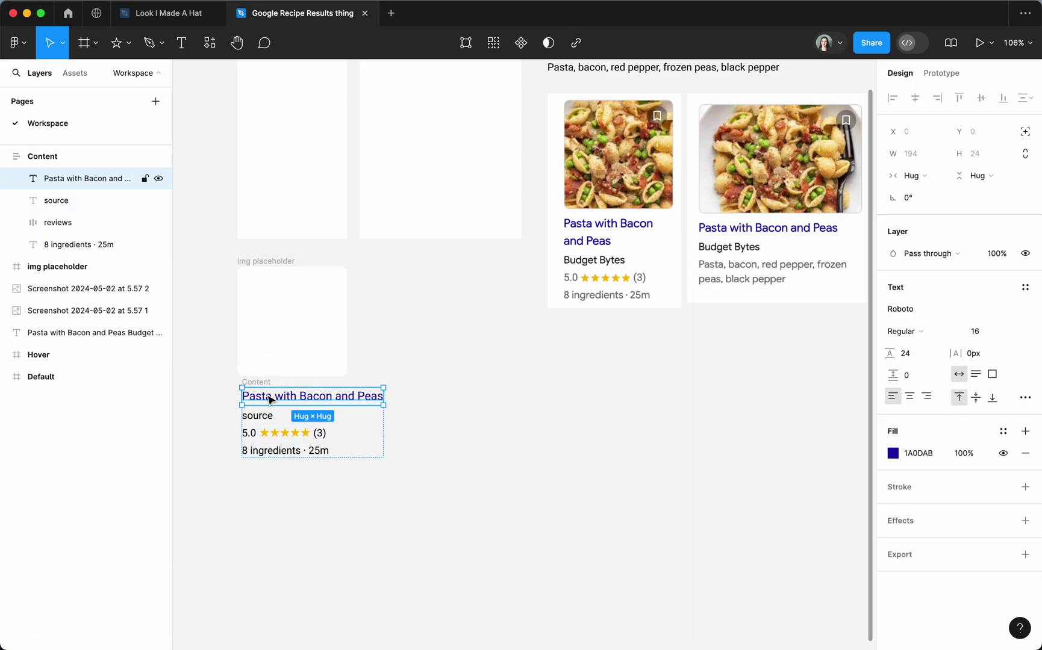
click(1022, 399)
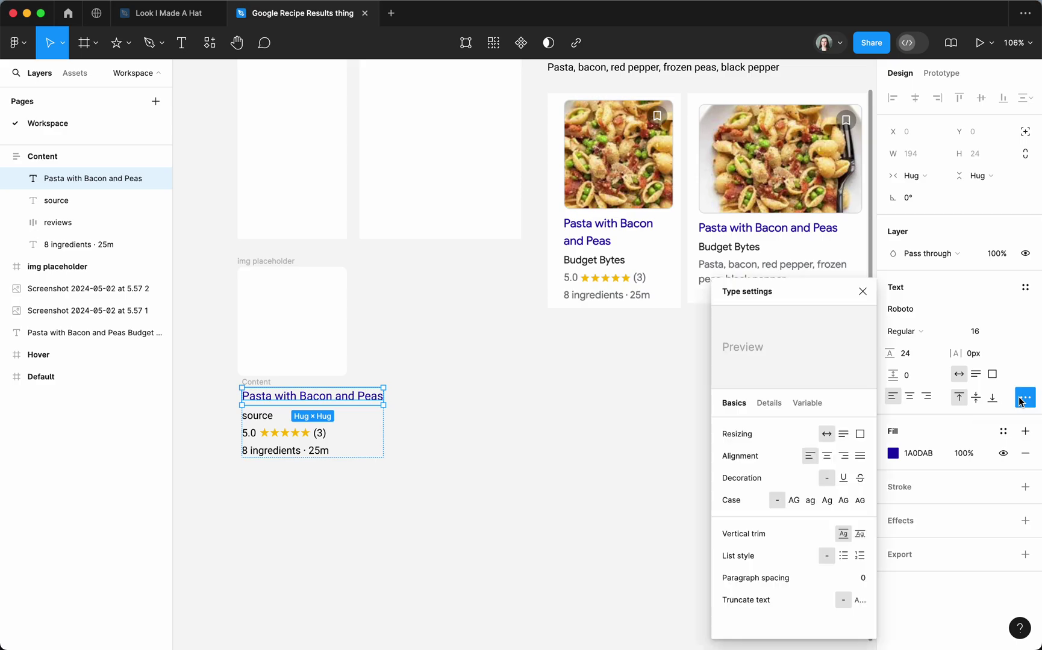
click(856, 598)
click(865, 624)
text(2)
key(Tab)
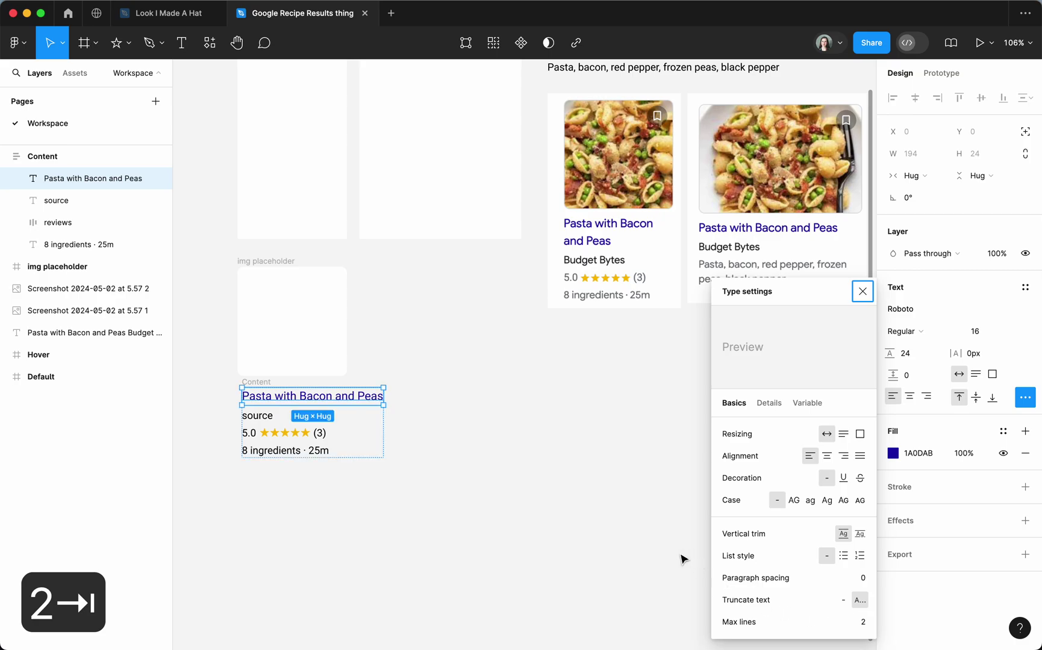
click(559, 486)
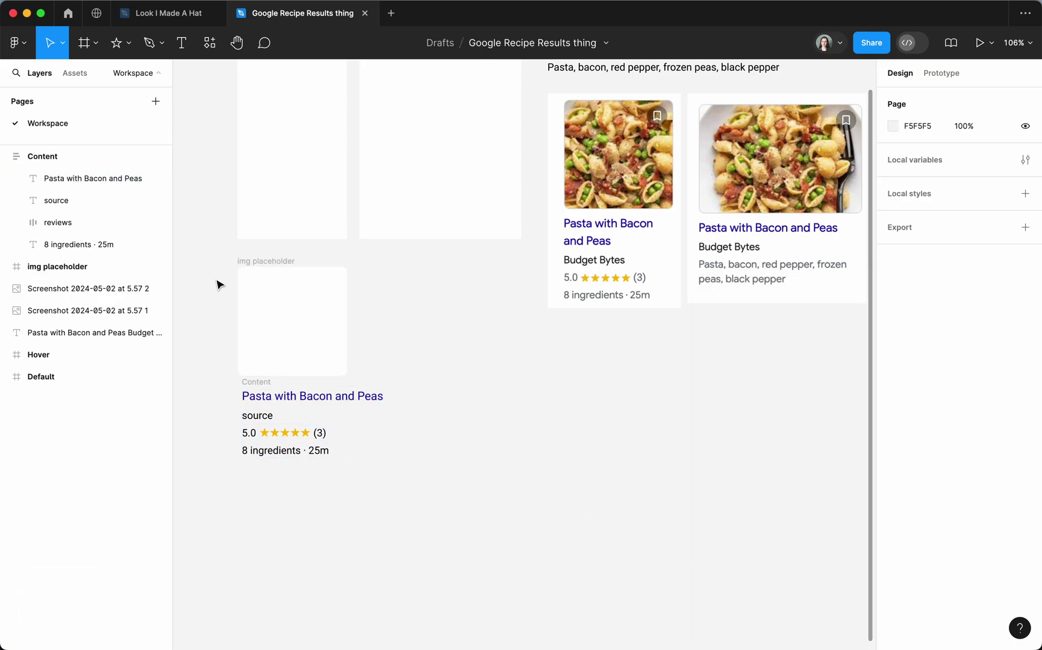
Step: Wrap the img placeholder and Content frames in a vertical auto layout frame named "card/default"
drag(211, 252, 413, 506)
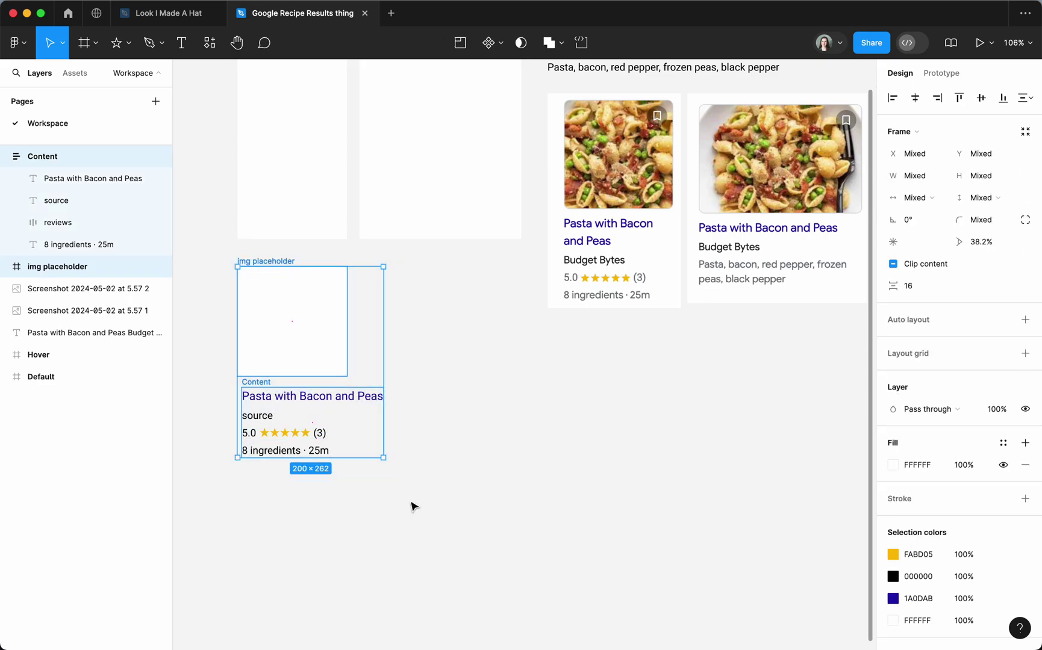
key(shift+a)
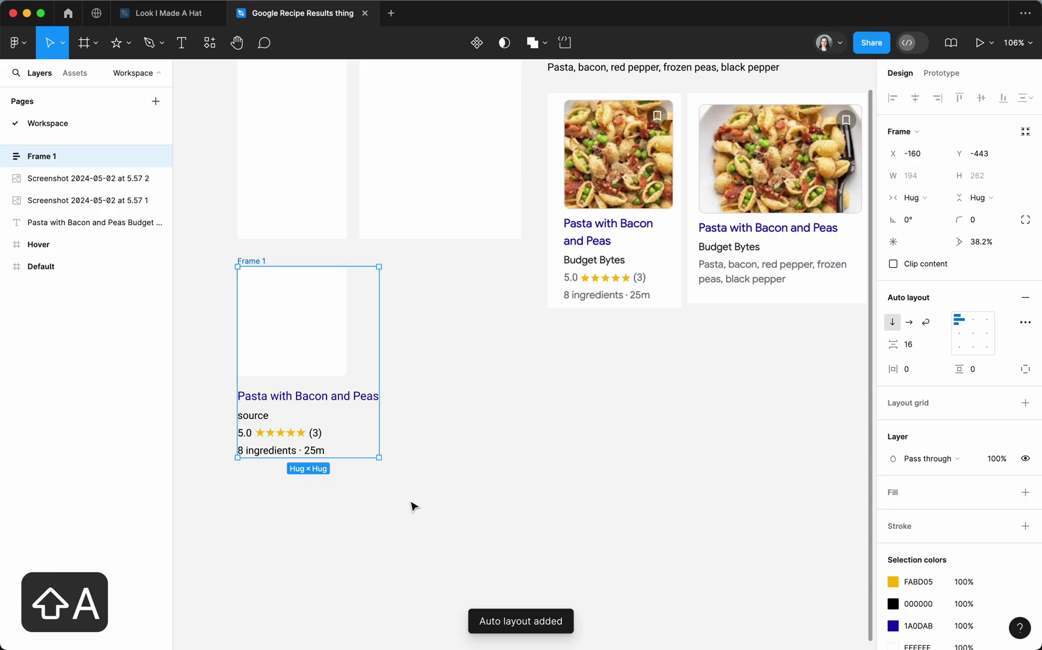
key(super+r)
text(card)
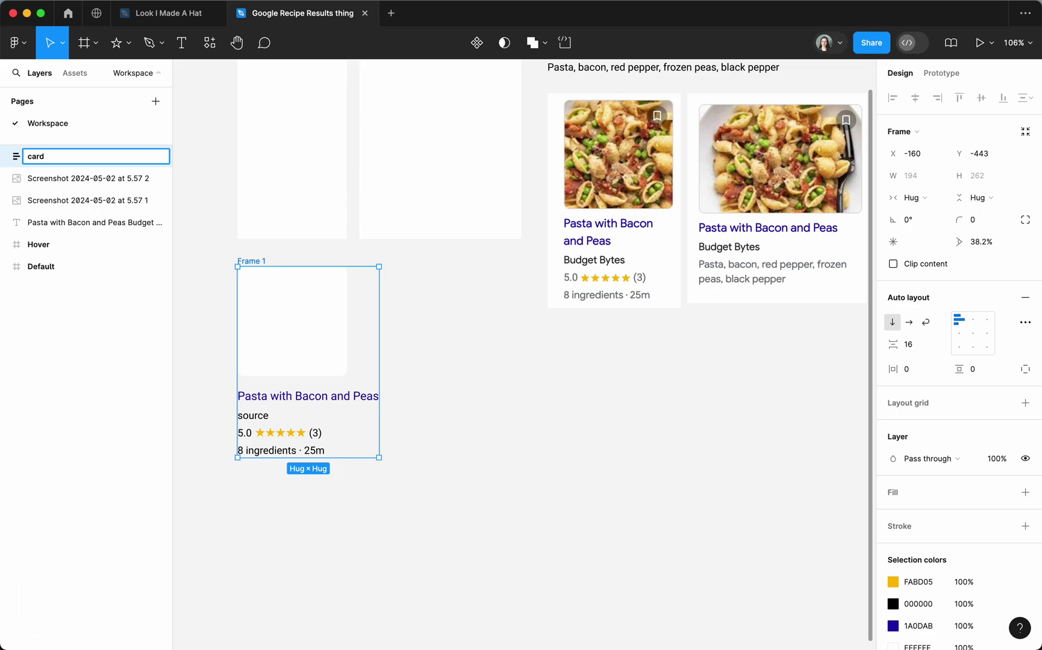
text(/default)
Step: Set the card/default frame to a fixed width of 150
scroll(413, 480, left, 3)
scroll(413, 480, up, 2)
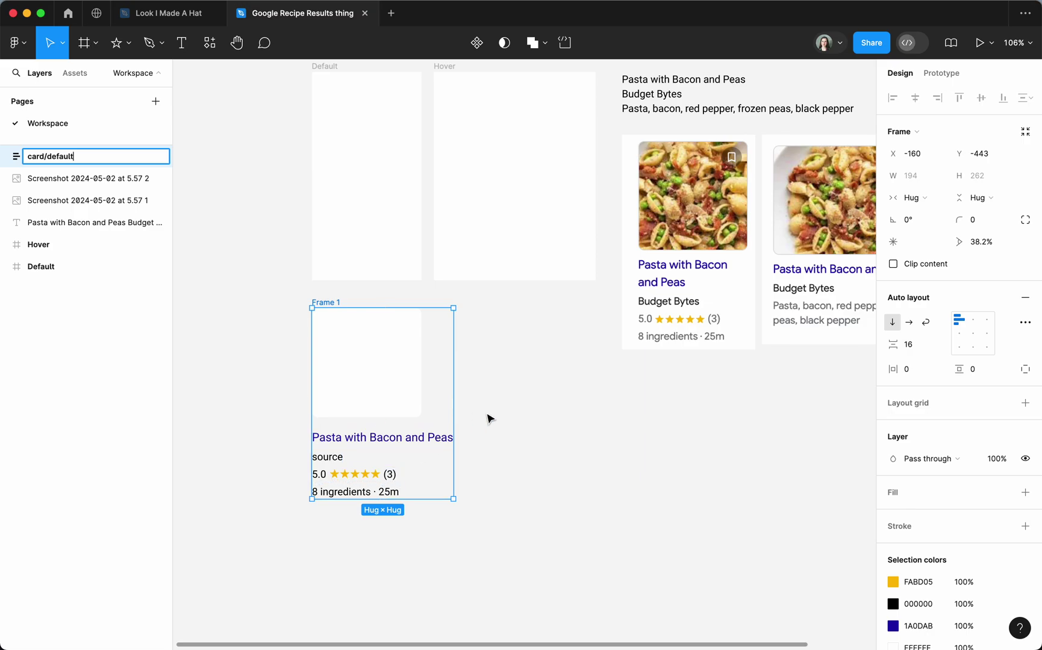
click(923, 177)
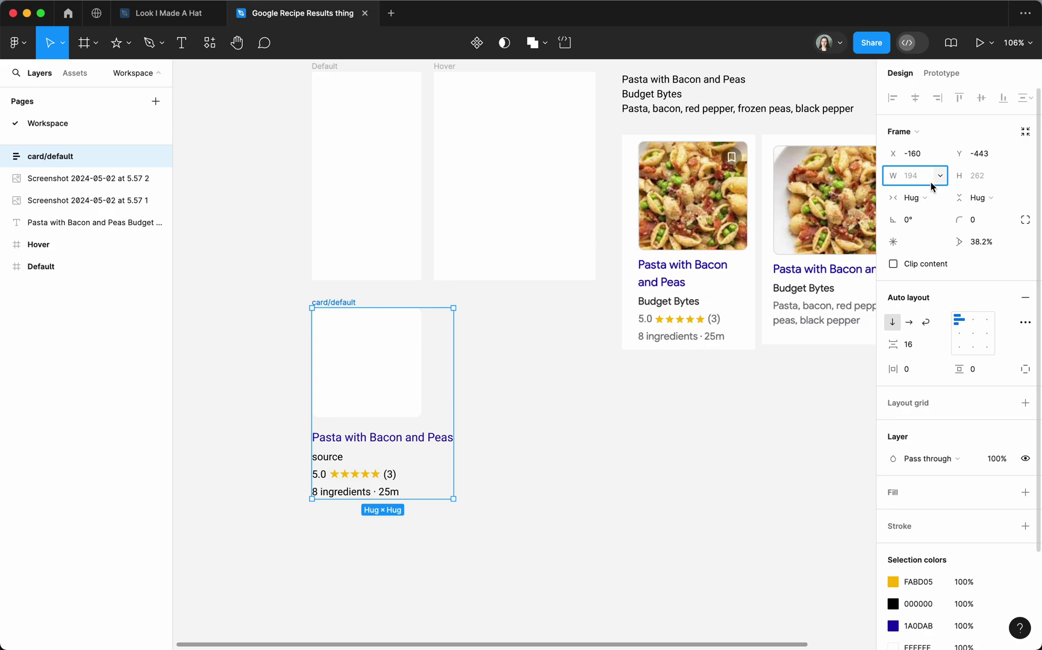
text(150)
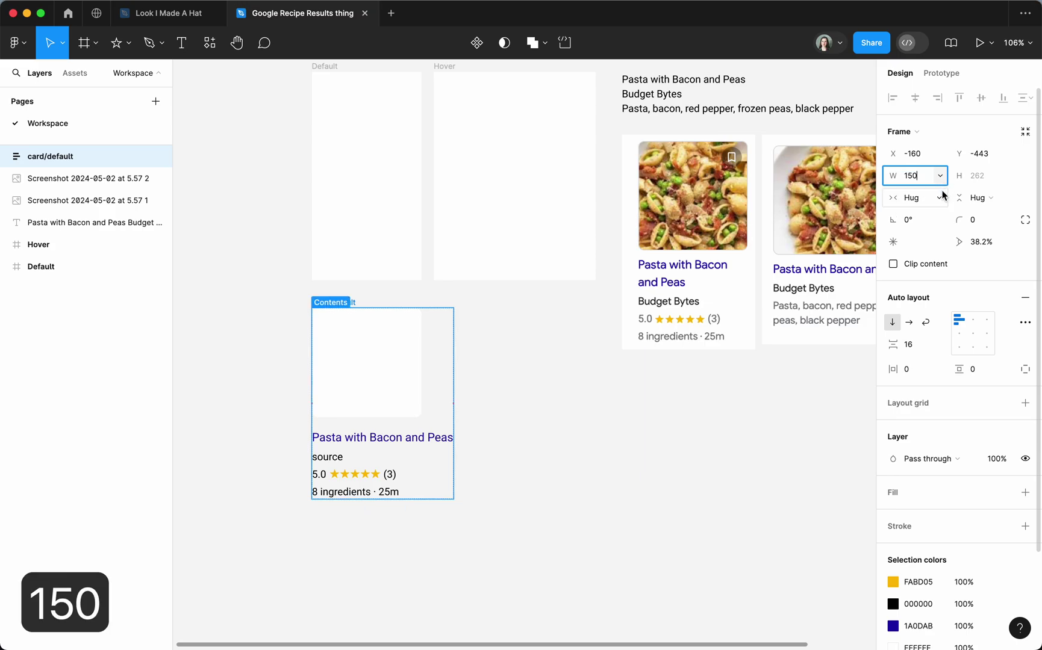
click(943, 195)
click(917, 179)
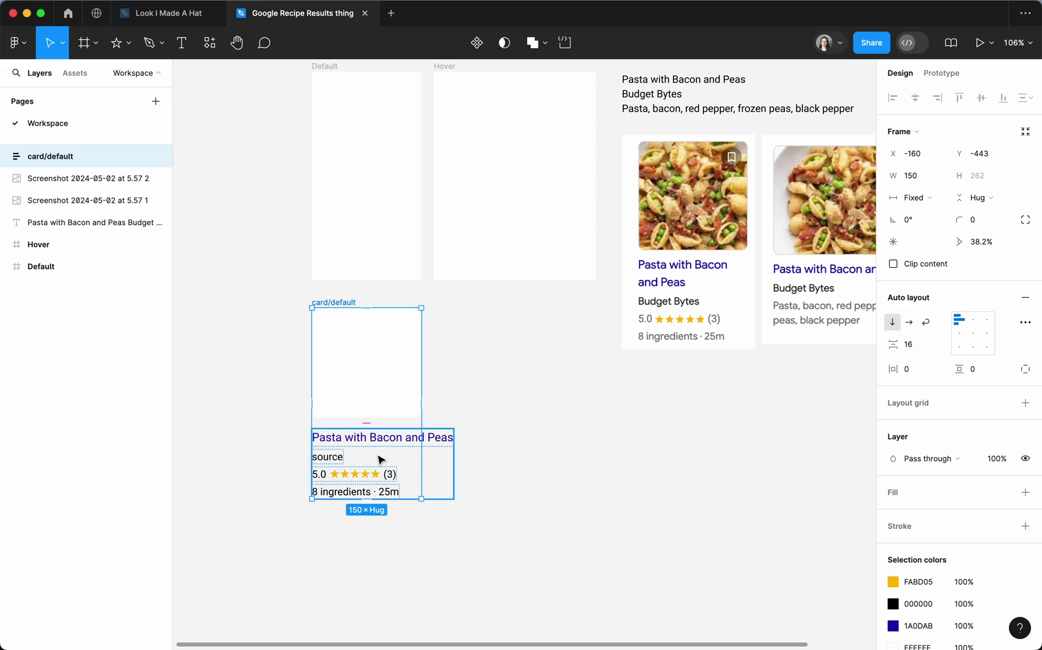
Step: Set the width of img placeholder, Content and all four rows inside Content to fill container
key(Return)
click(932, 198)
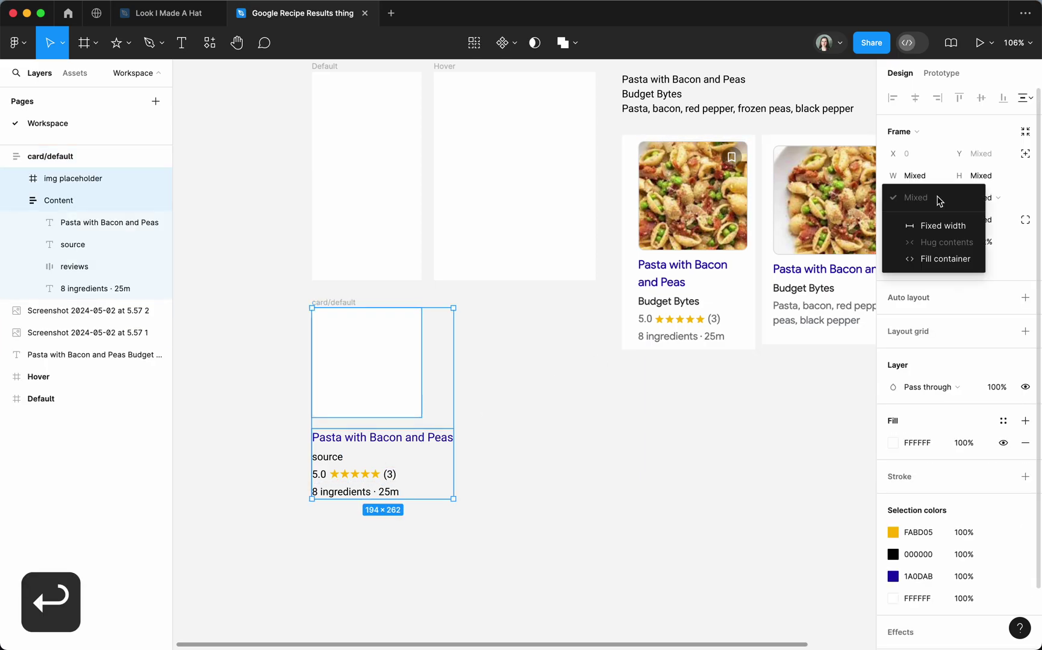
click(938, 260)
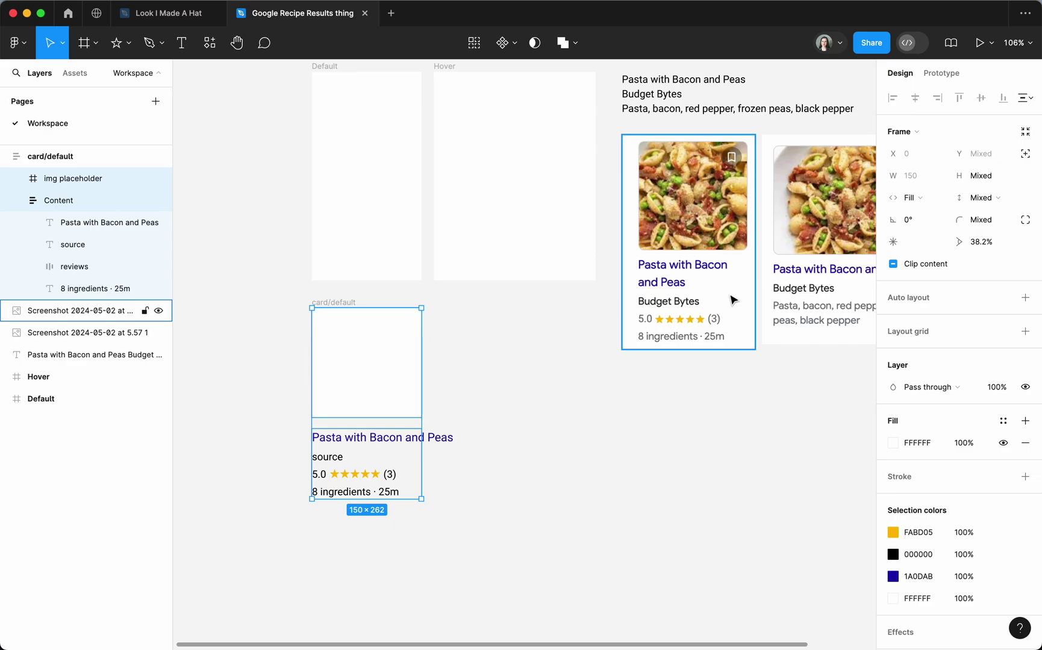
key(Return)
click(913, 175)
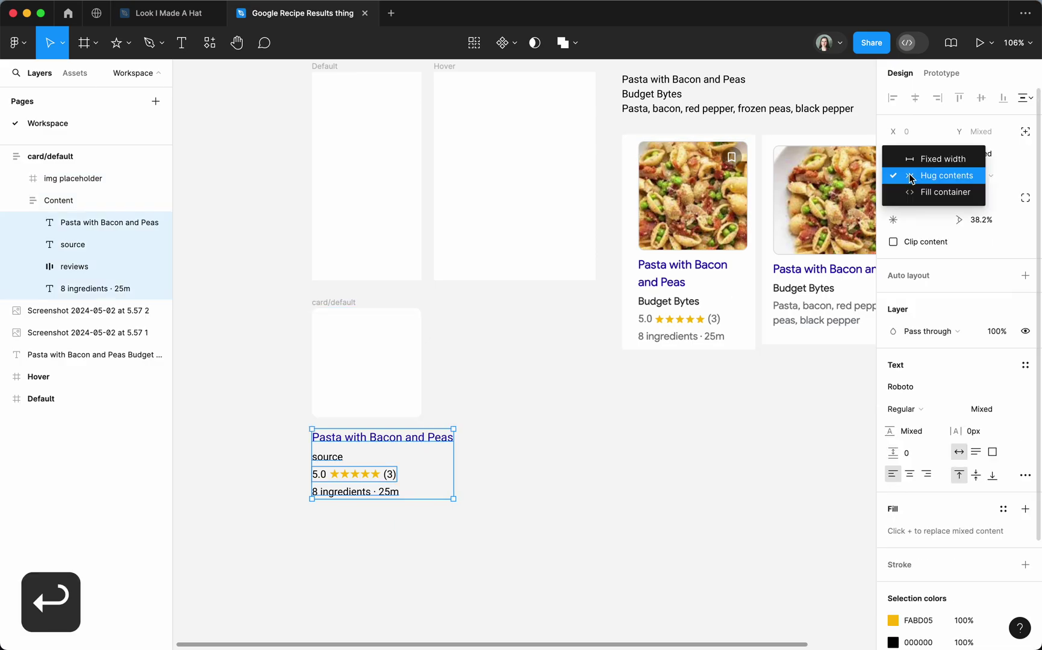
click(925, 192)
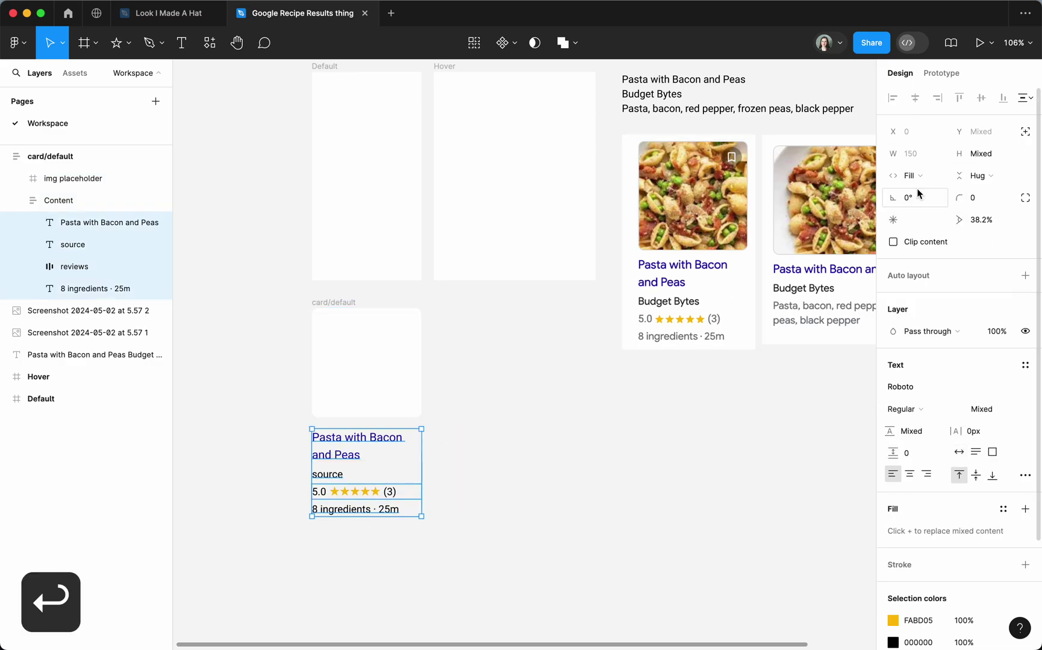
Step: Append a copied "Pasta with Bacon and Peas" to the recipe title to test its two-line truncation
click(361, 456)
click(360, 454)
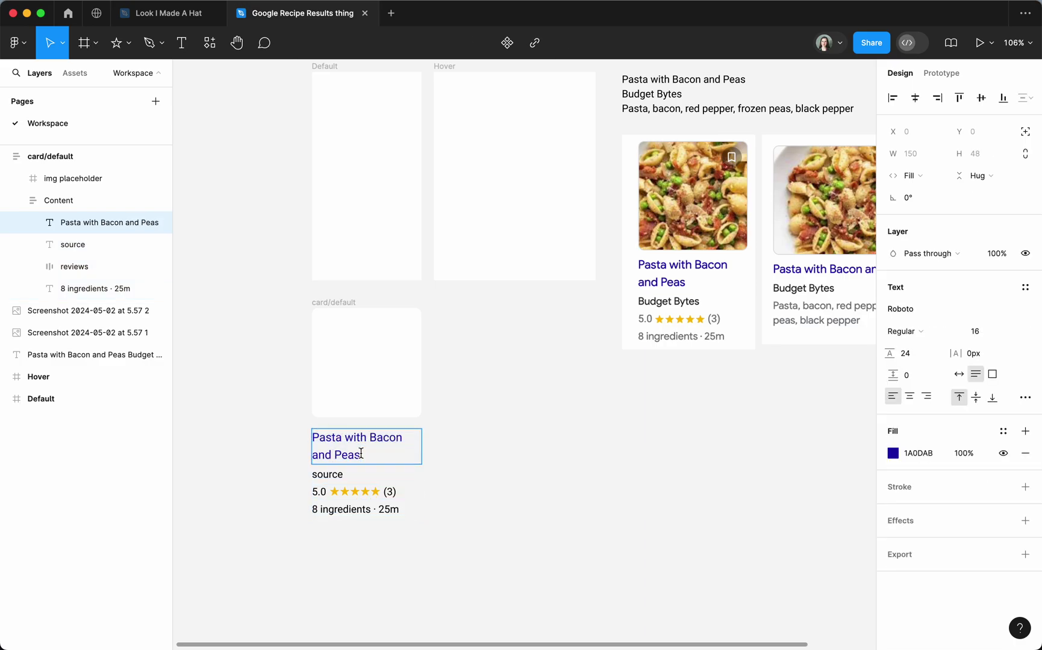
drag(360, 454, 292, 442)
key(cmd+c)
key(Right)
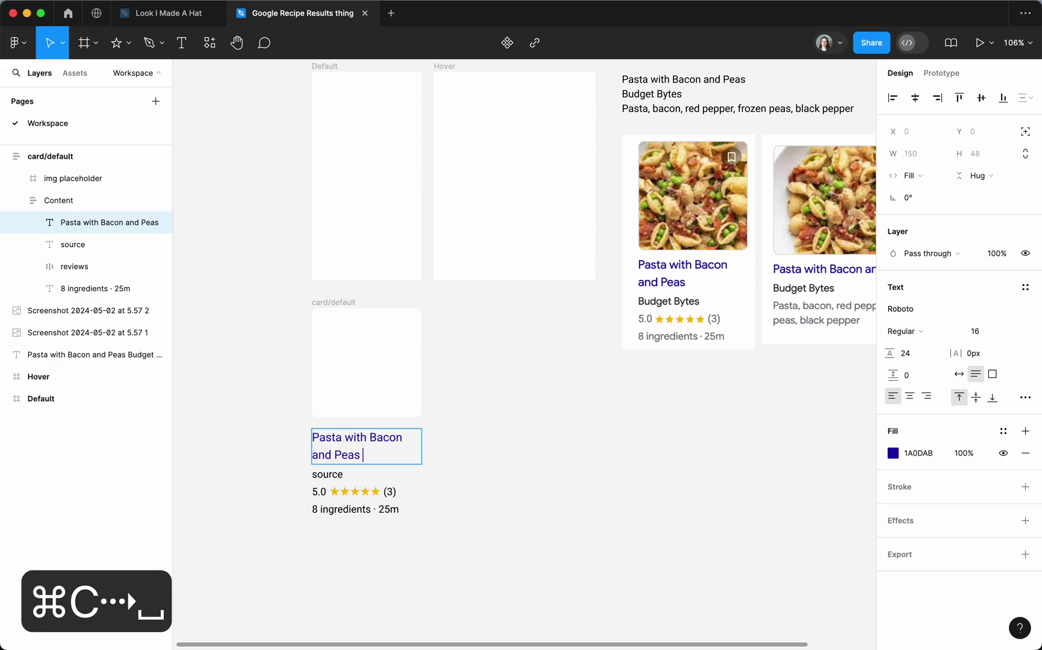
key(cmd+v)
click(557, 464)
click(445, 527)
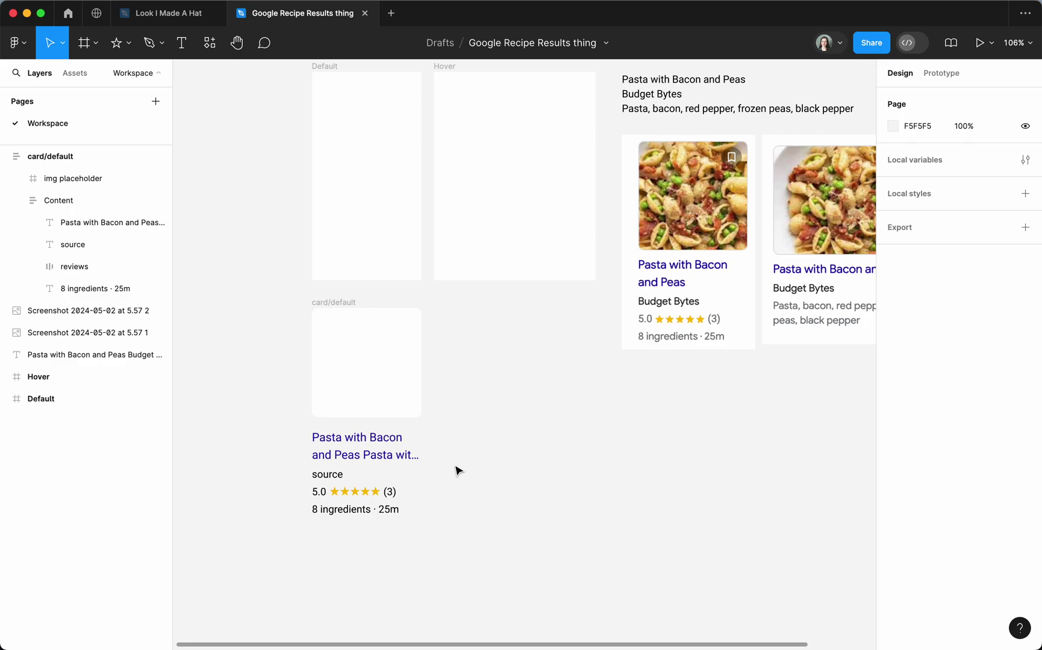
Step: Undo the repeated wording added to the recipe title
key(super+z)
key(super+z)
key(super+z)
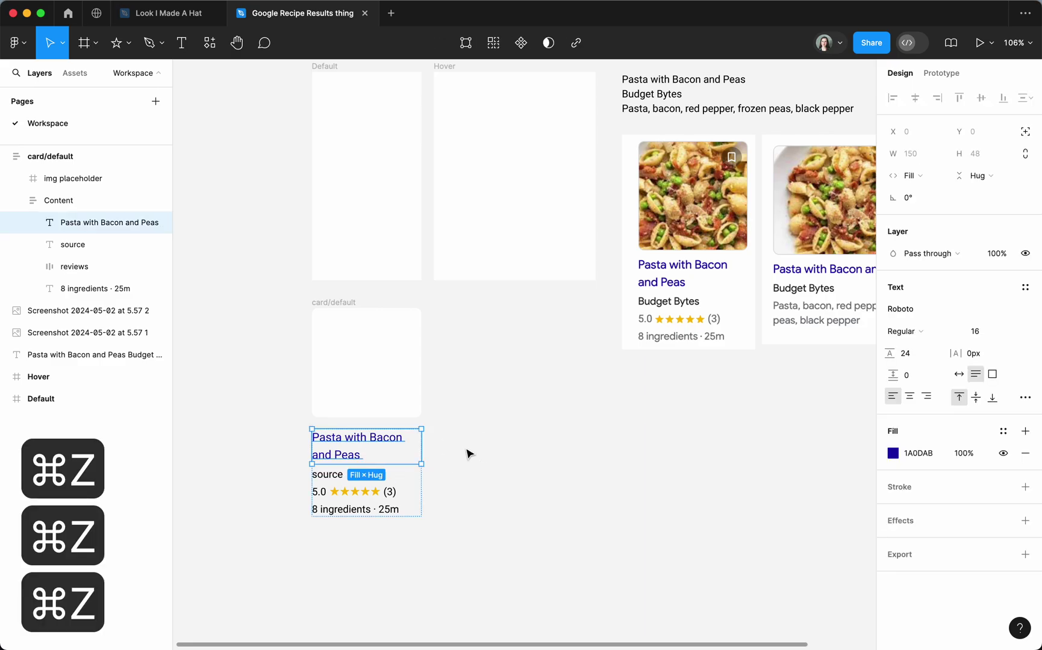
click(469, 454)
Step: Set the vertical gap between items in the card/default frame to 0
scroll(469, 453, up, 1)
scroll(469, 454, right, 1)
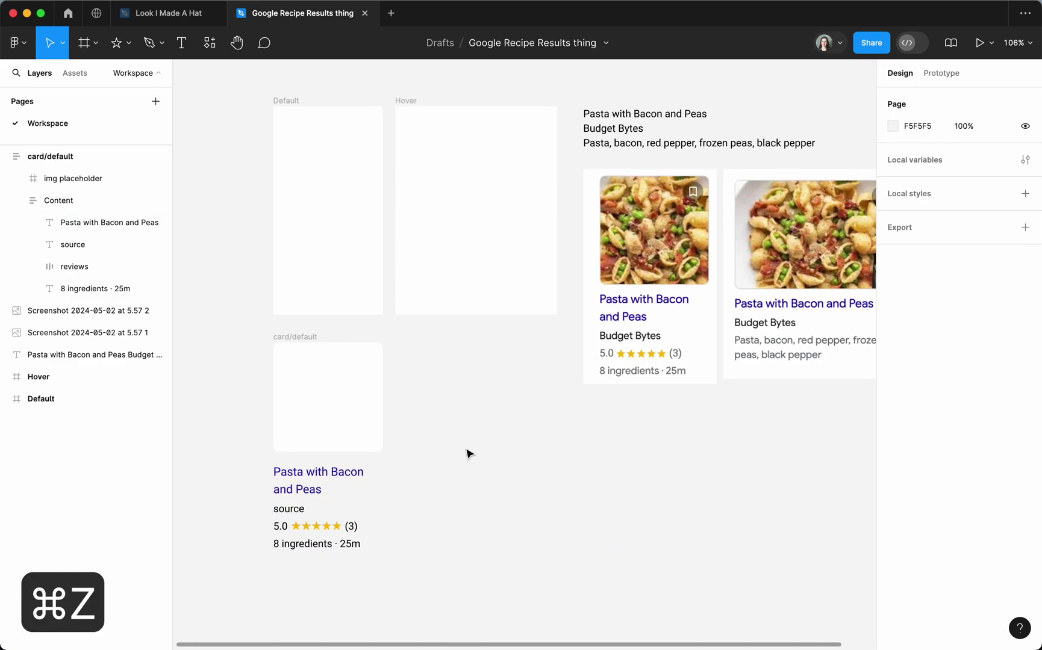
click(295, 346)
click(917, 349)
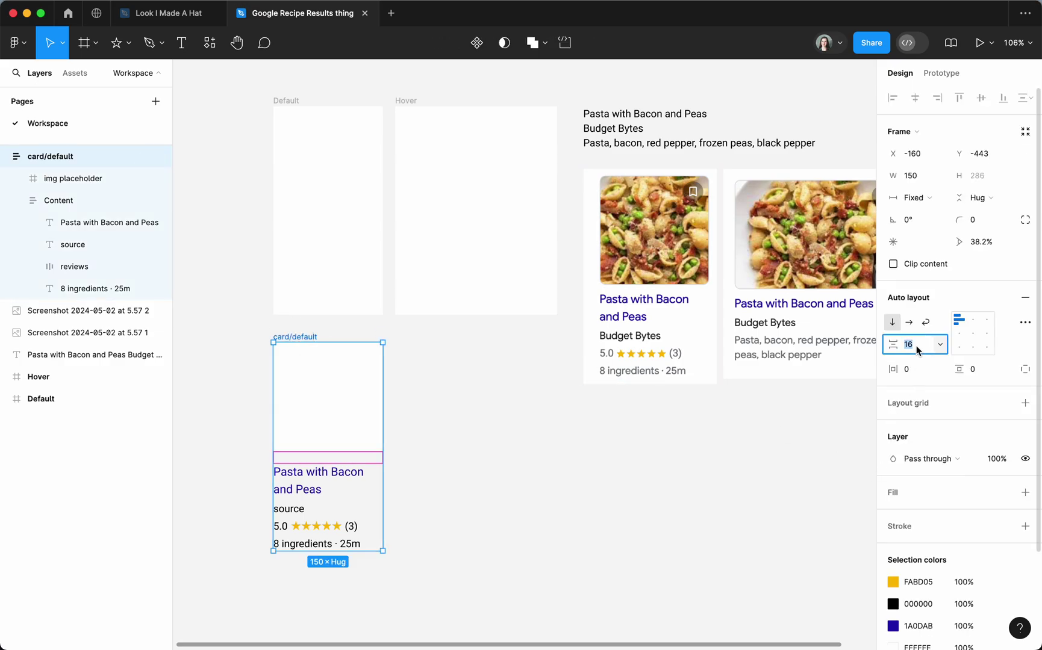
text(0)
key(Return)
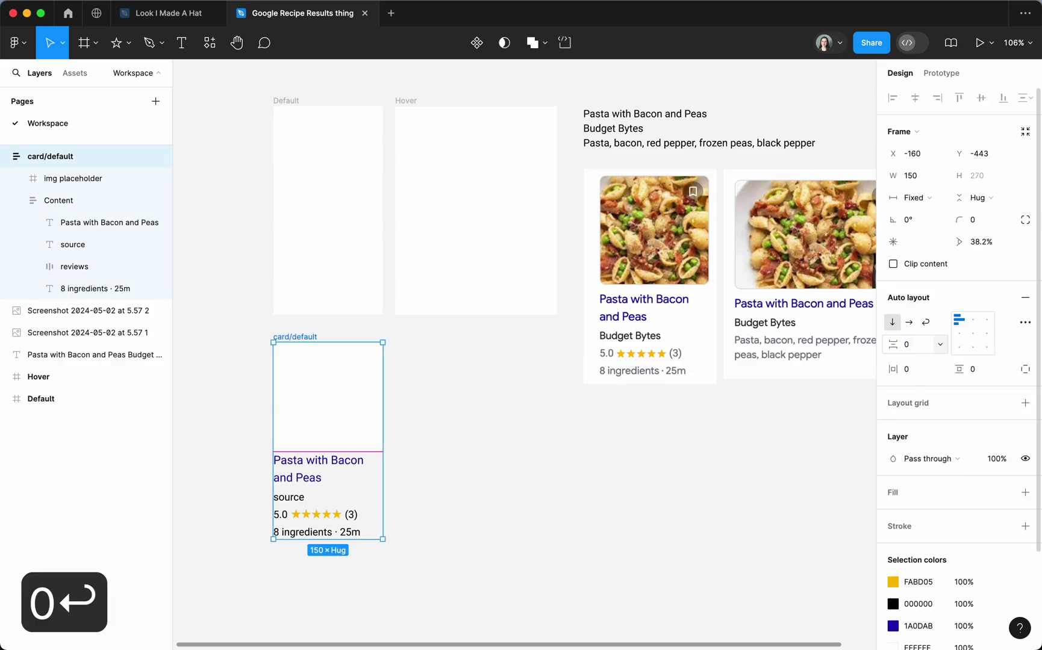
Step: Set the Content frame's vertical padding to 8
click(352, 490)
click(995, 375)
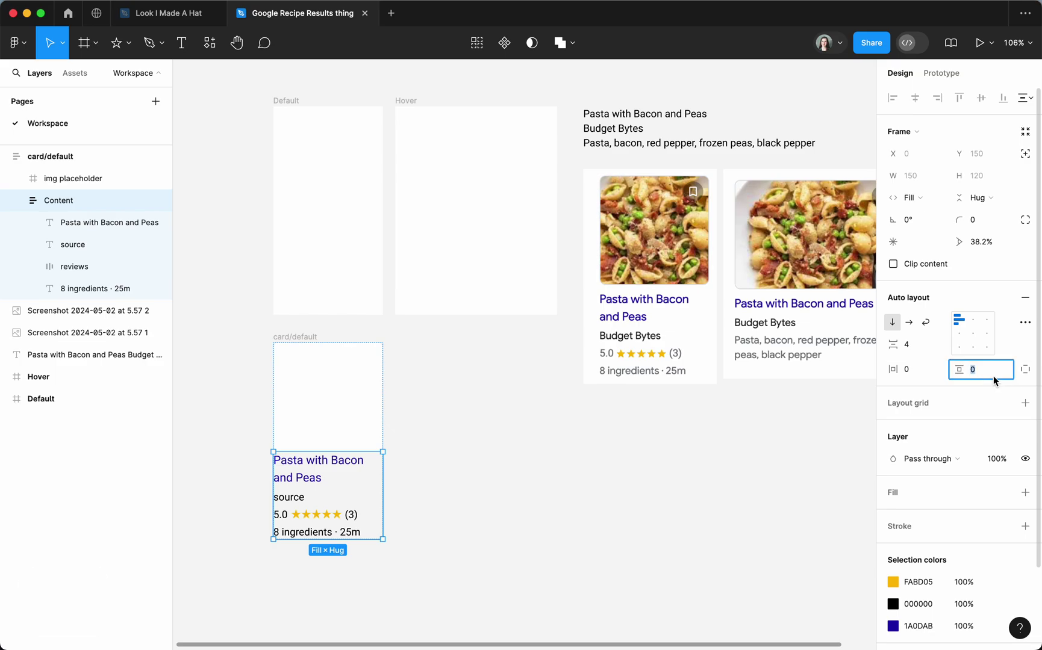
text(8)
key(Return)
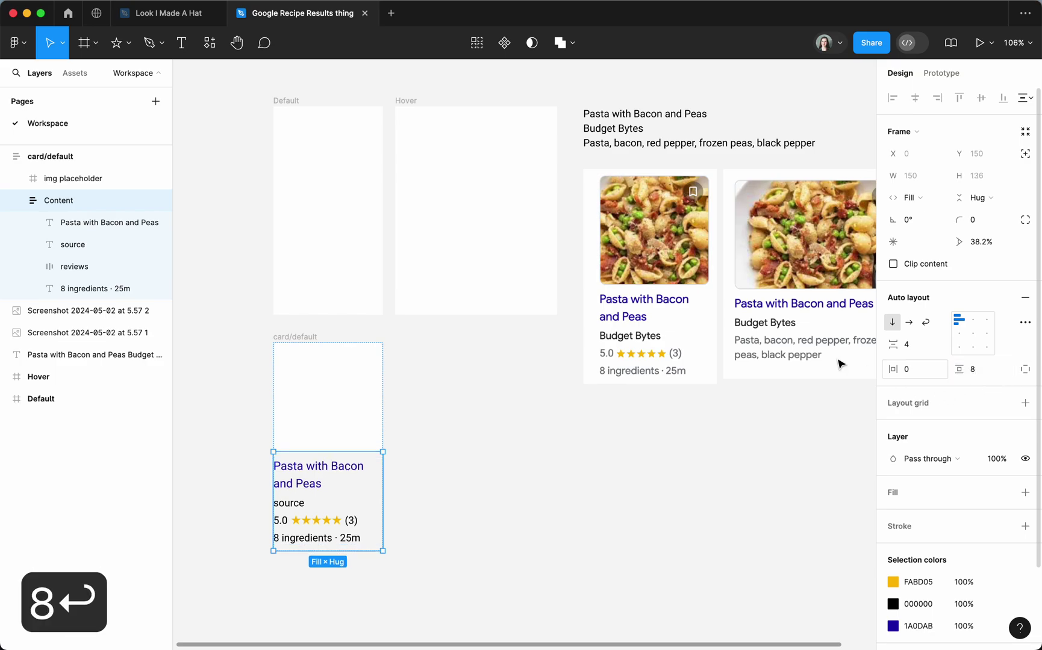
Step: Compare the dimensions of the card/default frame with those of the blank Default frame
click(309, 337)
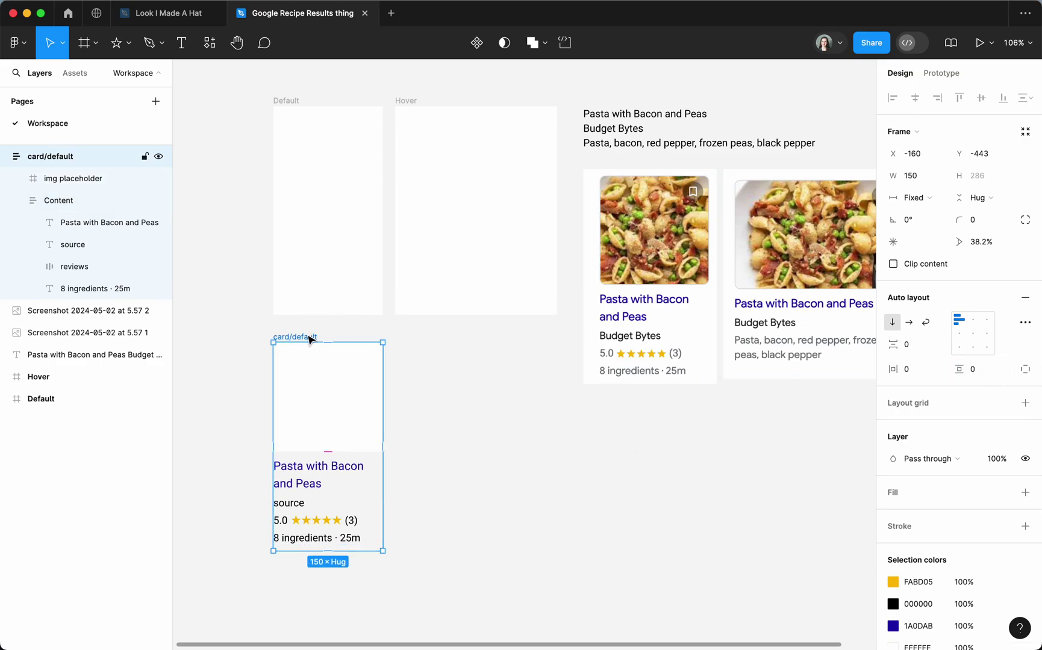
click(279, 105)
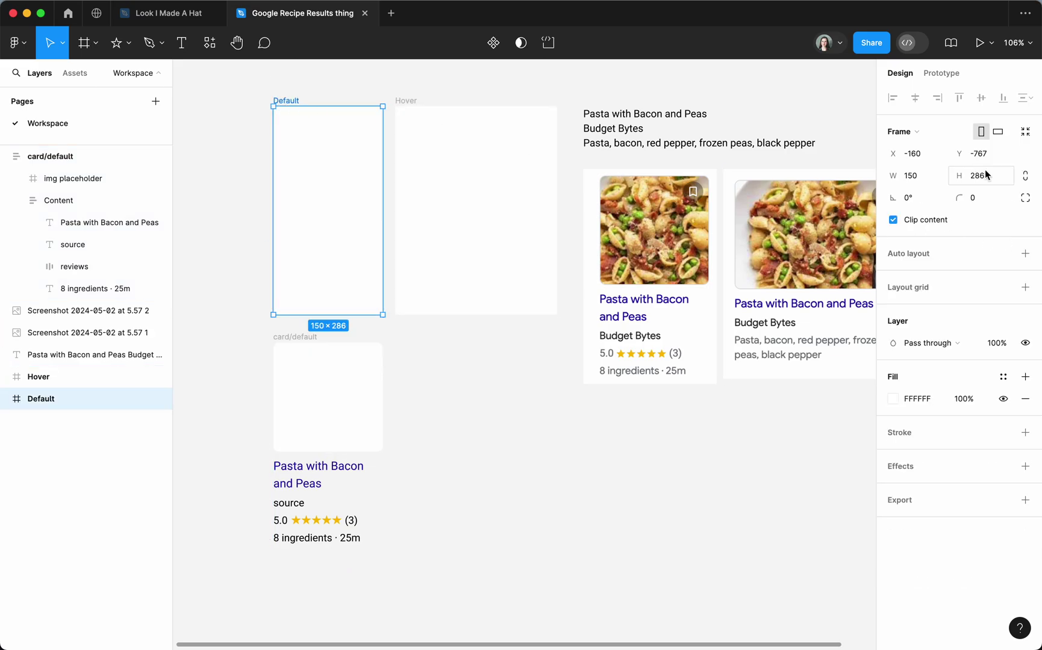
click(310, 342)
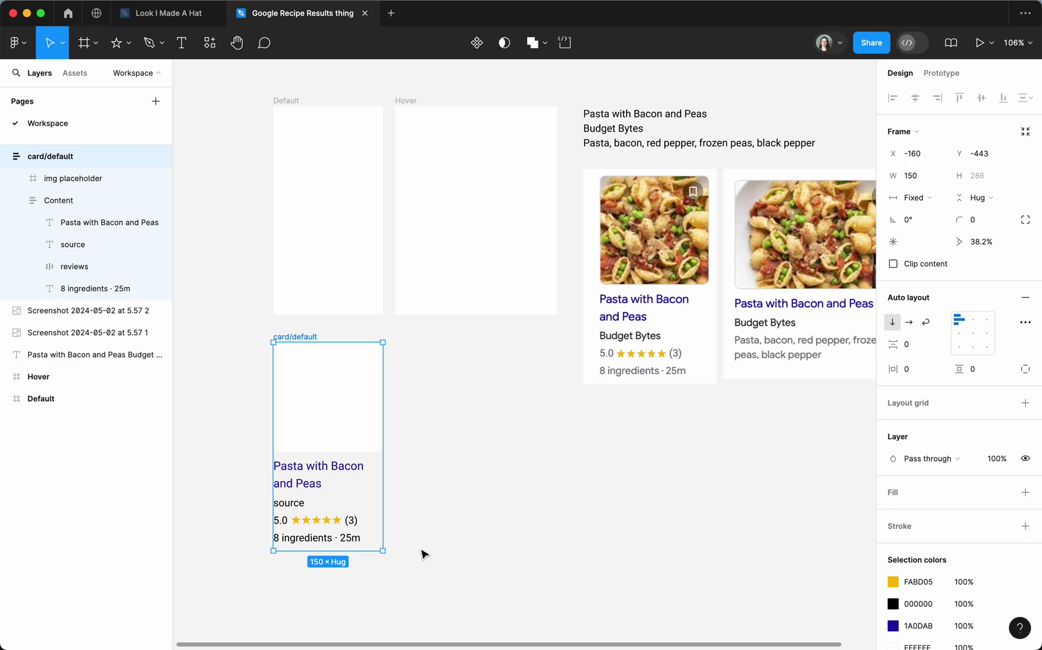
Step: Recolor the reviews and "8 ingredients · 25m" text in card/default to the grey 707579 sampled from the reference card's ingredients line
scroll(423, 554, down, 2)
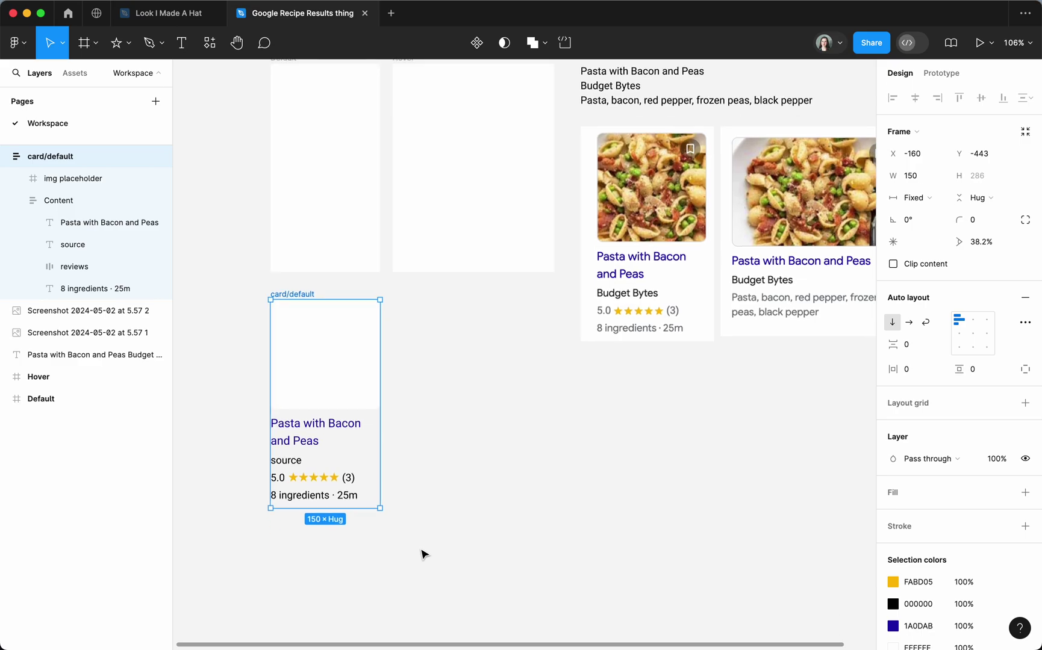
scroll(424, 554, up, 2)
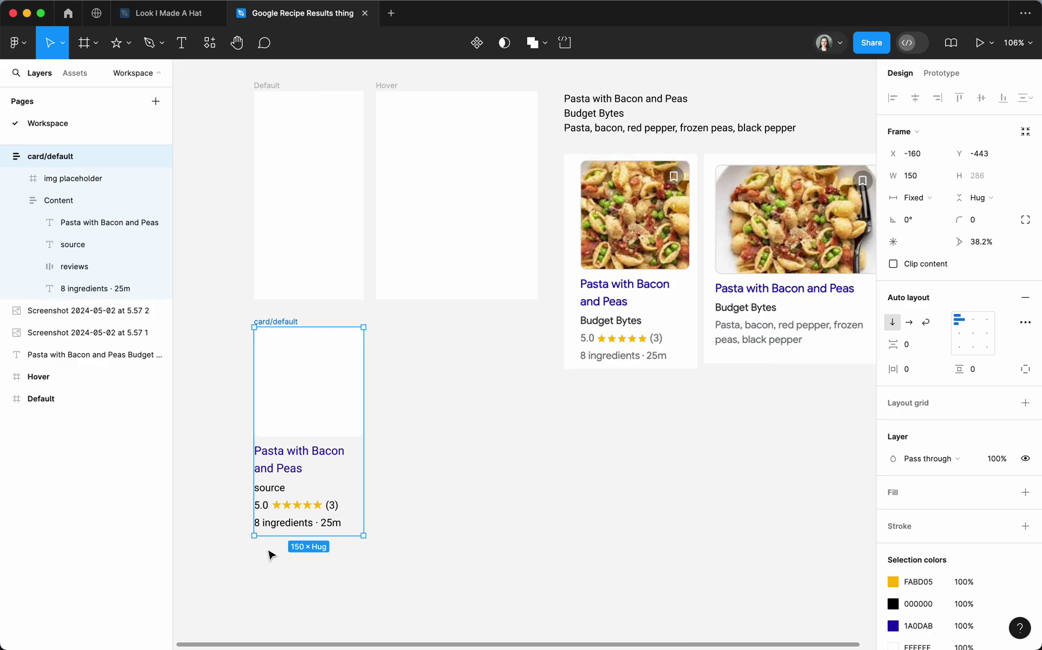
double_click(289, 523)
shift+click(286, 512)
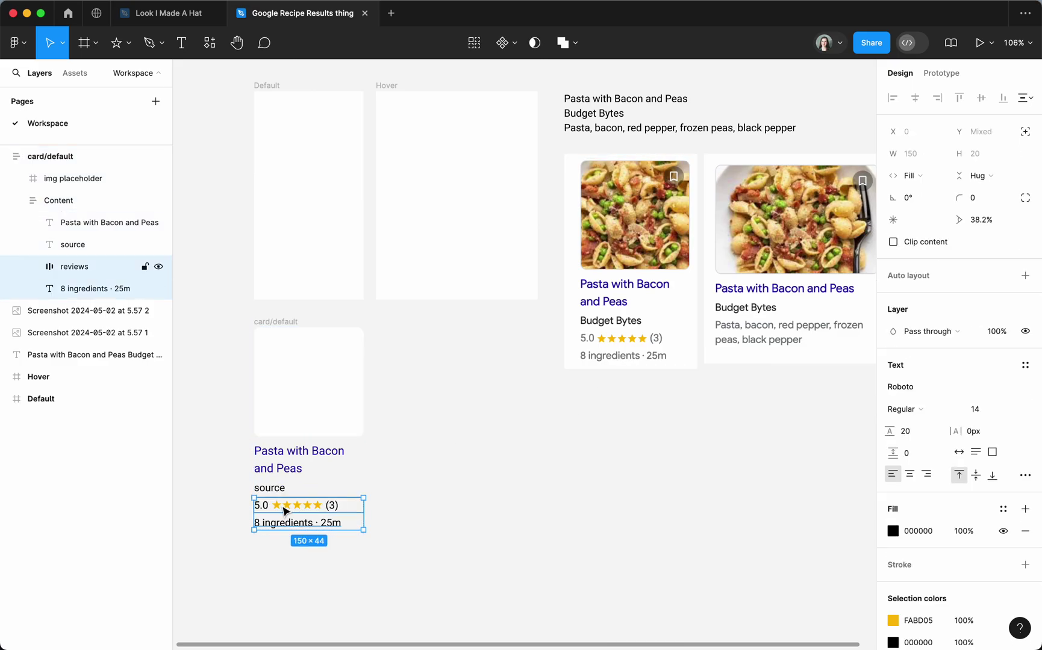
scroll(889, 479, down, 3)
click(893, 536)
scroll(646, 372, up, 5)
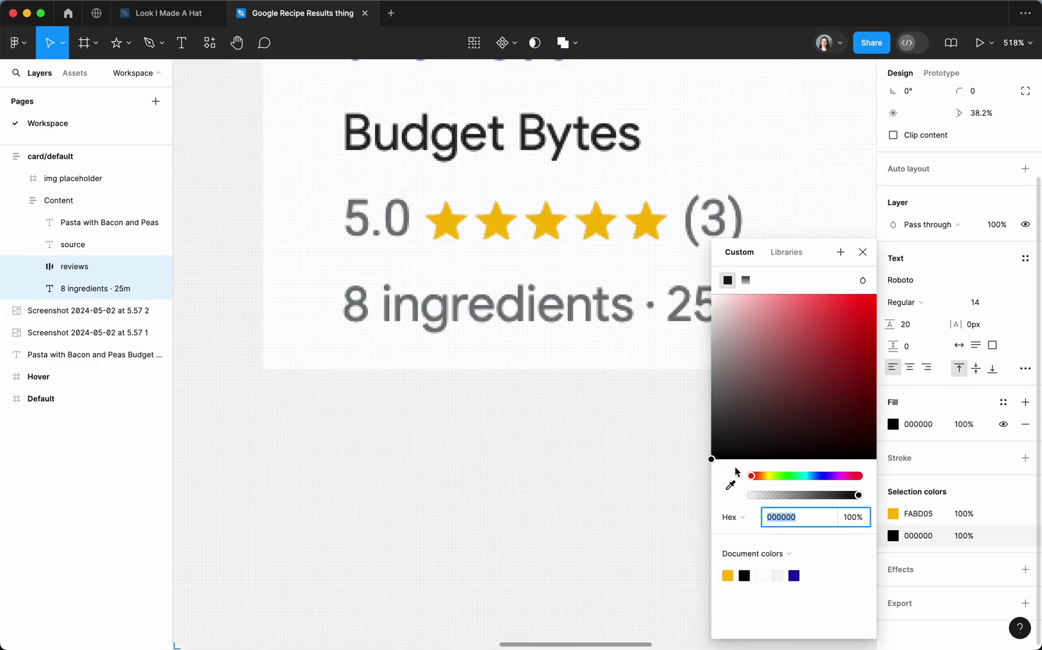
click(725, 479)
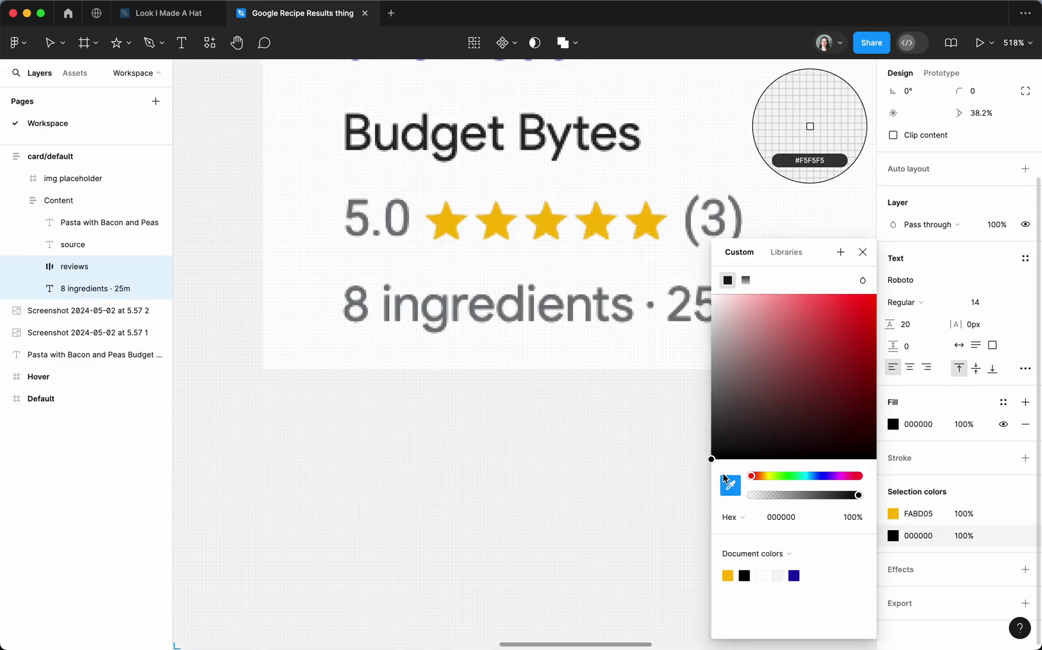
click(571, 314)
scroll(571, 314, down, 5)
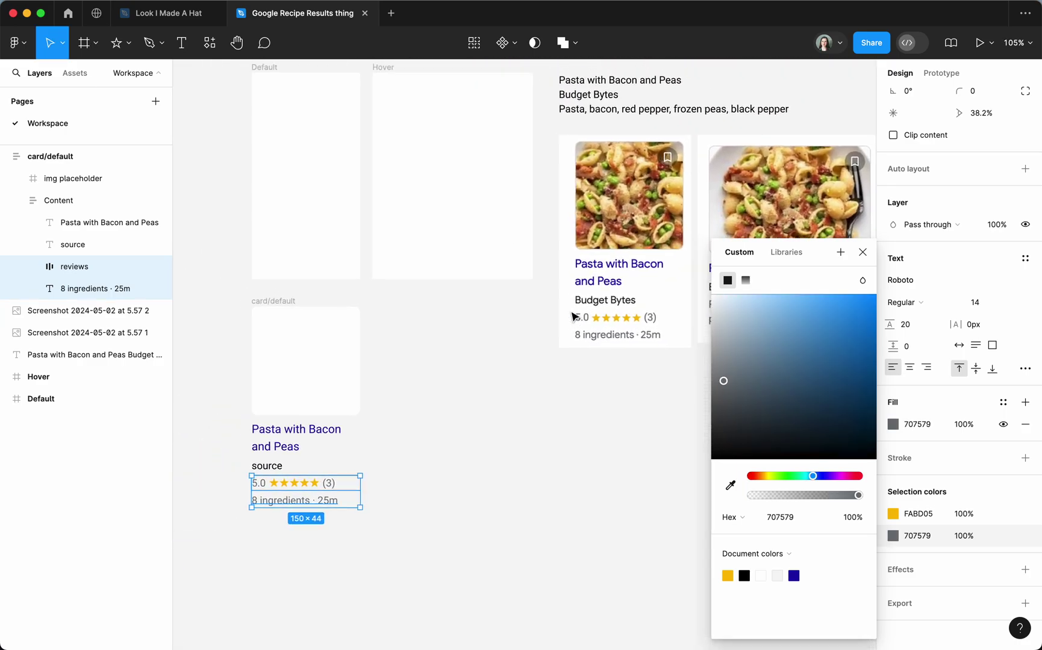
Step: Set the source text's fill in card/default to 202124, sampled from the reference's "Budget Bytes" text
click(279, 473)
click(894, 455)
click(731, 485)
scroll(654, 298, up, 5)
scroll(654, 297, up, 3)
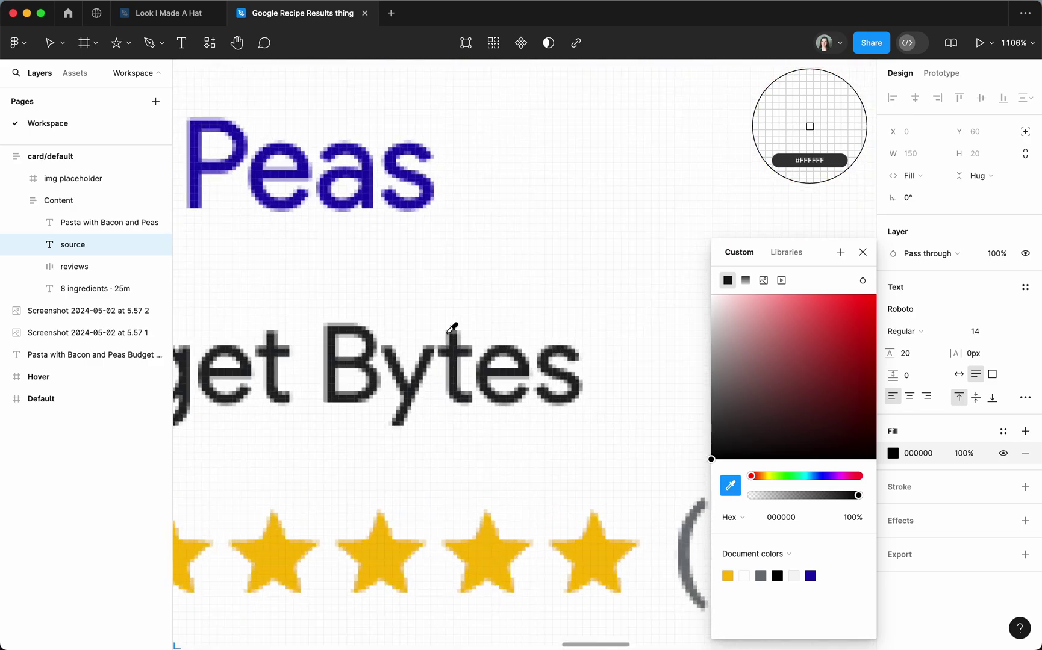
click(332, 370)
scroll(331, 369, down, 10)
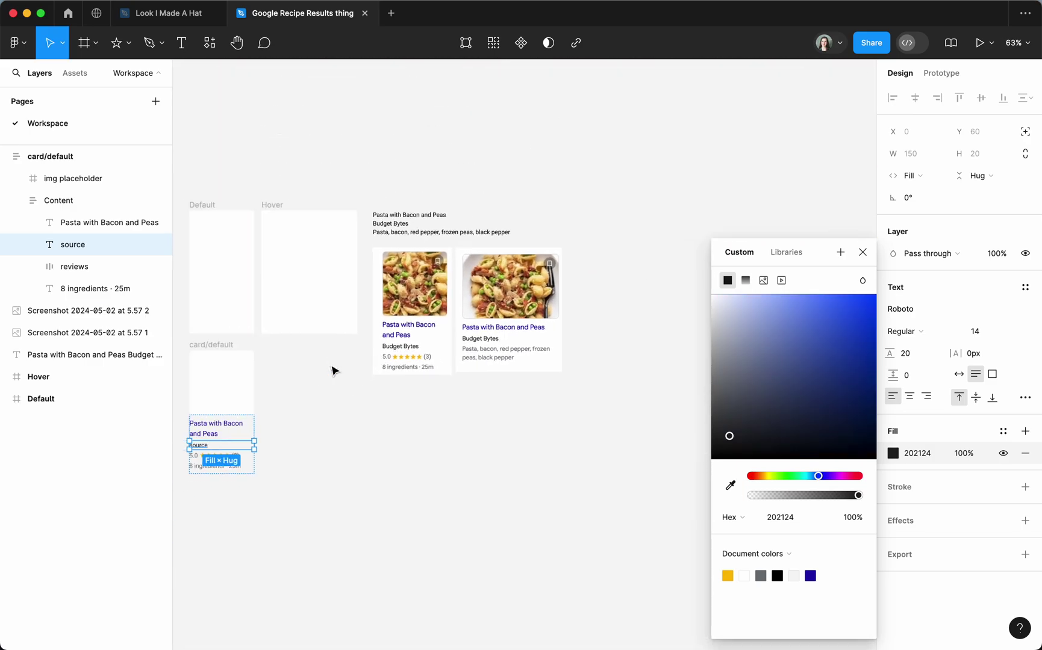
scroll(332, 369, up, 4)
scroll(332, 369, right, 3)
scroll(331, 369, down, 2)
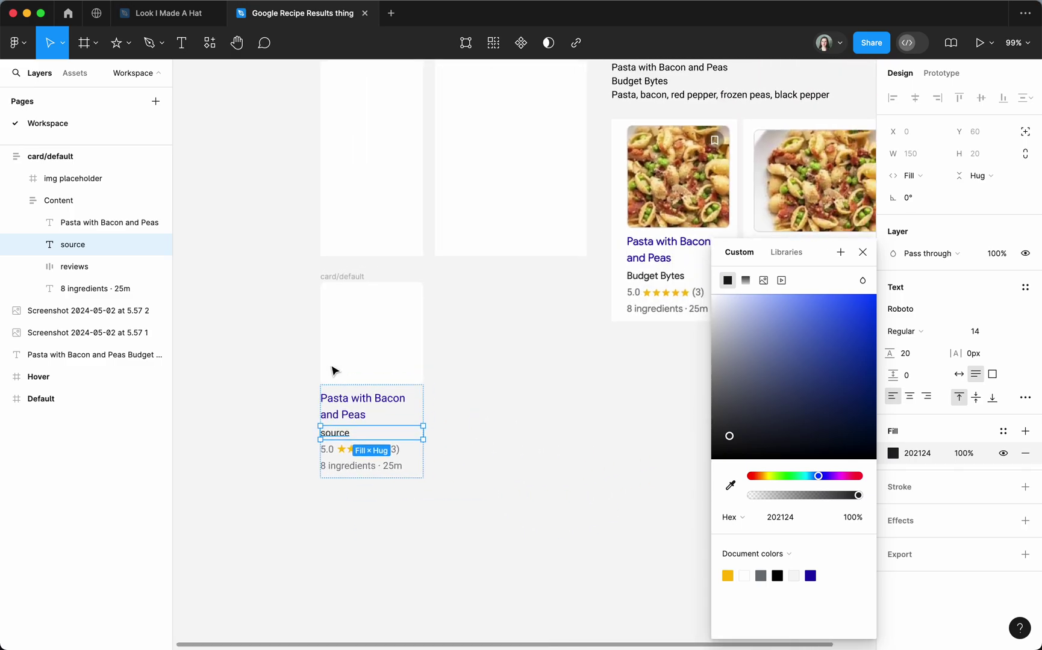
Step: Add a 1-pixel inside stroke to the img placeholder frame in color DADCE0, sampled from the reference image's border
scroll(658, 157, up, 8)
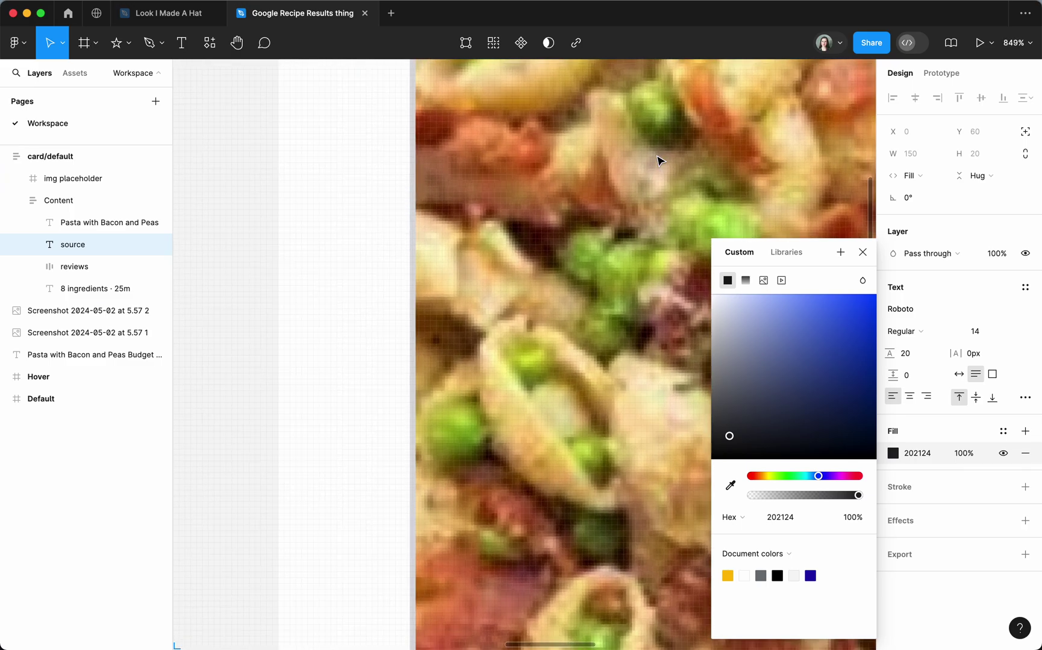
scroll(406, 261, down, 5)
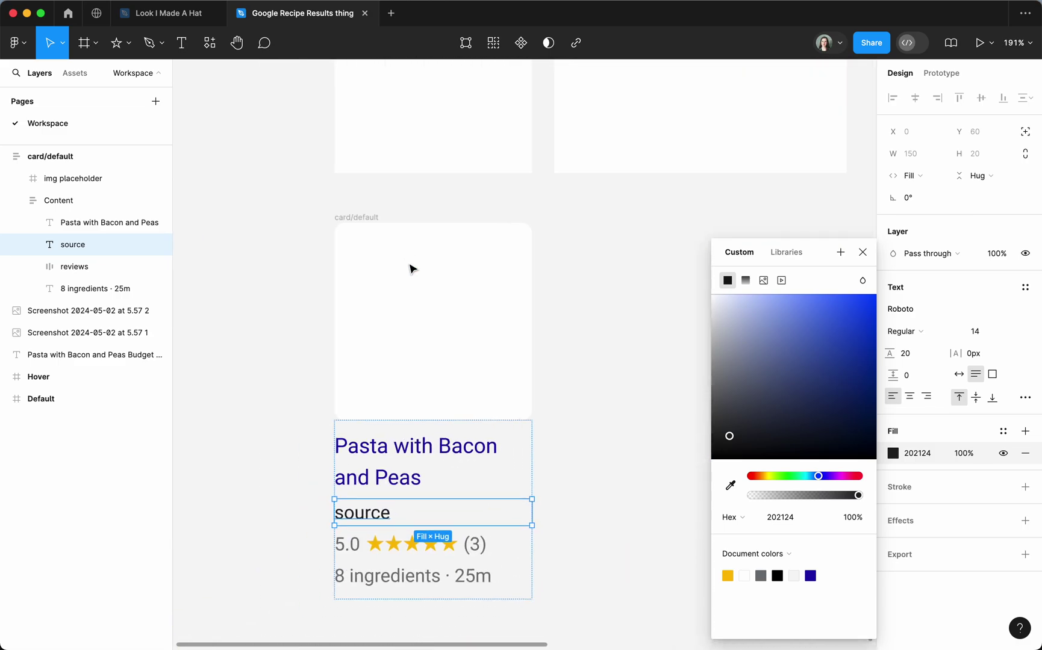
click(410, 268)
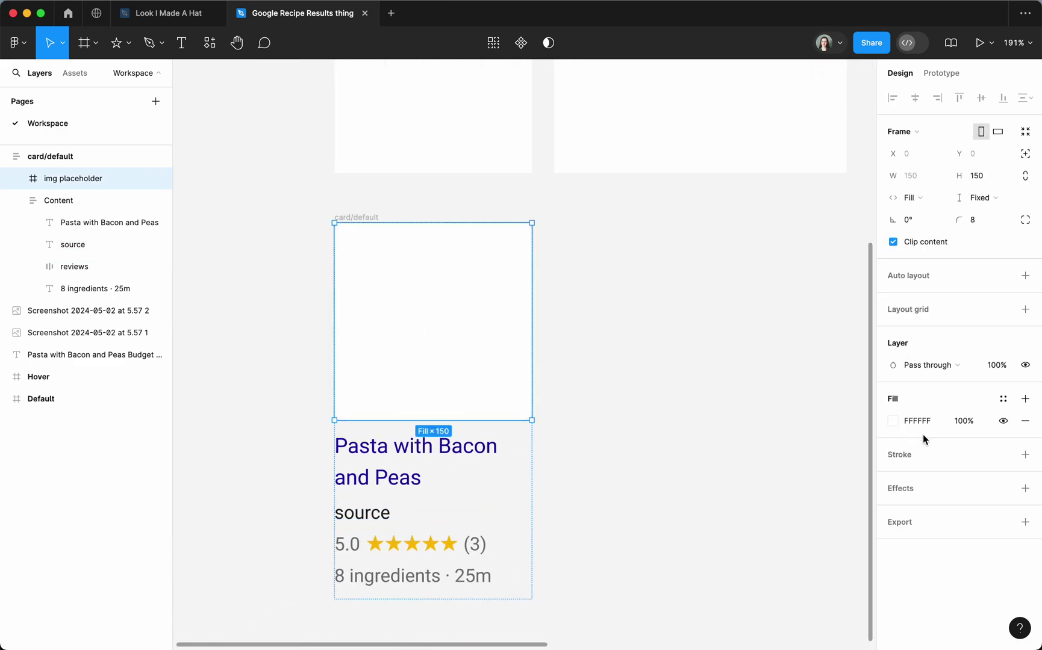
click(1024, 456)
click(893, 477)
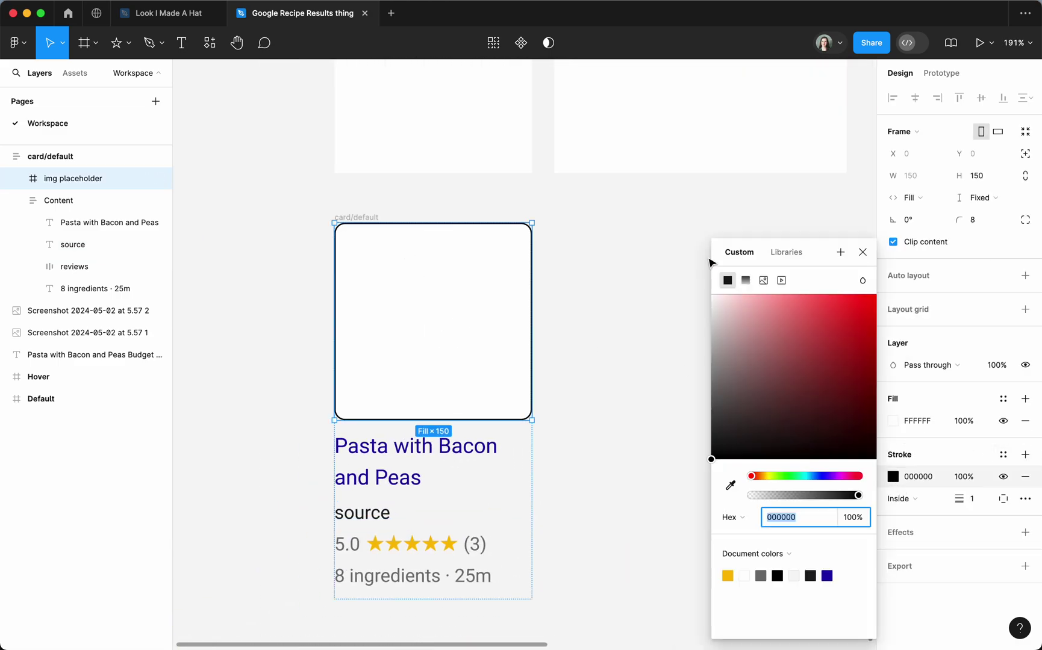
scroll(713, 253, up, 5)
scroll(712, 253, right, 5)
scroll(712, 238, up, 8)
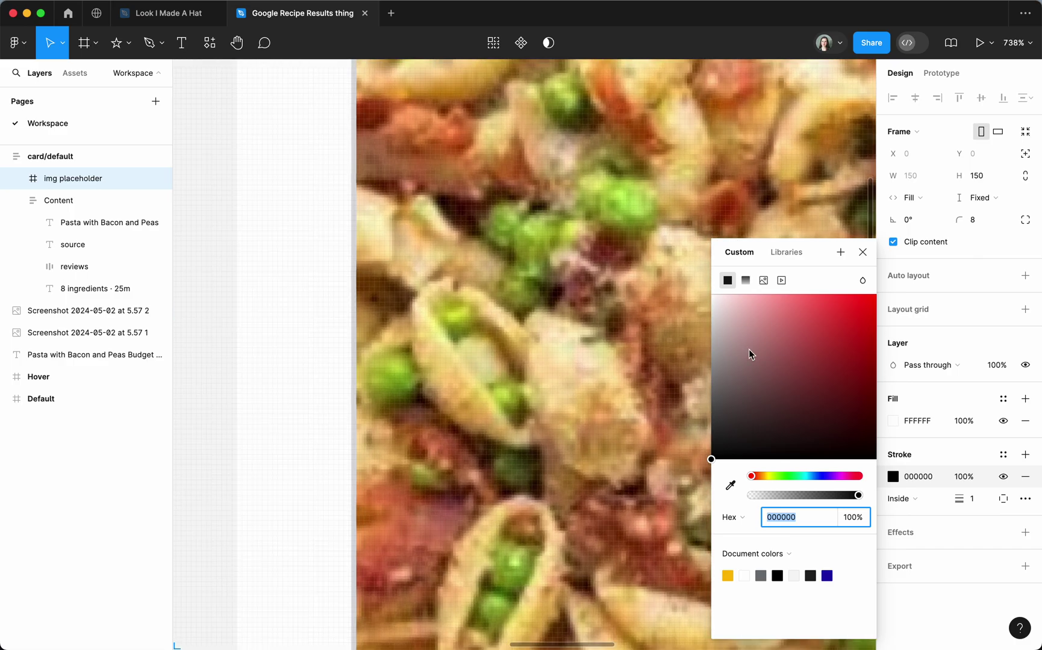
click(722, 480)
scroll(451, 446, down, 5)
click(354, 392)
scroll(354, 392, down, 3)
scroll(354, 393, left, 5)
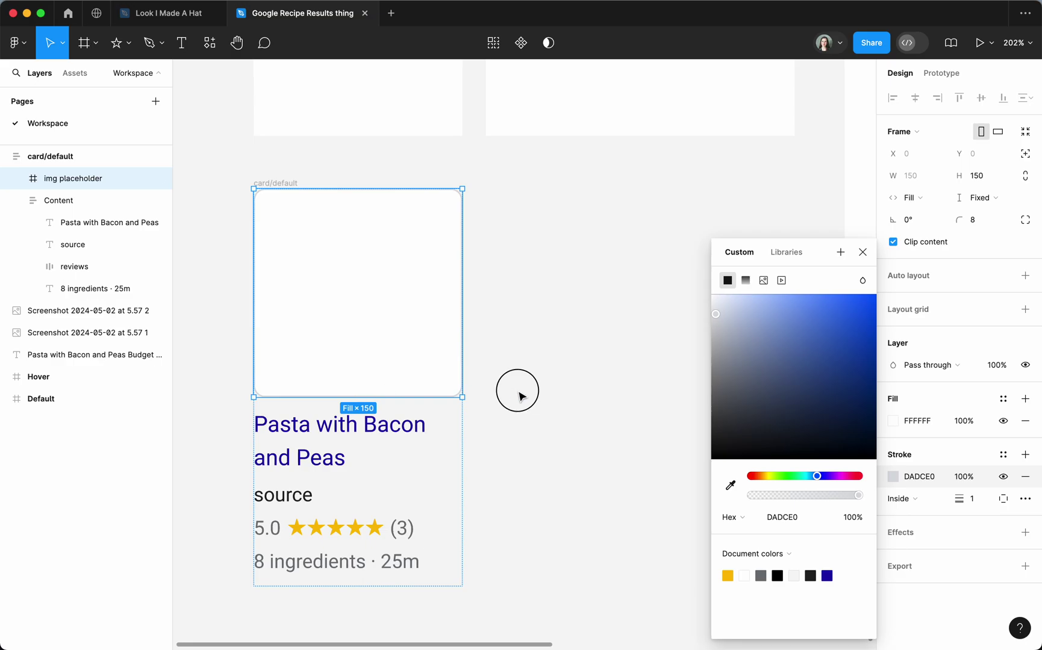
click(519, 395)
scroll(518, 395, down, 3)
scroll(519, 395, right, 4)
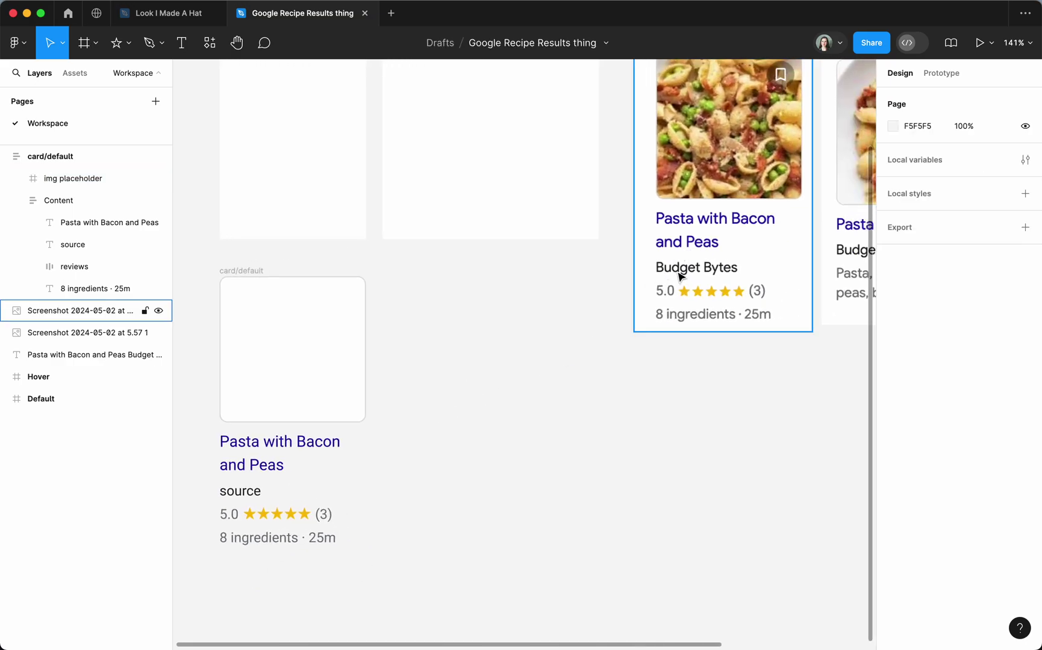
click(256, 495)
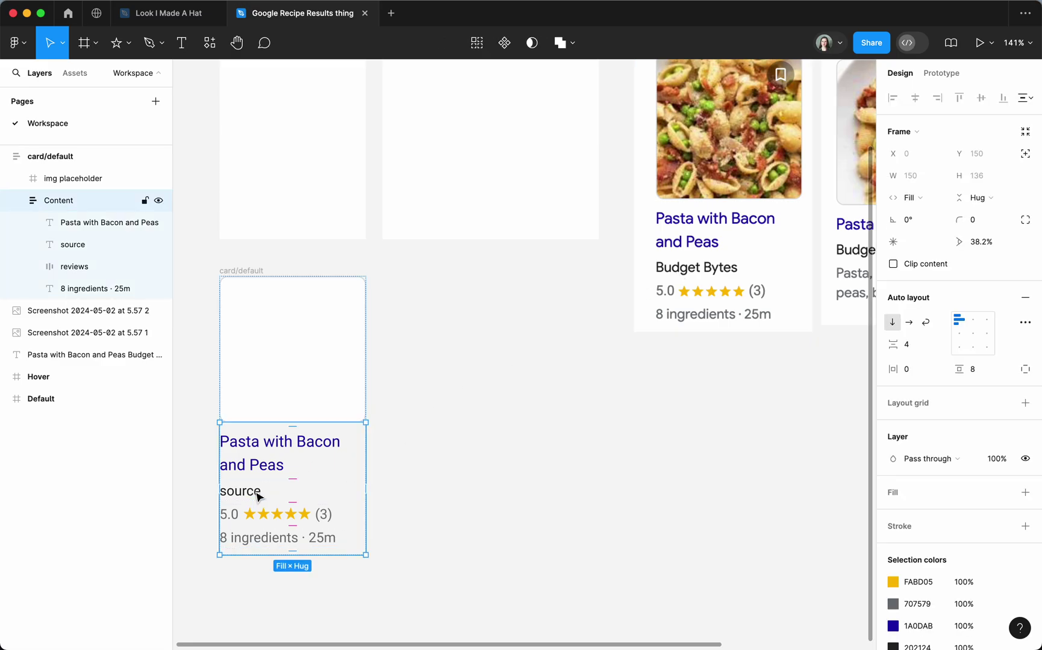
click(406, 451)
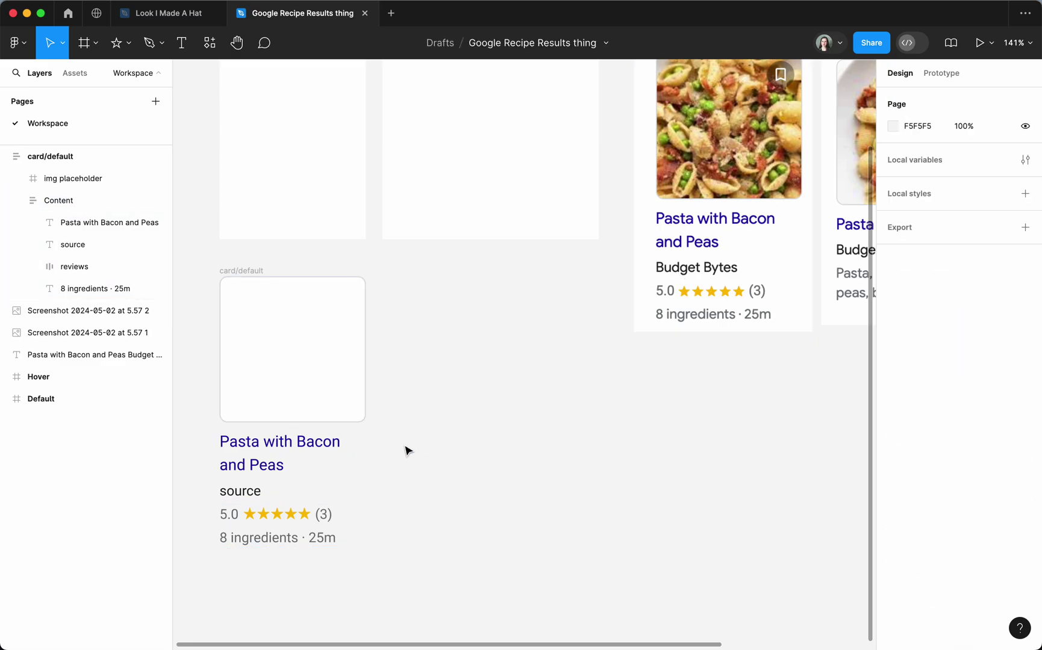
Step: Duplicate the card/default frame beside the original, beneath the blank Hover frame, and rename the copy card/hover
click(234, 273)
drag(234, 272, 397, 272)
double_click(421, 272)
click(411, 271)
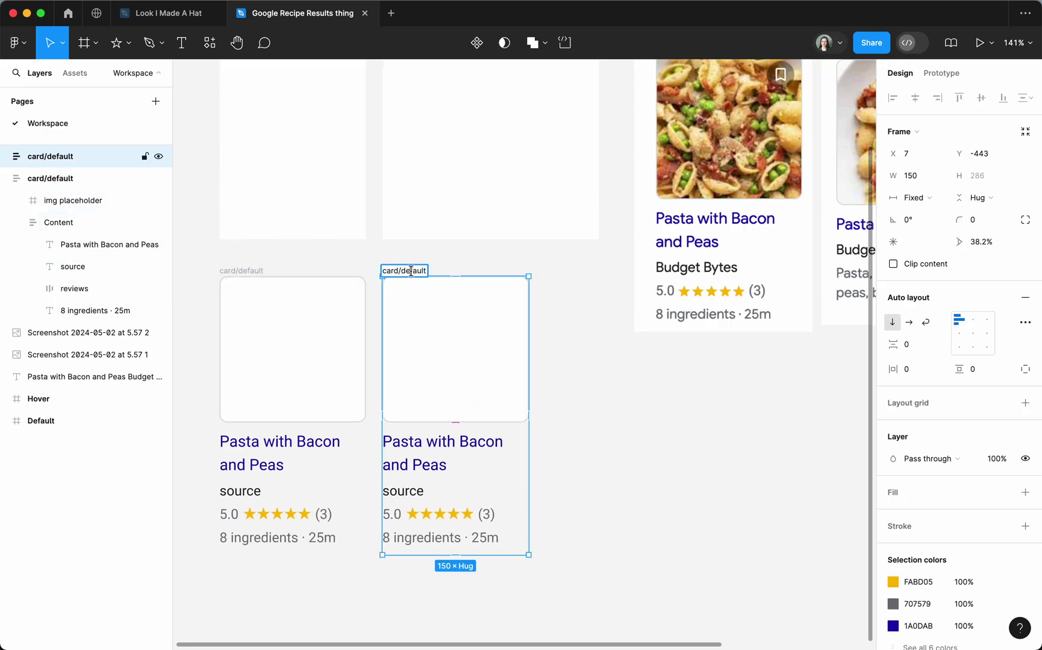
double_click(410, 271)
text(hover)
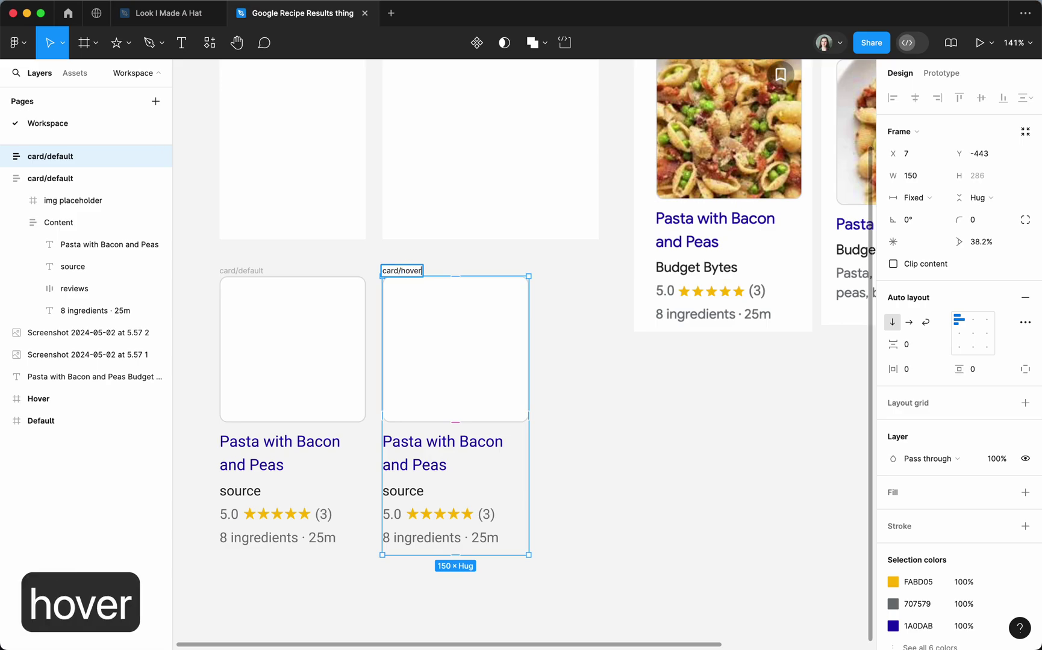
click(564, 288)
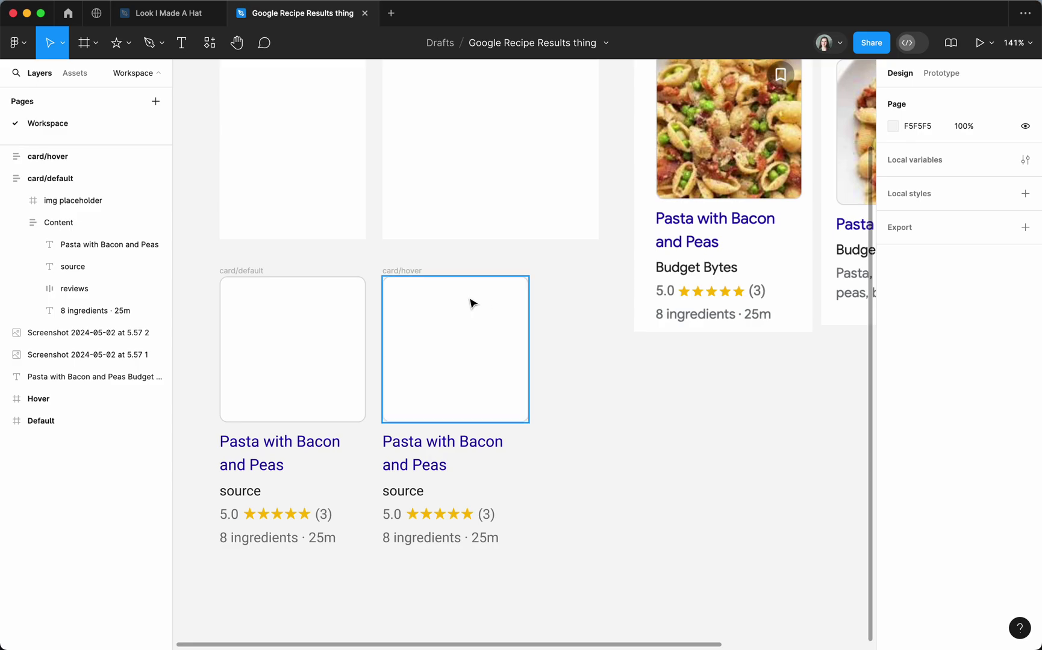
Step: Set the card/hover frame's width to 222
click(392, 279)
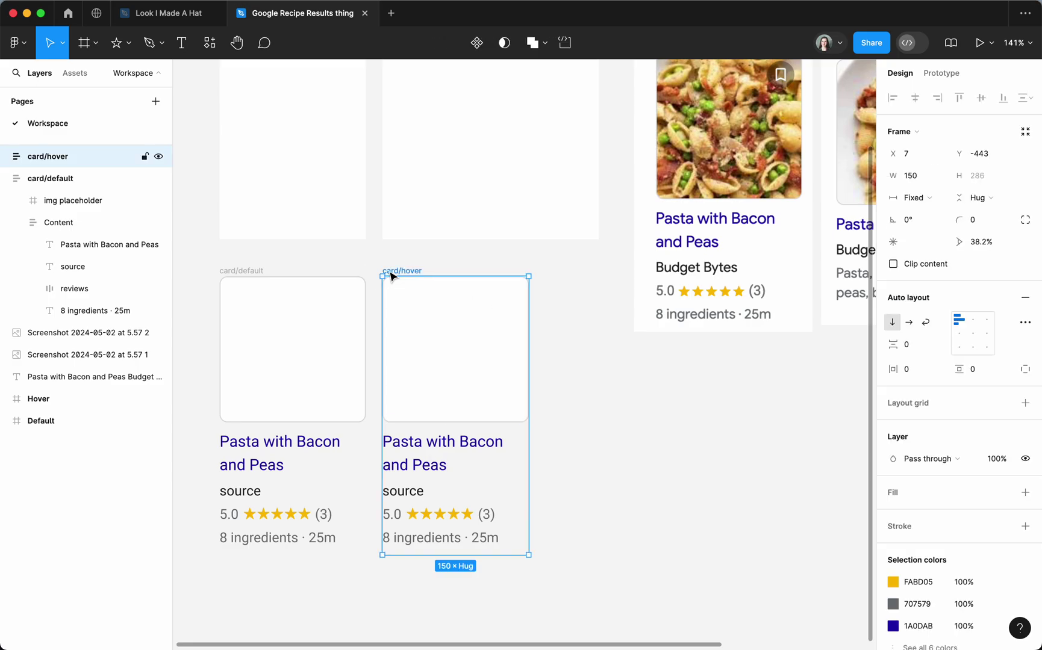
click(923, 176)
text(222)
key(Tab)
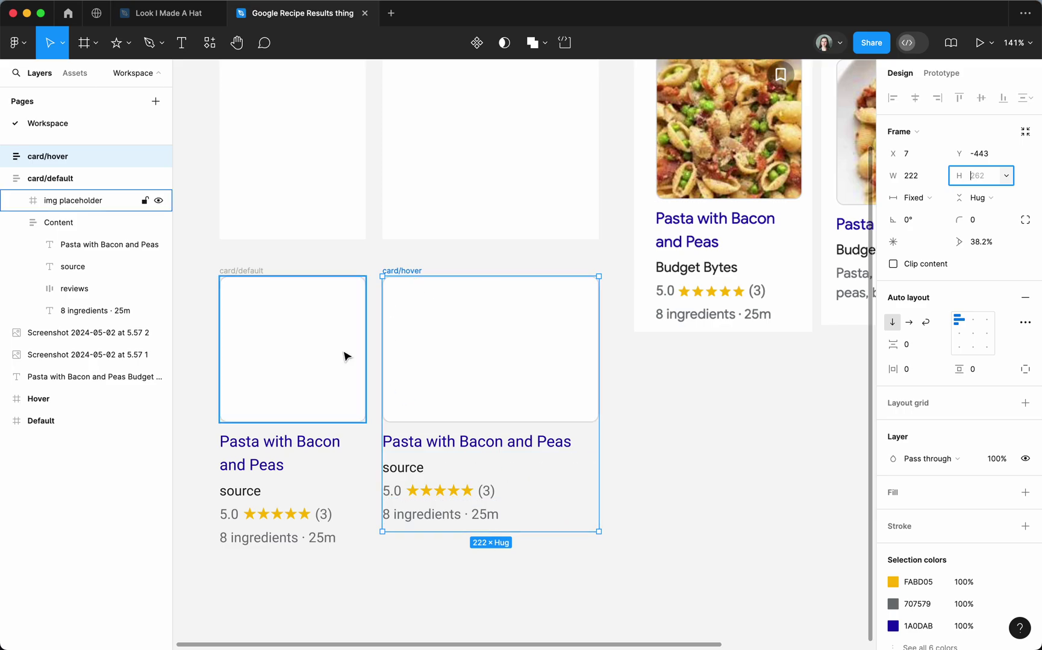
Step: Change the card/default frame's vertical resizing to a fixed height
click(246, 273)
click(989, 198)
click(988, 179)
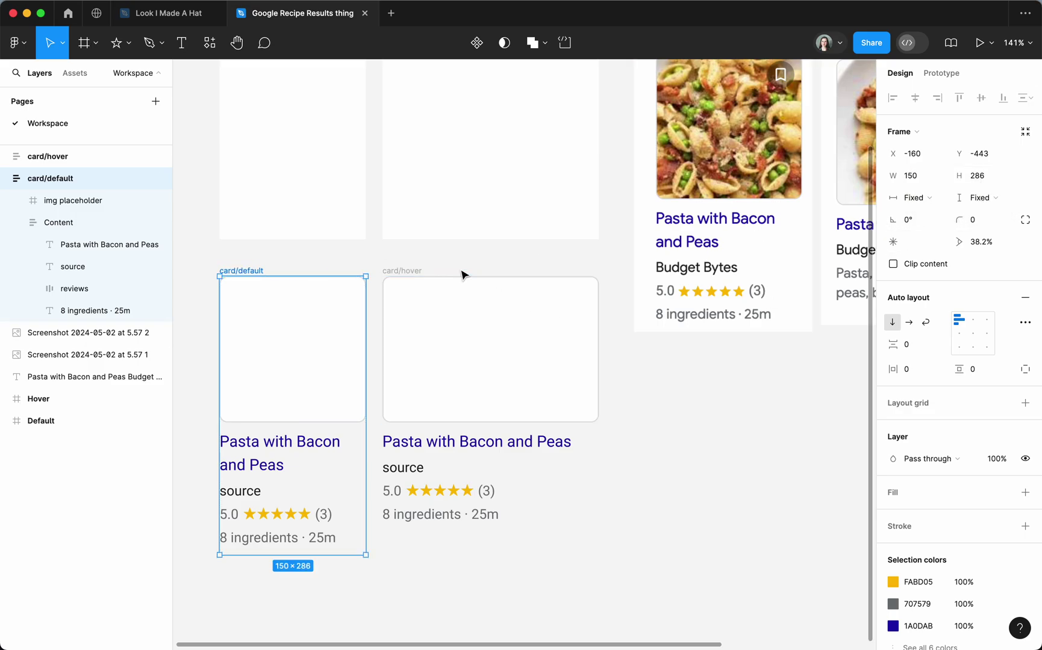
Step: Switch the card/hover frame to a fixed height and set it to 286
click(411, 272)
click(1004, 199)
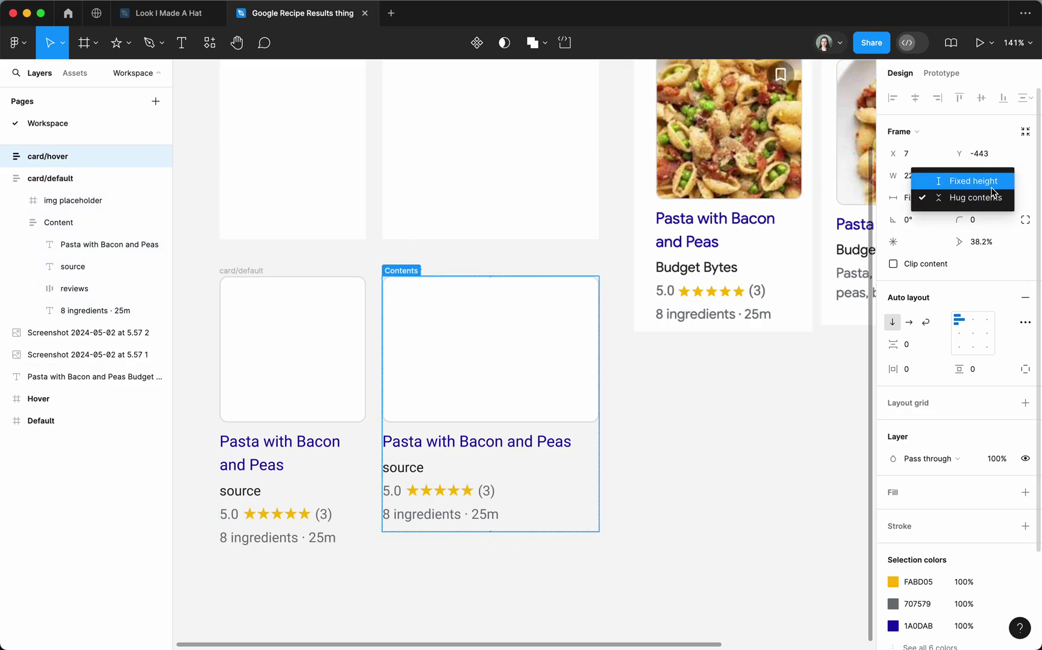
click(989, 181)
click(977, 176)
text(286)
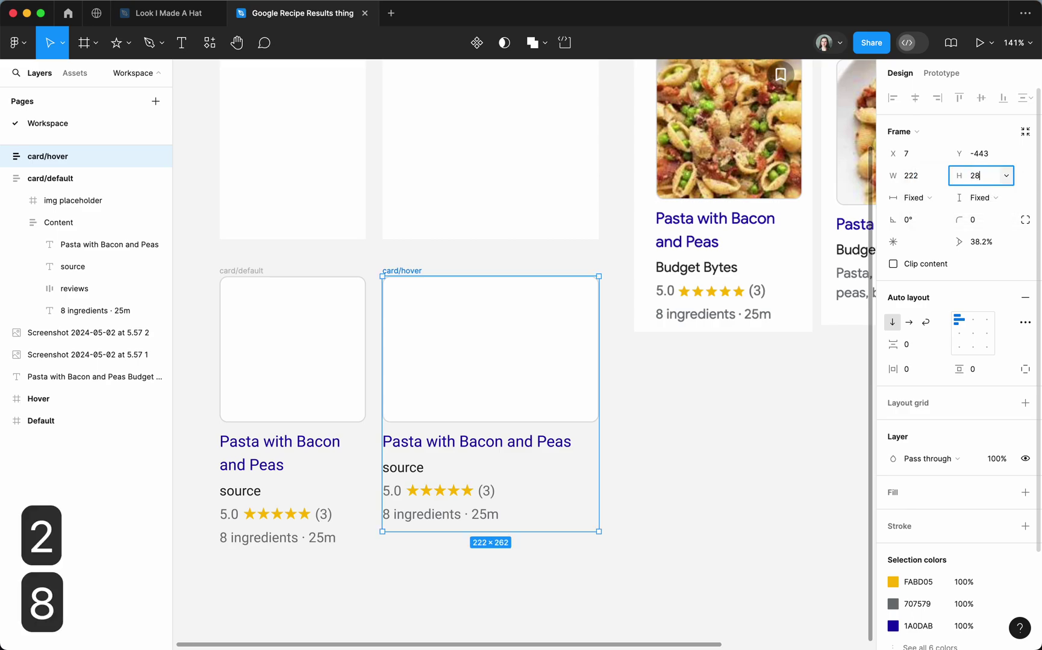
key(Return)
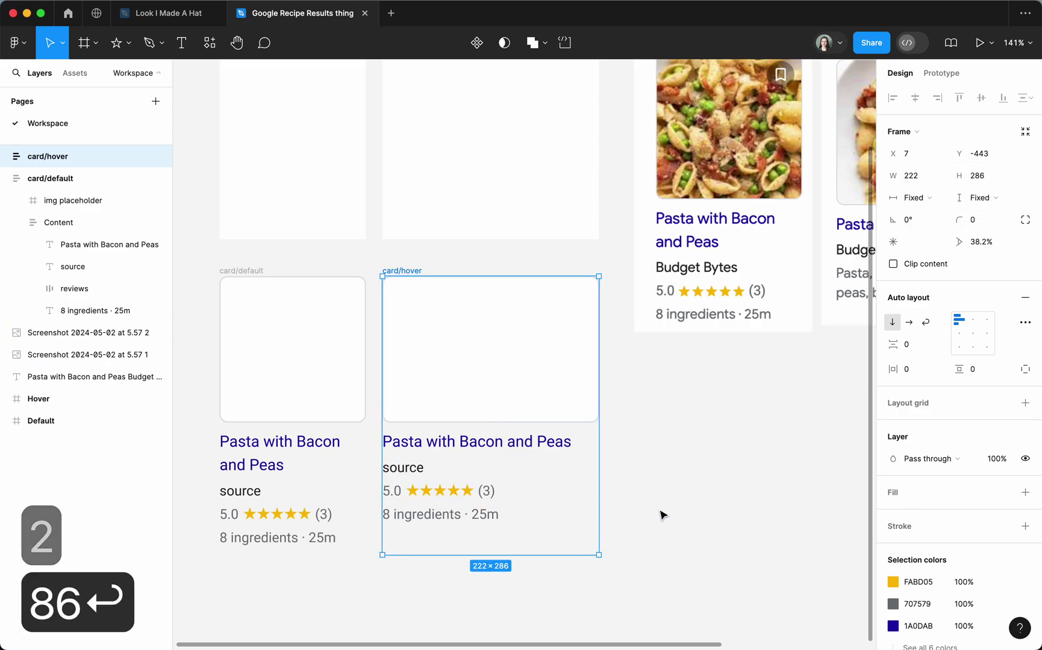
Step: Copy the line "Pasta, bacon, red pepper, frozen peas, black pepper" from the text block above the reference screenshots
scroll(663, 515, down, 5)
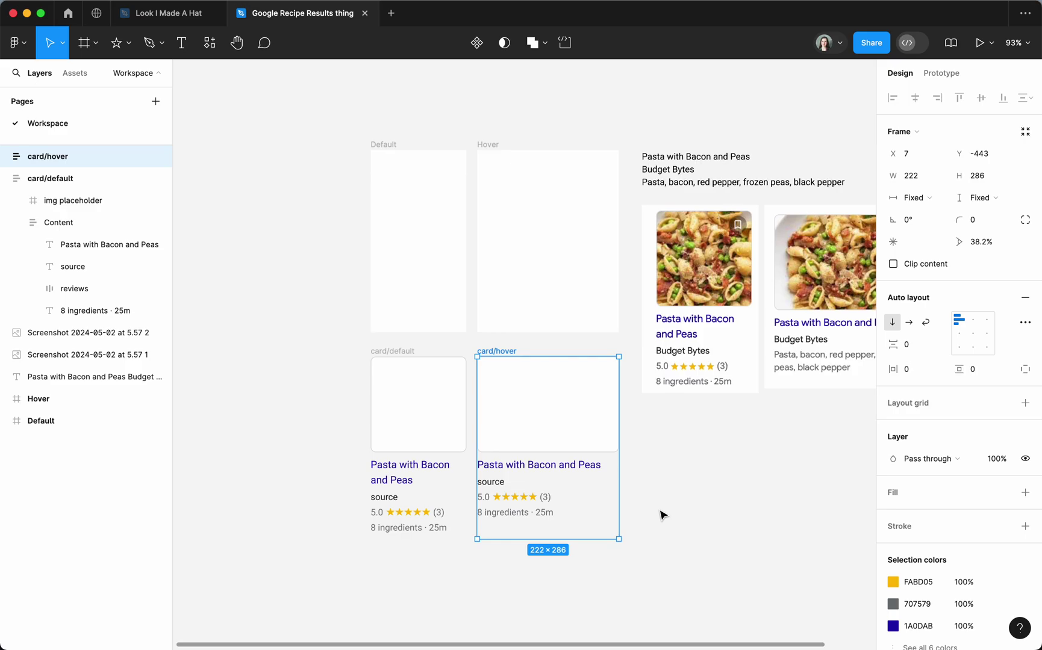
scroll(662, 515, right, 2)
scroll(662, 515, up, 1)
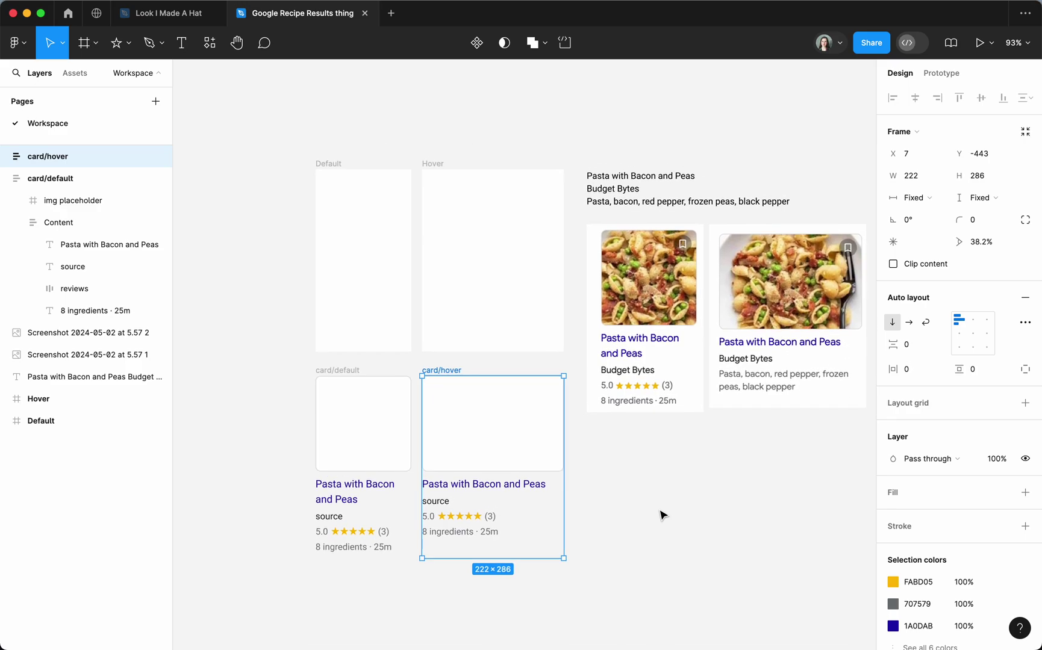
scroll(662, 516, right, 1)
scroll(662, 516, down, 1)
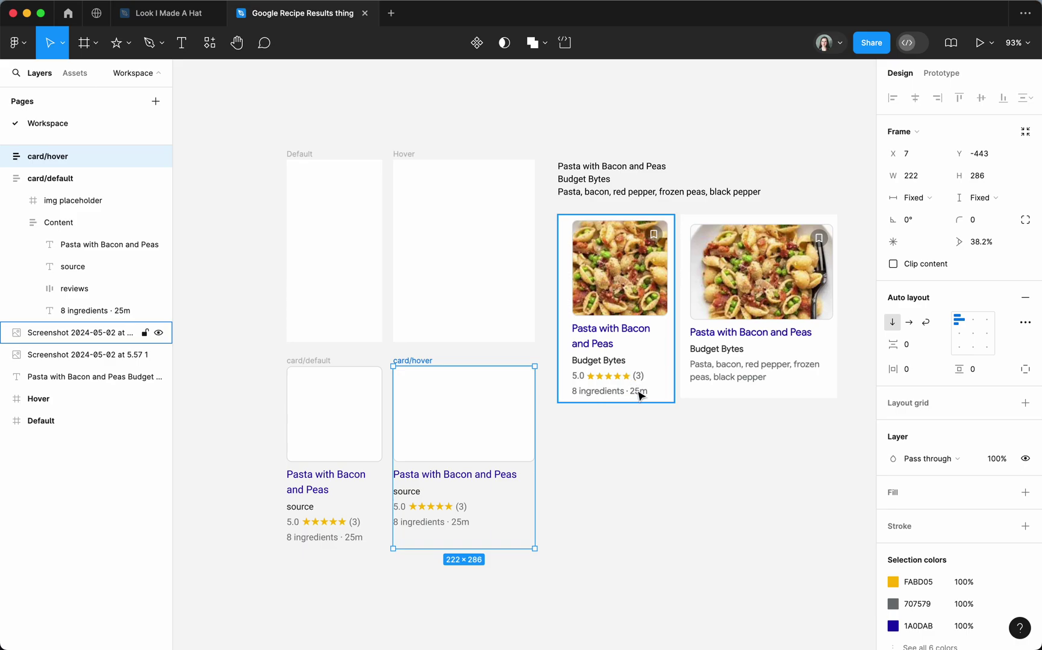
double_click(743, 193)
click(757, 192)
drag(759, 192, 559, 197)
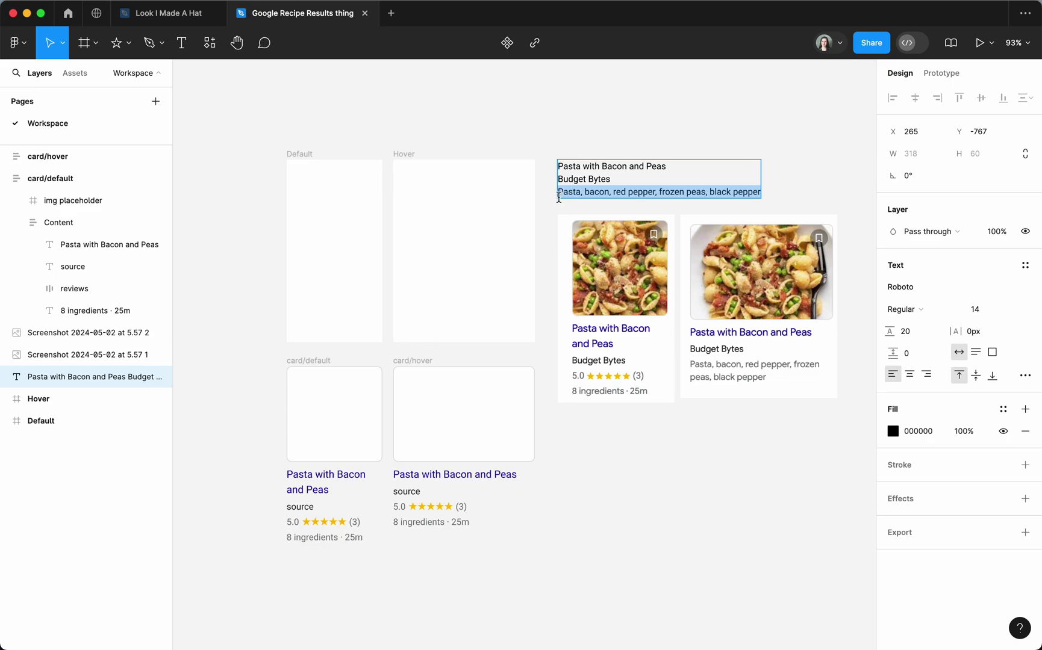
key(super+c)
key(super+c)
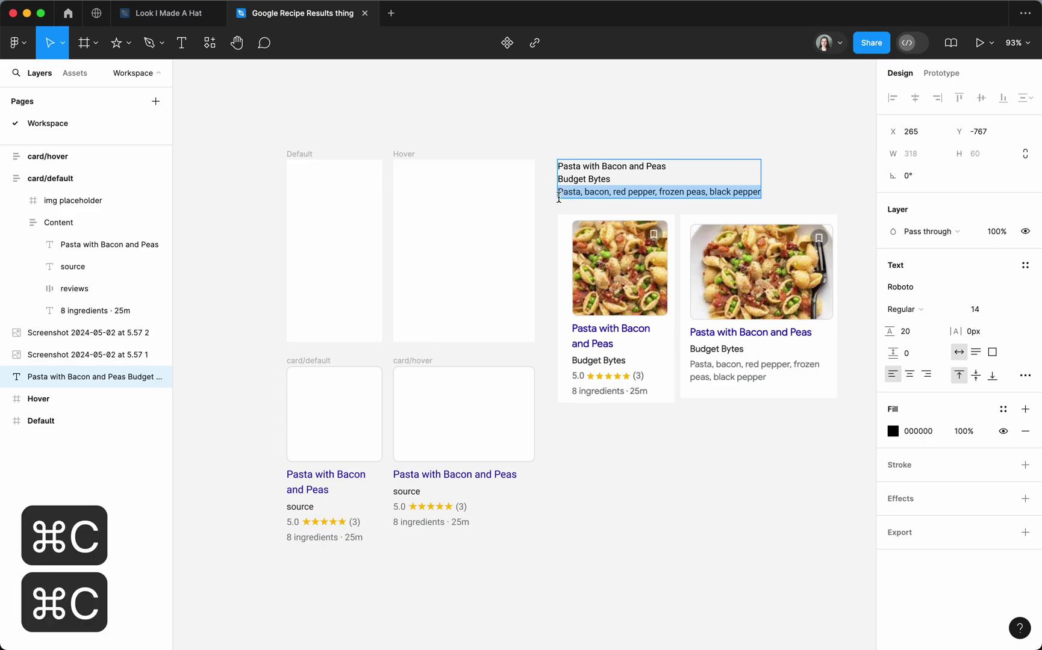
Step: Replace the "8 ingredients · 25m" text in card/hover with the copied ingredient list, keeping the existing grey text style
click(413, 521)
double_click(414, 521)
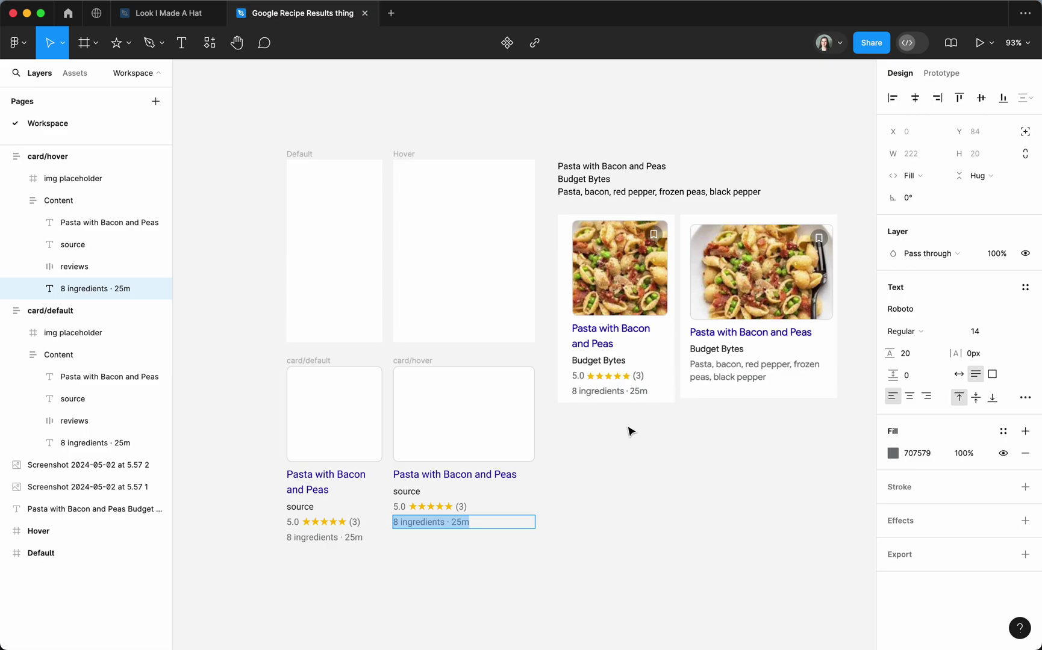
key(super+v)
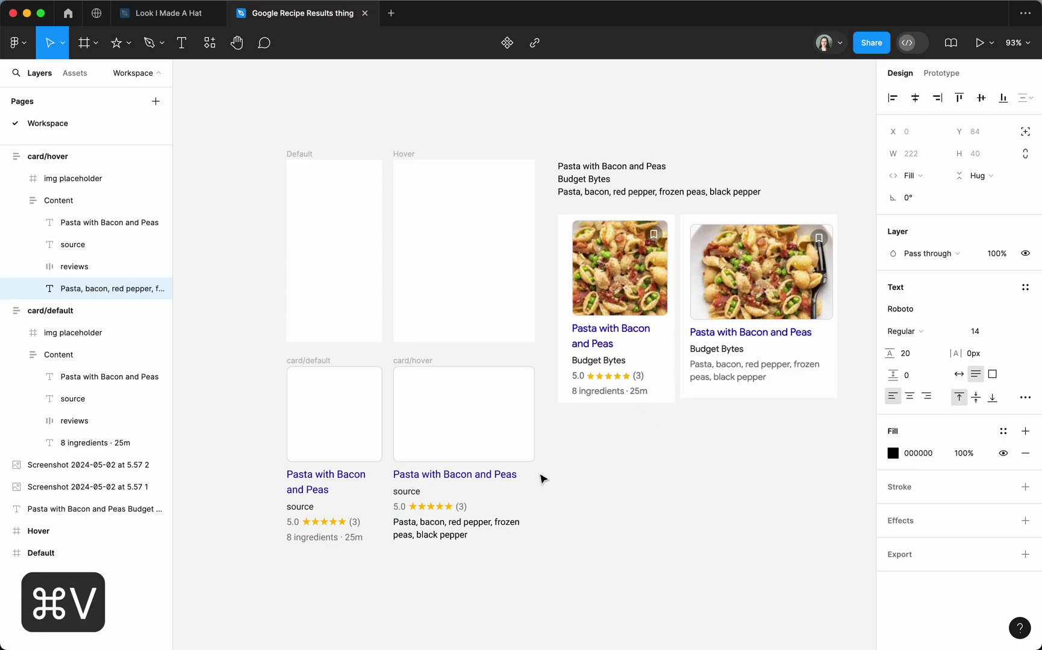
key(super+z)
key(super+shift+v)
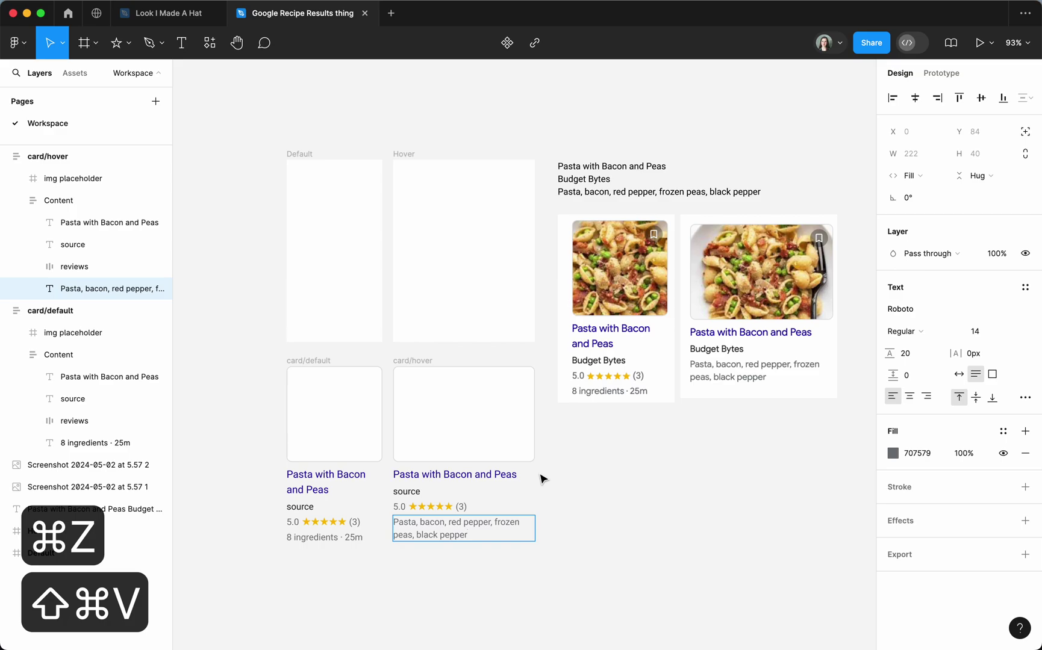
Step: Delete the star-rating reviews row from the card/hover frame
key(Escape)
click(476, 511)
key(BackSpace)
click(611, 503)
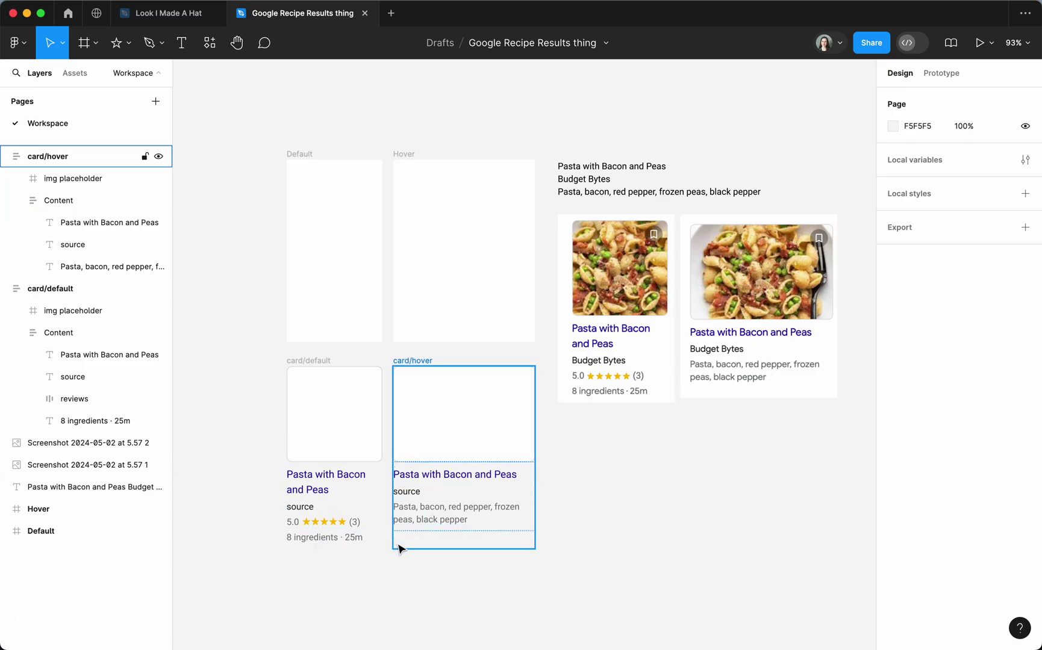
Step: Combine the card/default and card/hover frames into one component set and list its variants in the layer tree
drag(269, 359, 551, 582)
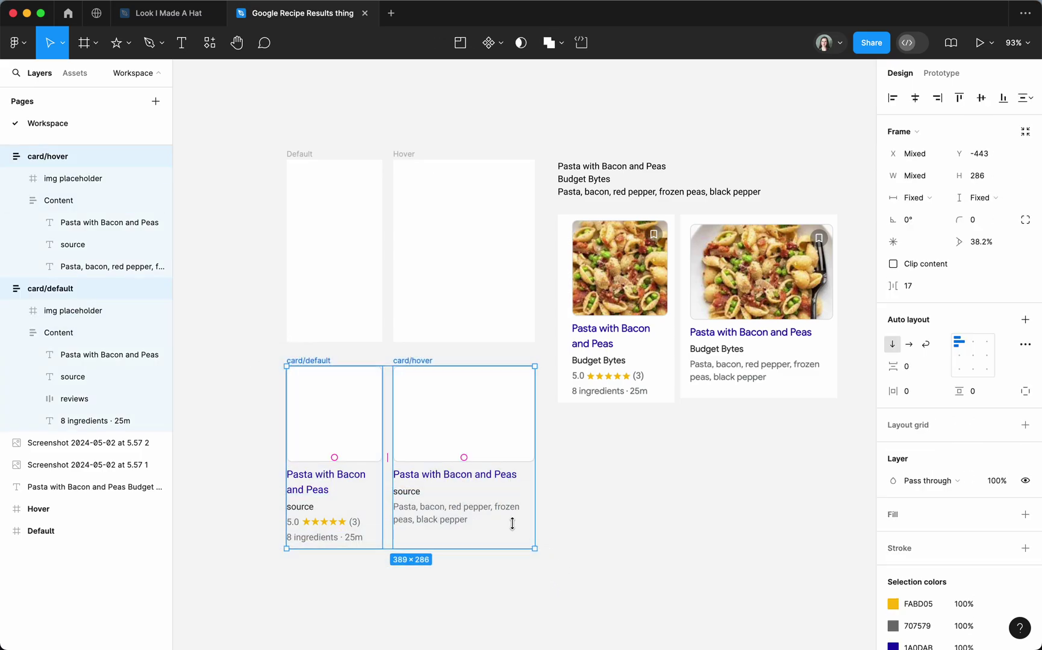
click(502, 42)
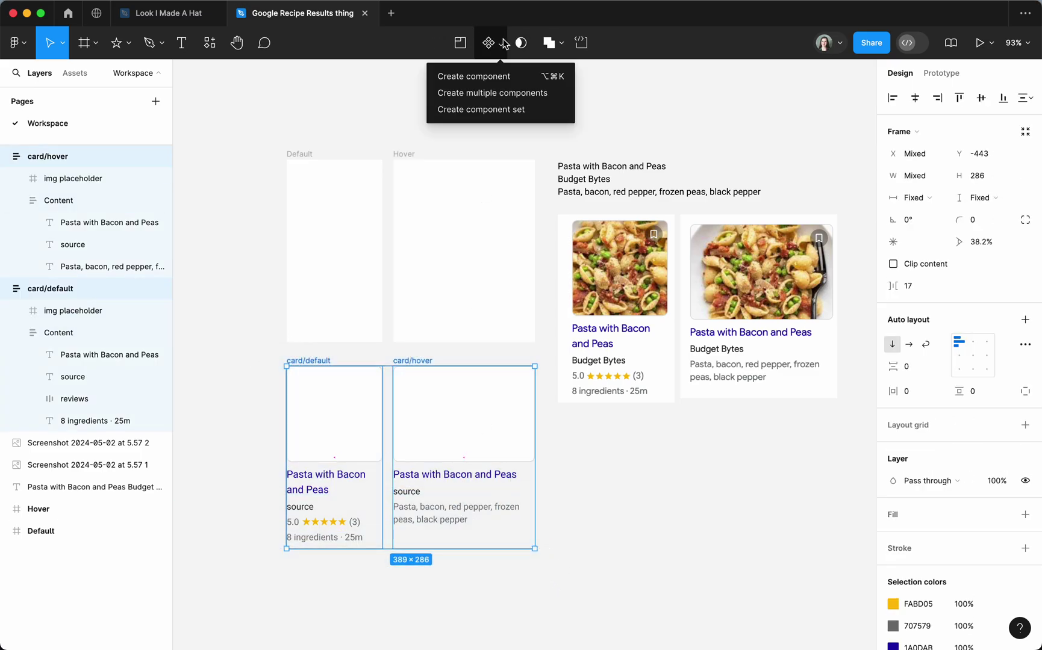
click(472, 110)
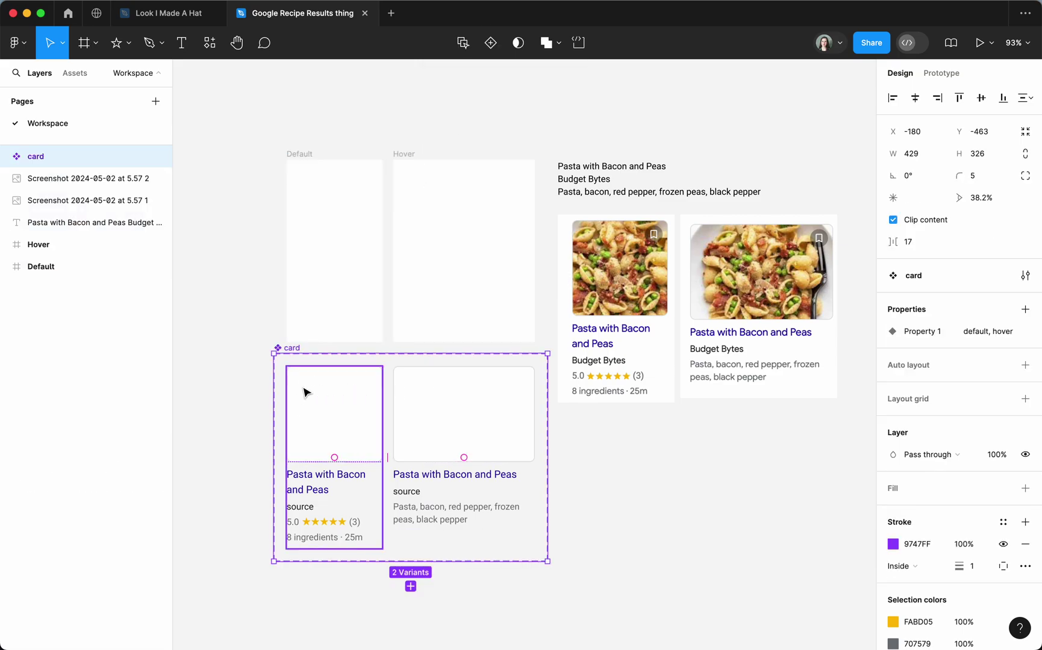
click(6, 158)
click(15, 179)
click(15, 201)
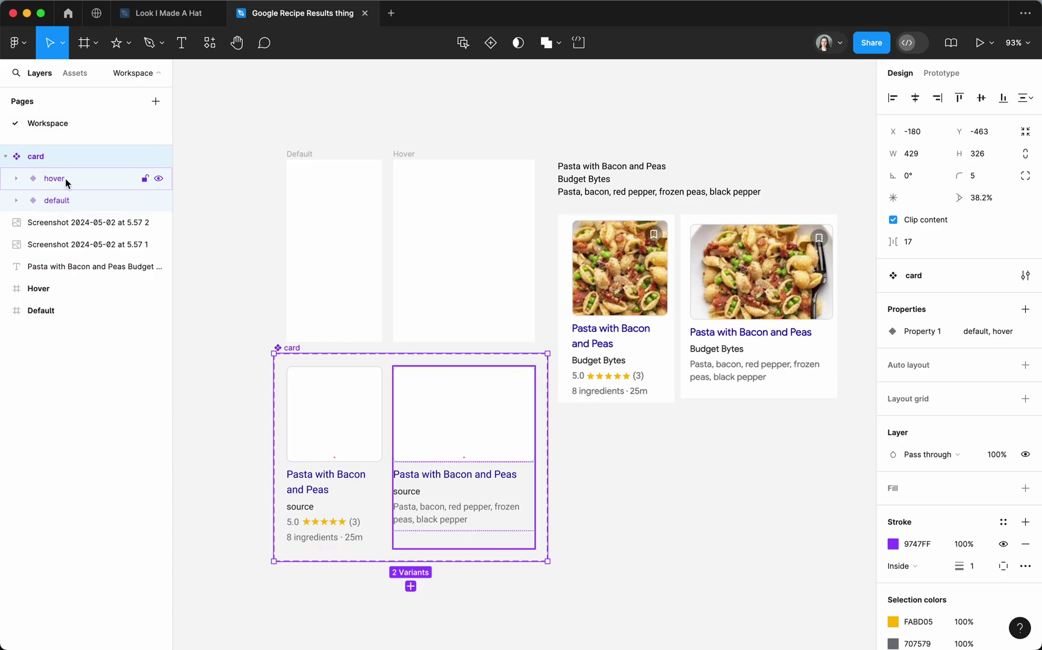
Step: Rename the component set's variant property to "state"
double_click(922, 332)
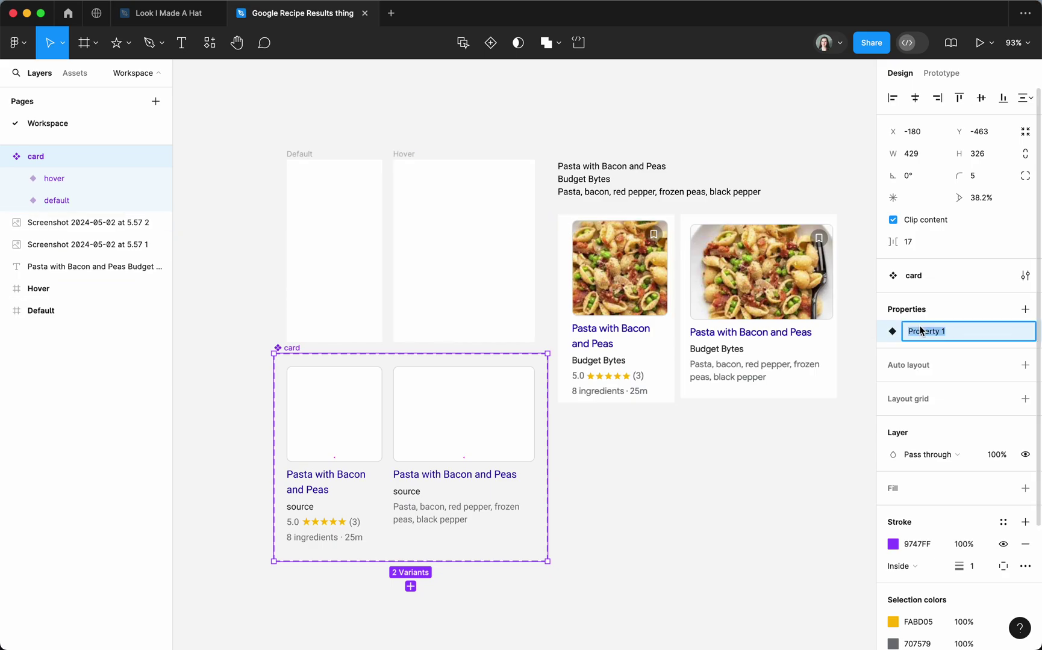
text(states)
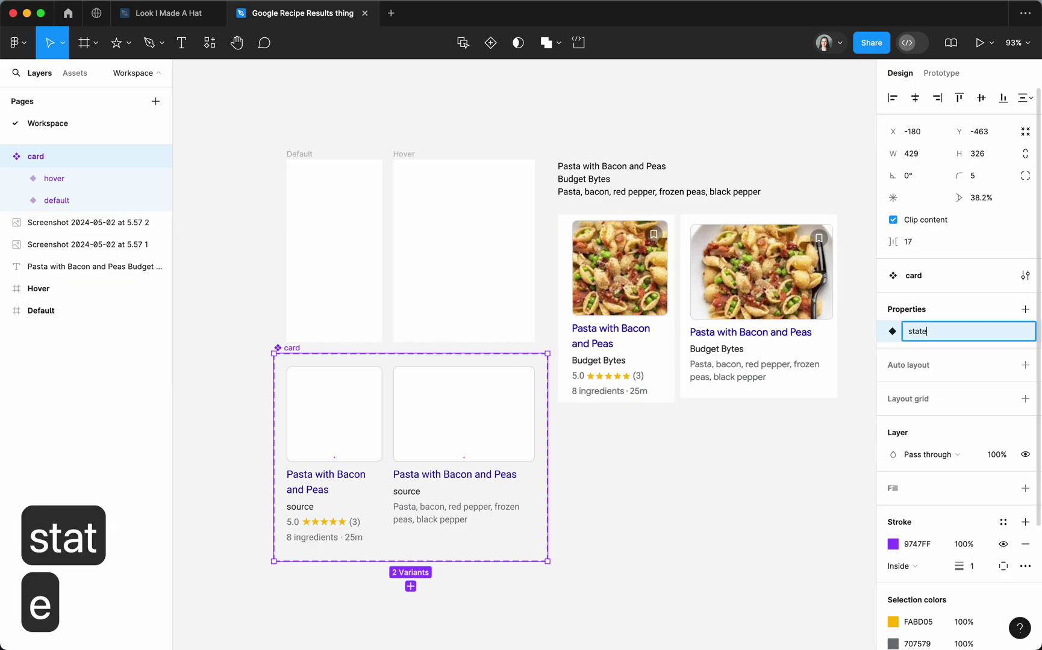
key(BackSpace)
key(Return)
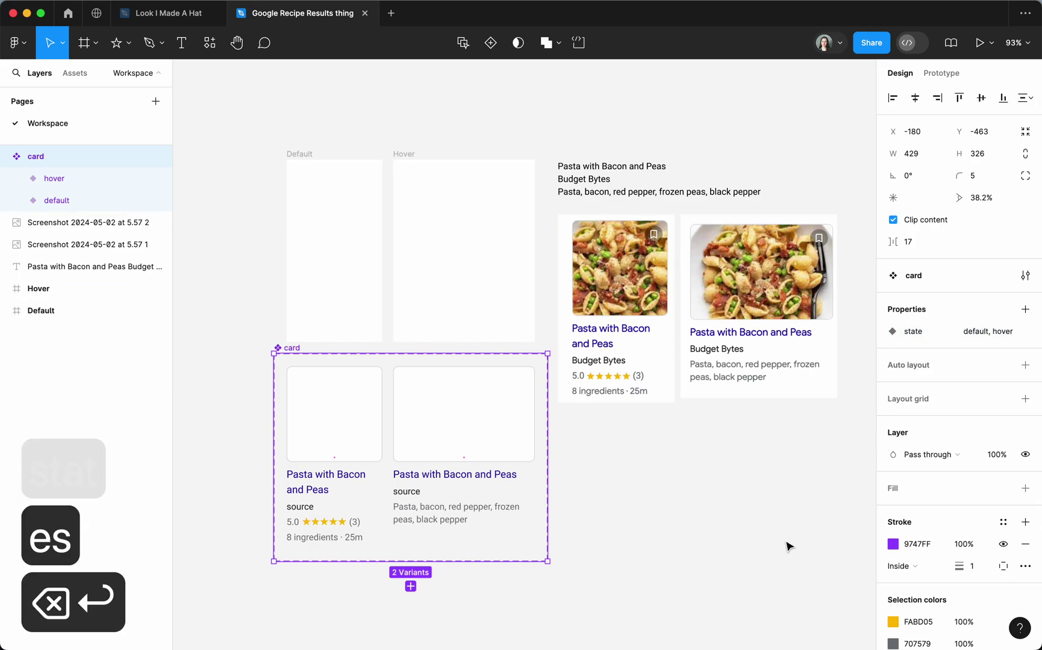
Step: Move the card component set down to about X -160, Y -322, clear of the Default and Hover frames
click(746, 536)
scroll(581, 491, down, 3)
drag(265, 262, 277, 346)
scroll(277, 353, down, 2)
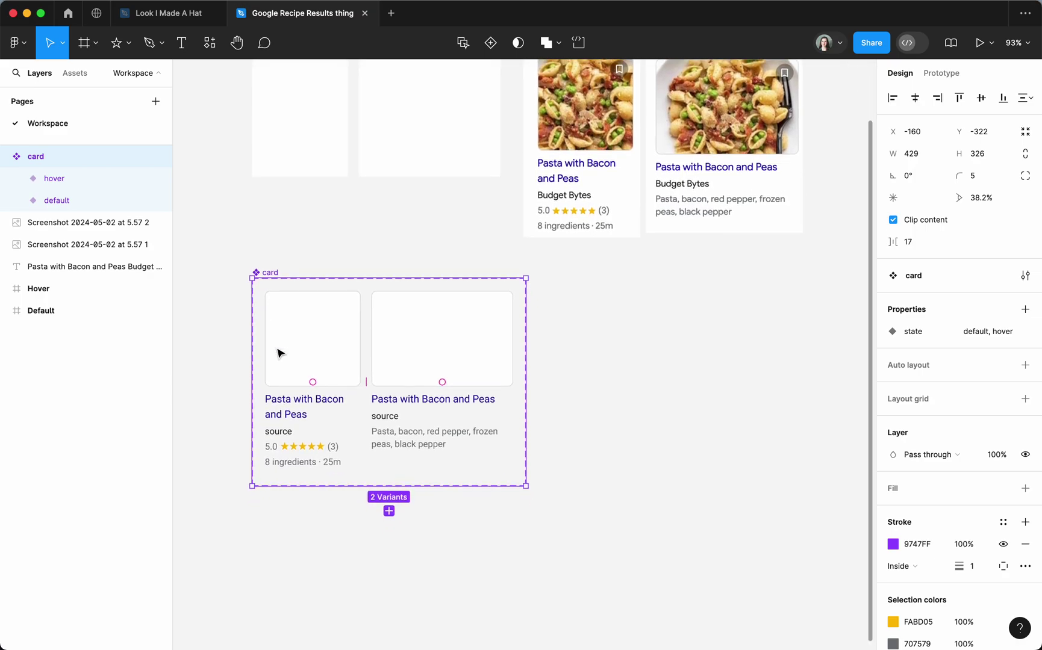
Step: Create a text property called "Name" for the recipe title in both the default and hover variants
scroll(290, 426, up, 5)
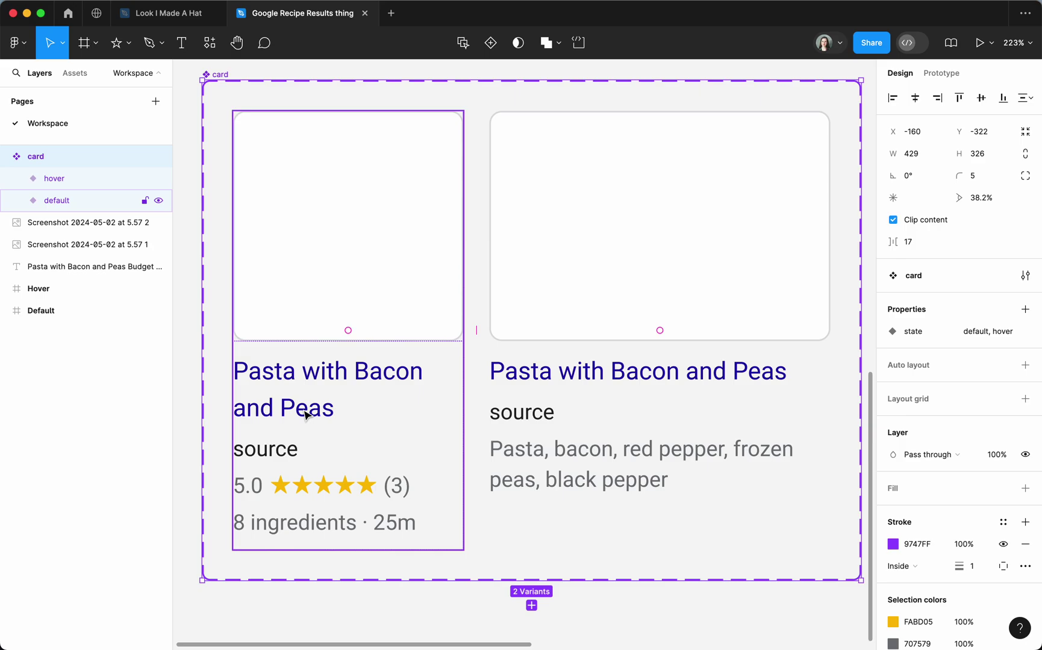
scroll(306, 416, up, 1)
scroll(306, 416, right, 1)
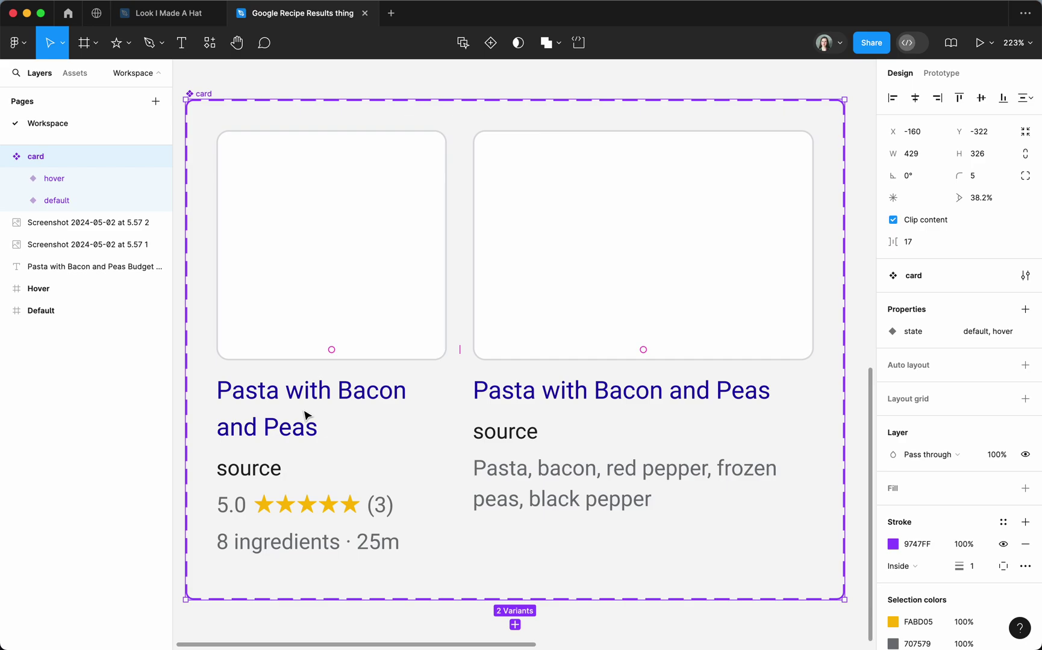
double_click(305, 418)
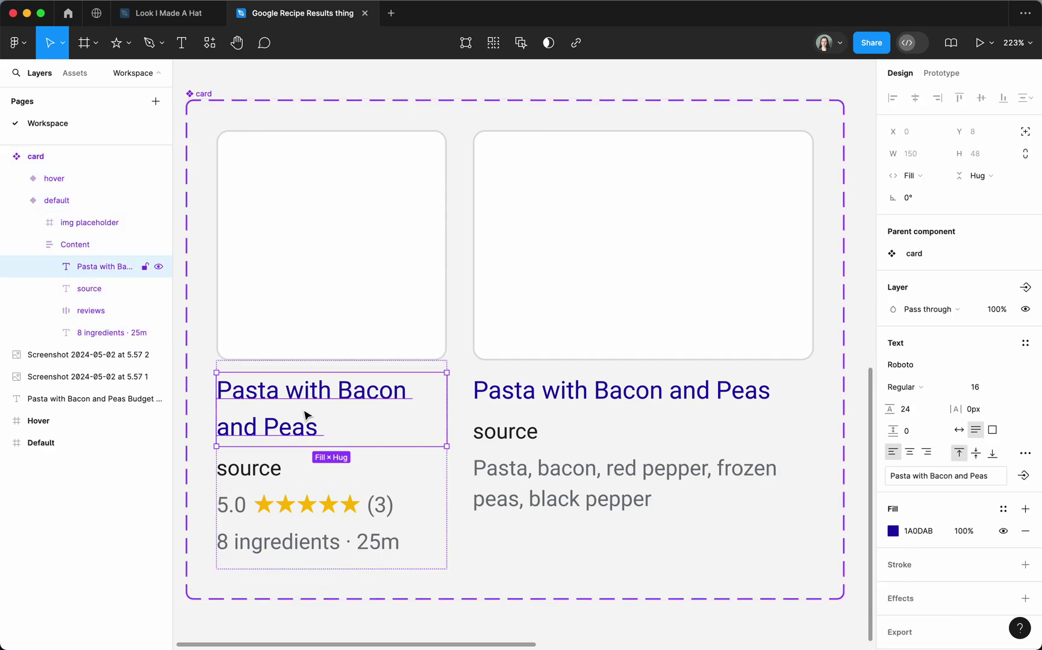
click(544, 395)
click(544, 395)
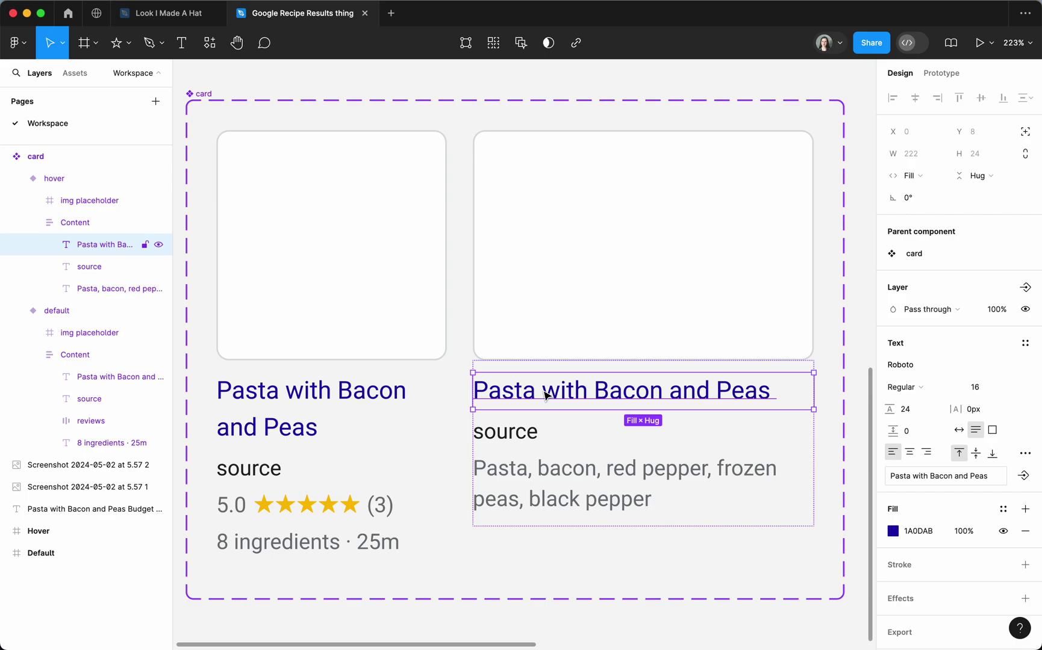
key(alt+super+a)
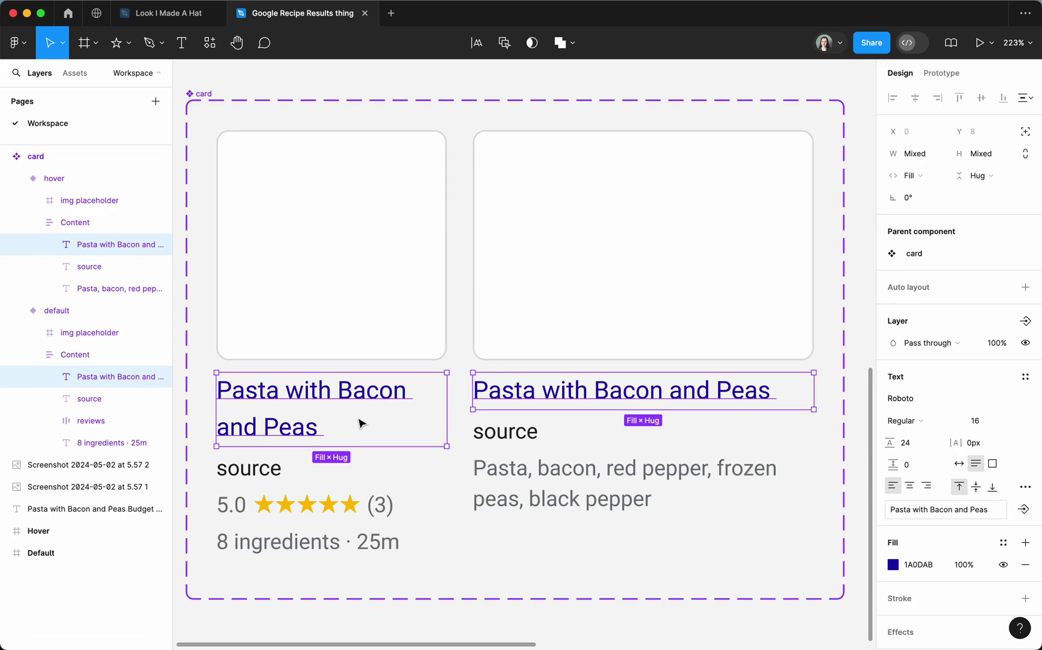
click(1025, 511)
text(Name)
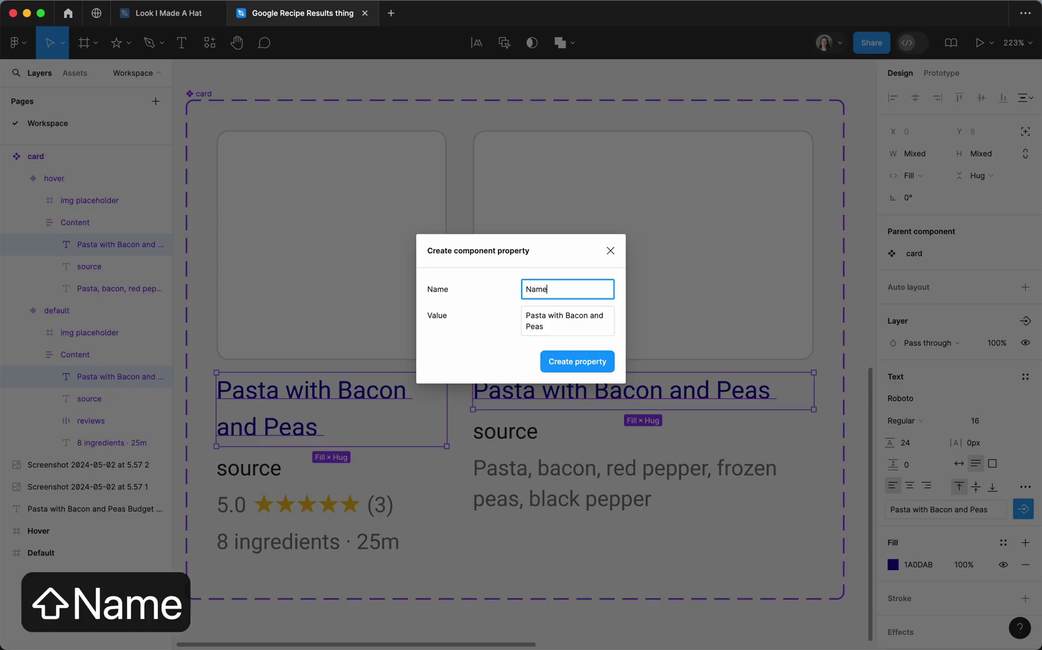
click(577, 362)
double_click(522, 425)
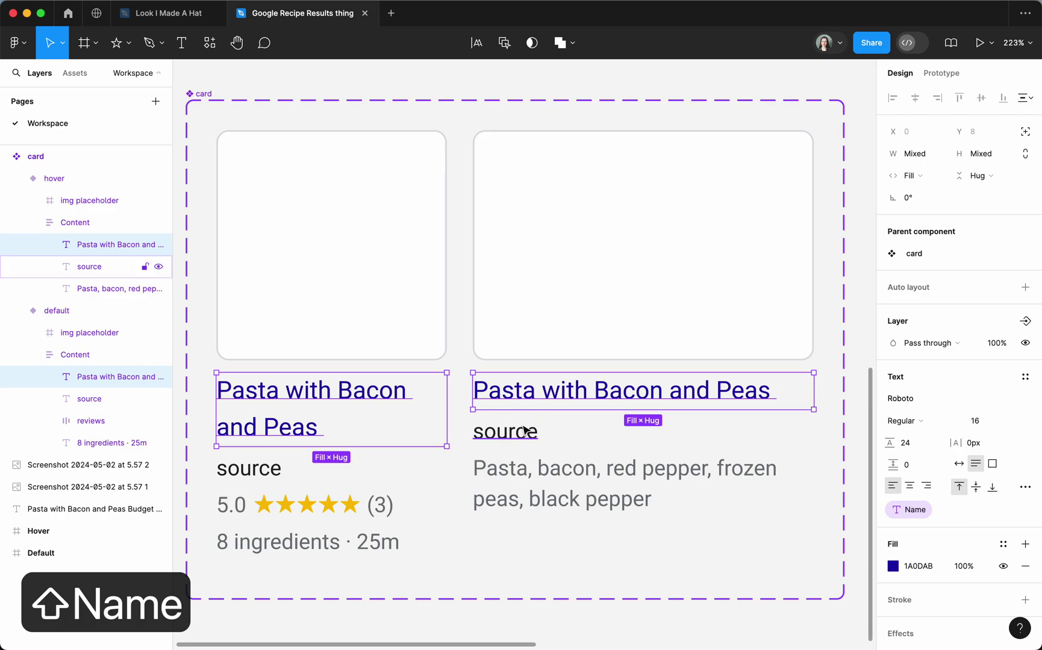
key(alt+super+a)
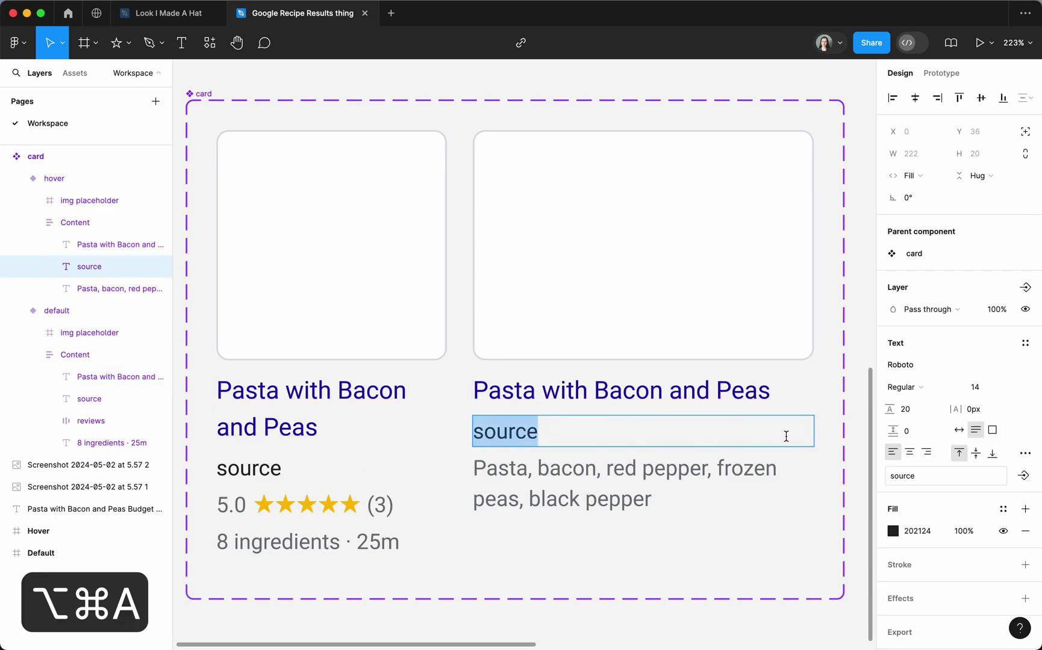
key(Right)
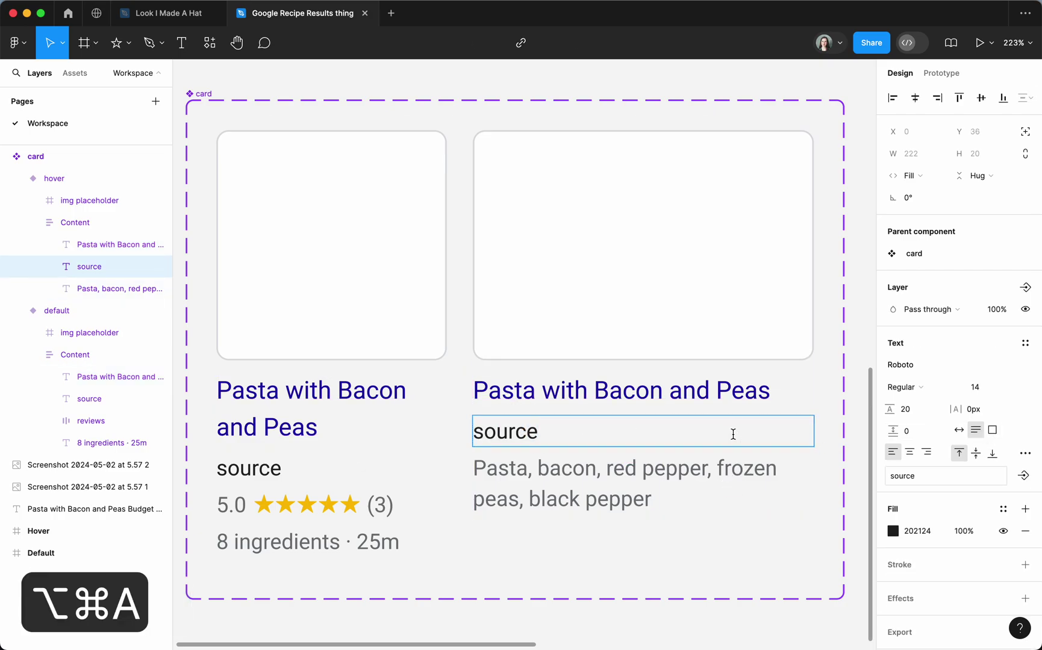
click(310, 479)
key(Escape)
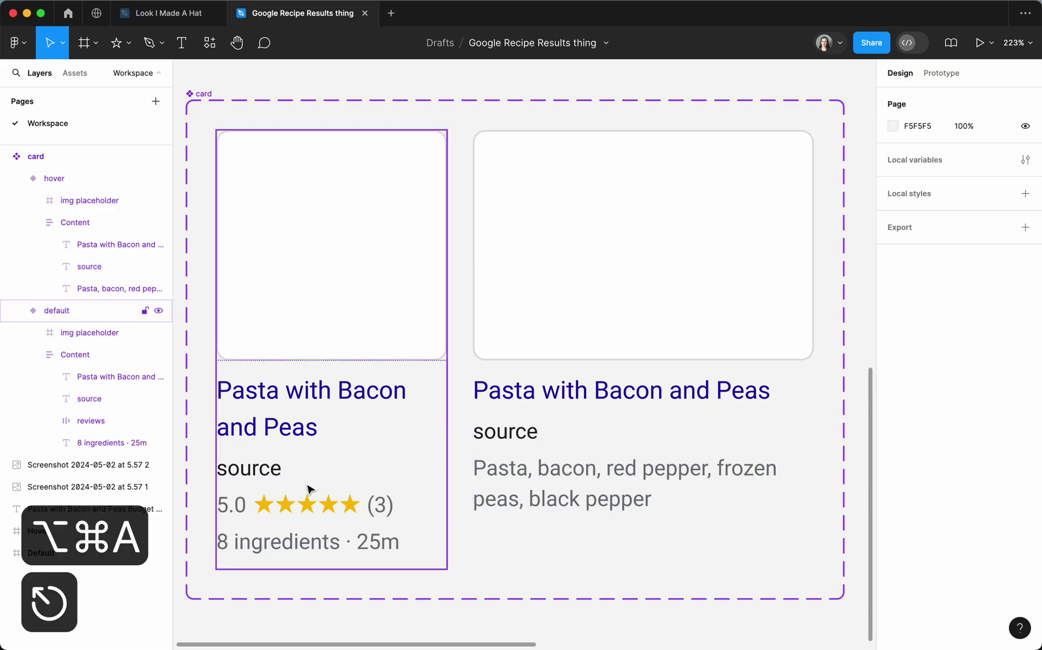
Step: Create a text property called "Source" for the source line in both the default and hover variants
click(308, 479)
click(252, 475)
click(251, 474)
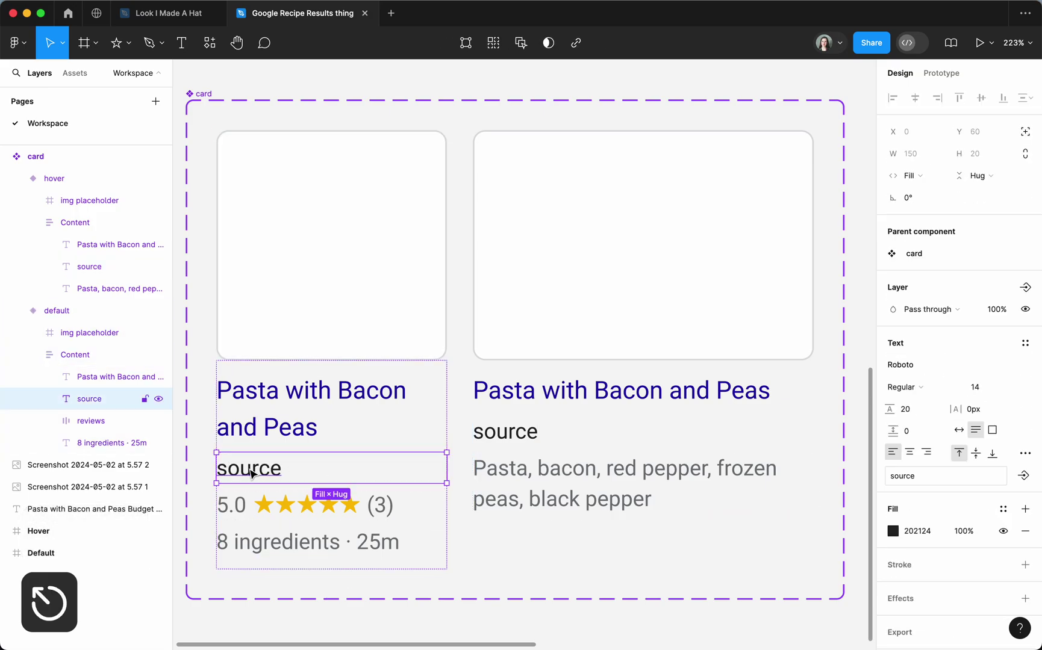
key(alt+super+a)
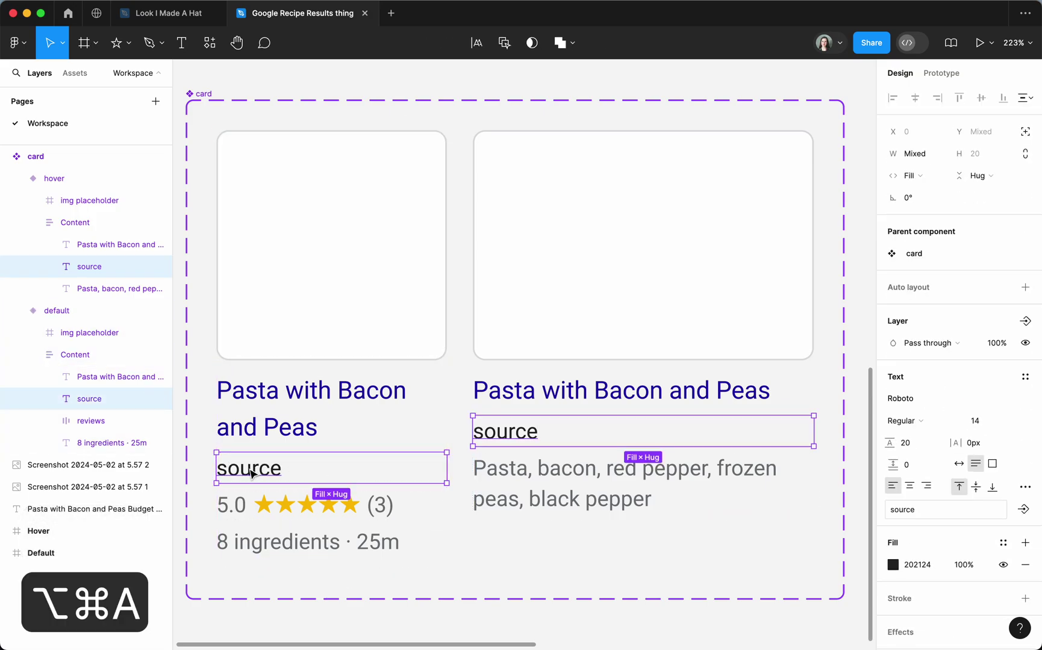
click(1023, 509)
click(948, 565)
text(Source)
key(Return)
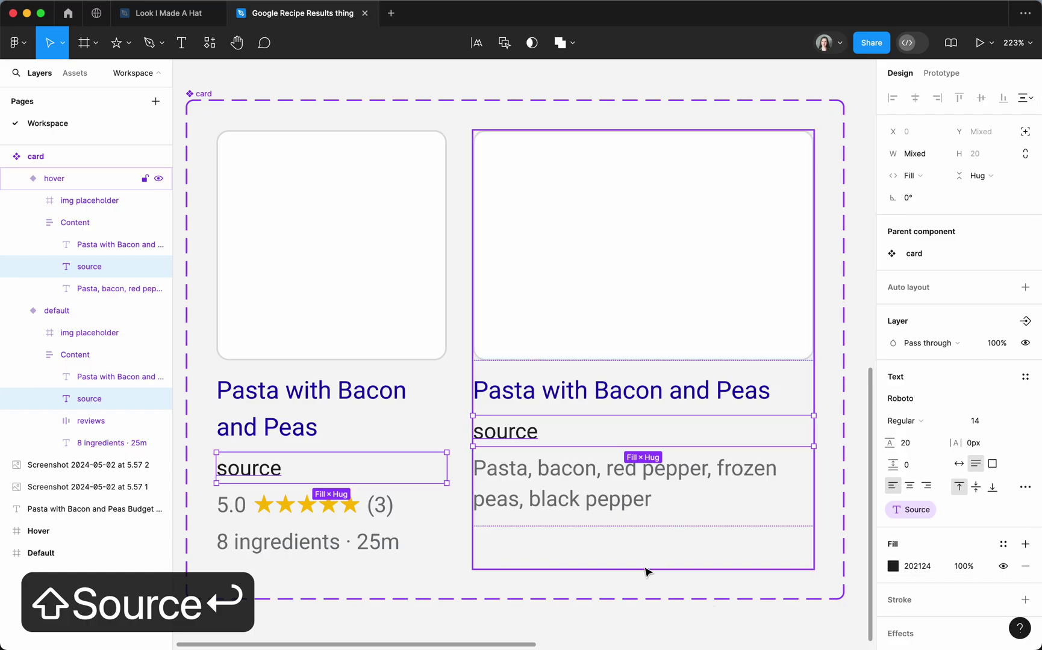
click(239, 510)
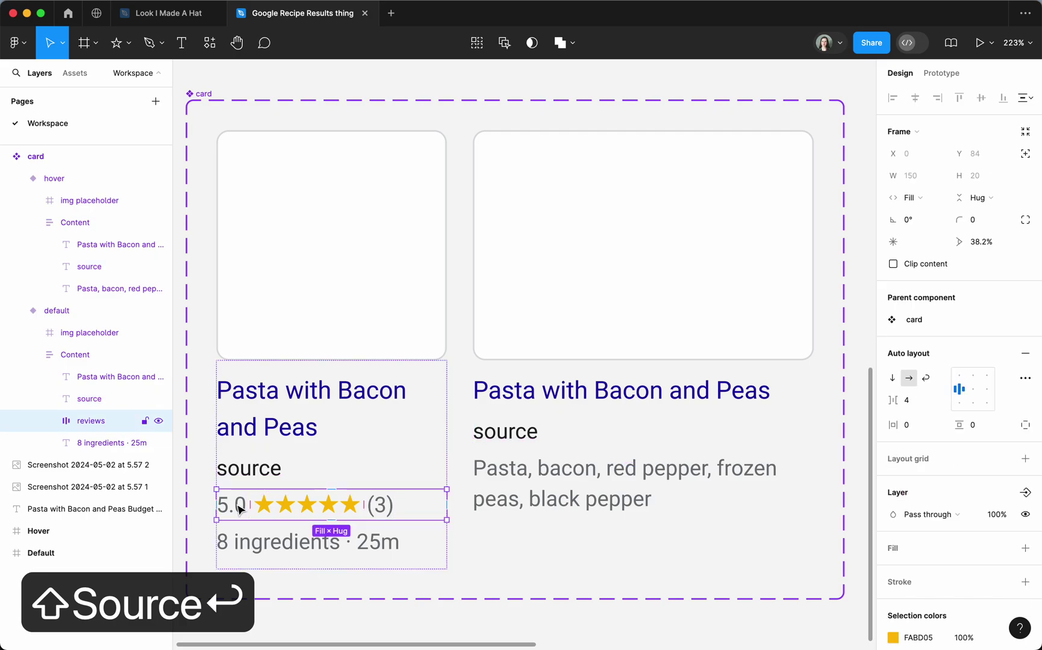
click(372, 545)
click(380, 515)
Step: Create a text property called "Ingredients" for the ingredient list text in the hover variant
click(511, 480)
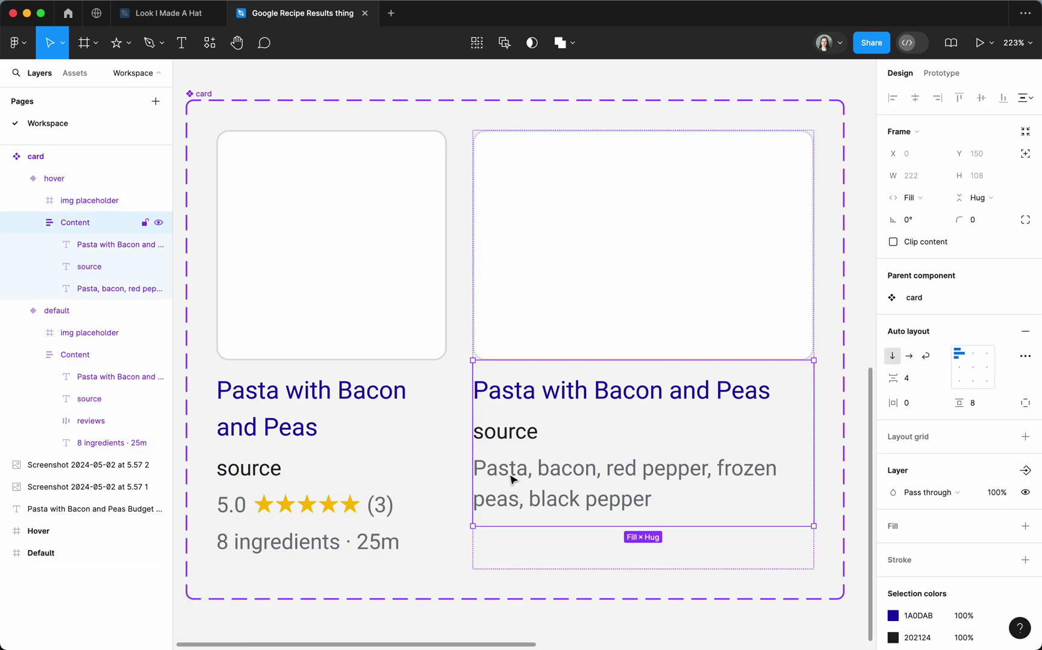
click(511, 480)
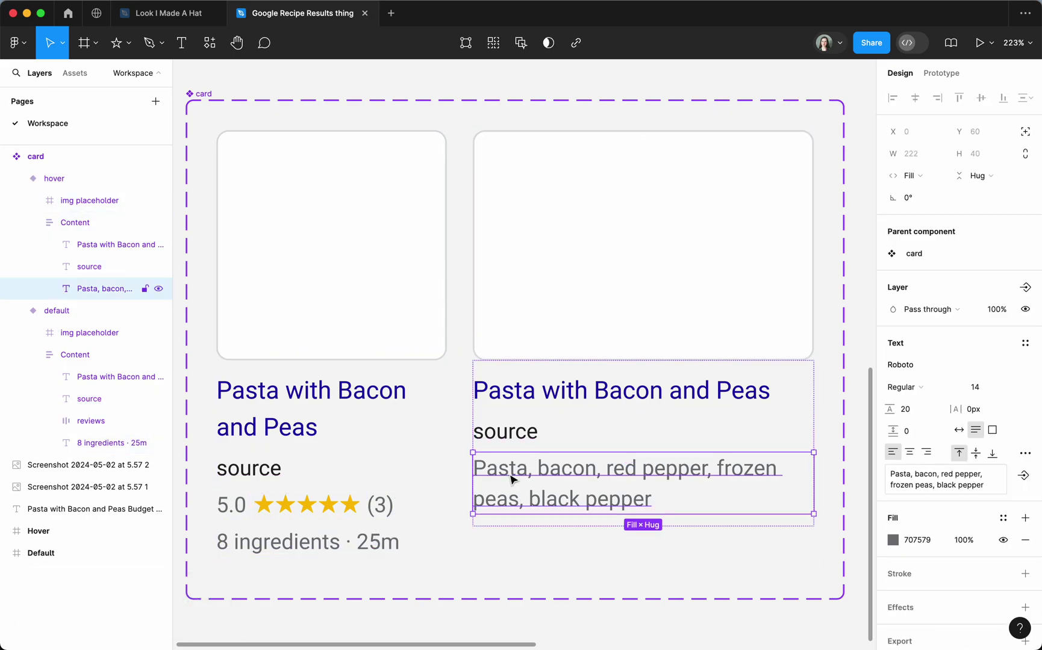
click(1023, 476)
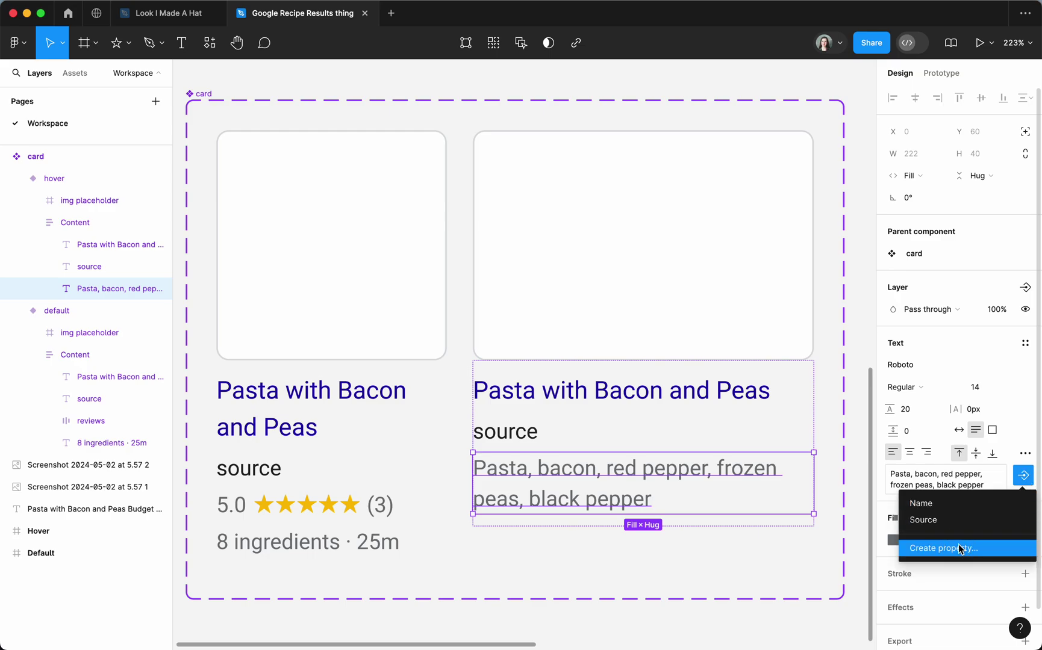
click(960, 548)
text(Ingredients)
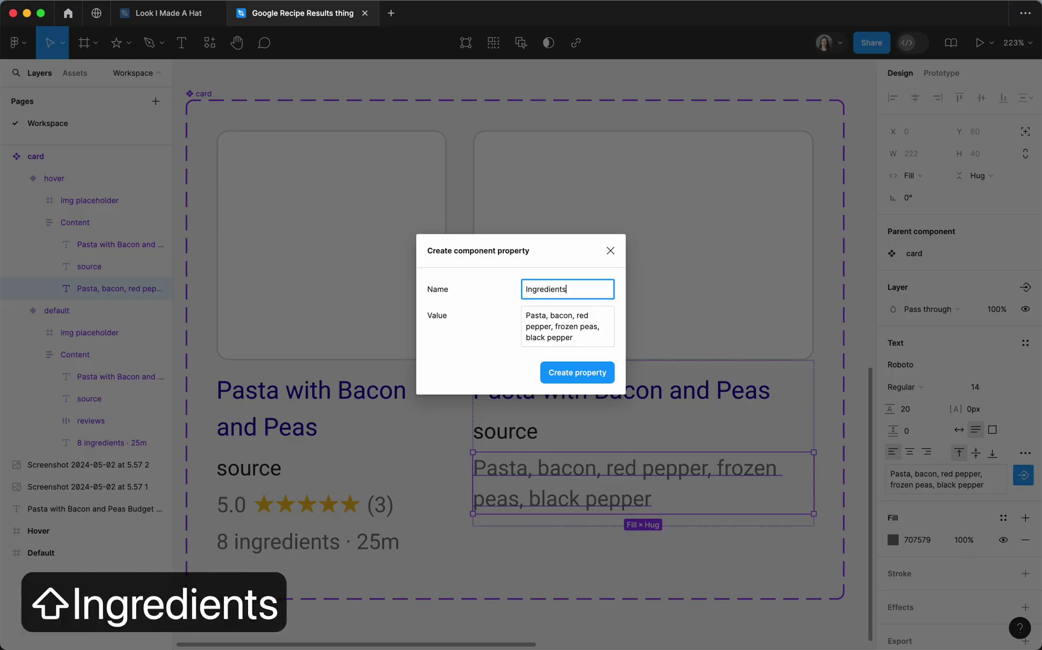
key(Return)
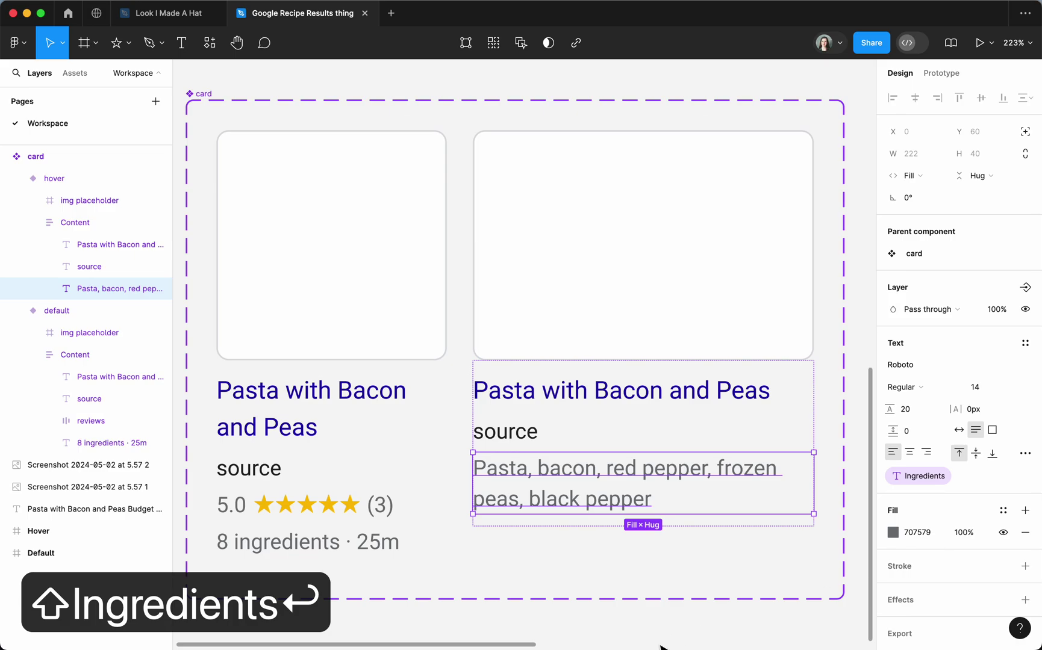
Step: Copy the ingredient list text layer from the hover variant's Content frame
click(435, 523)
scroll(435, 523, down, 3)
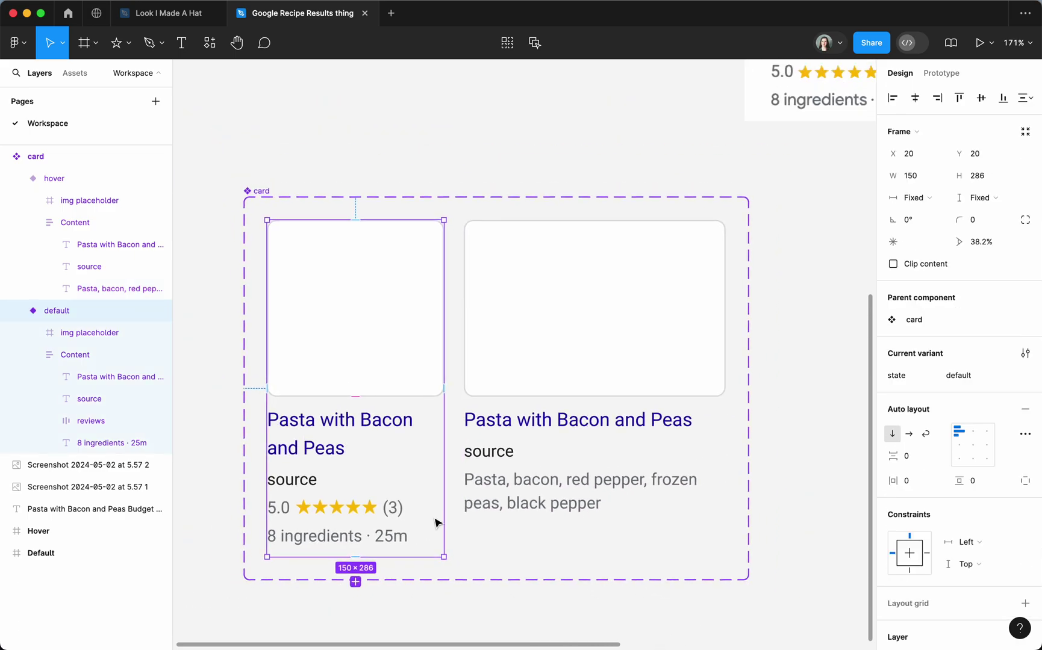
scroll(435, 523, down, 2)
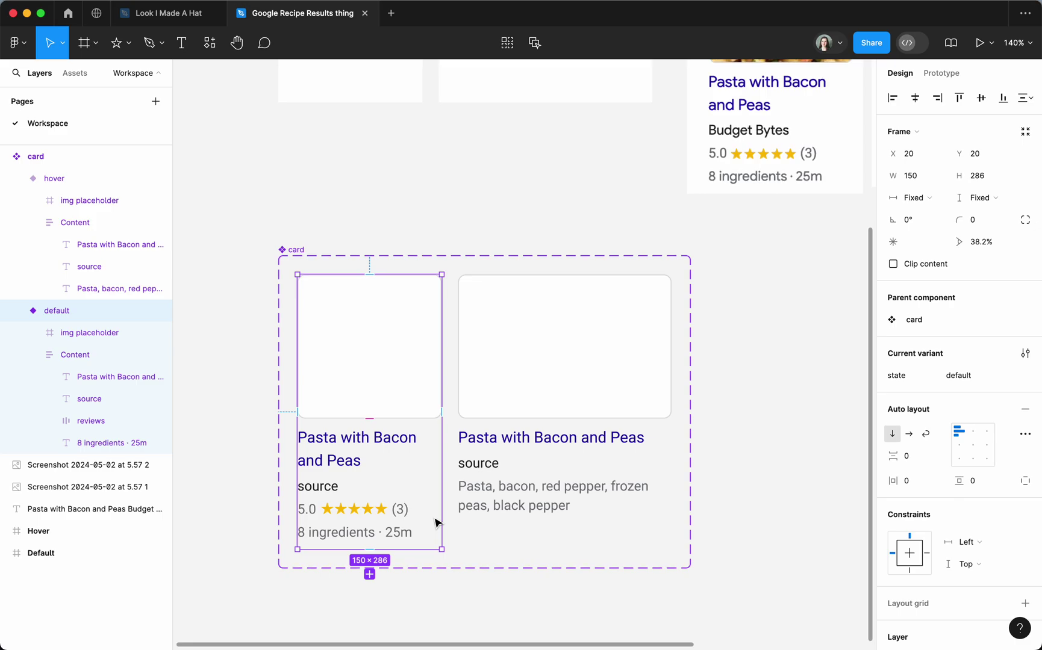
double_click(472, 510)
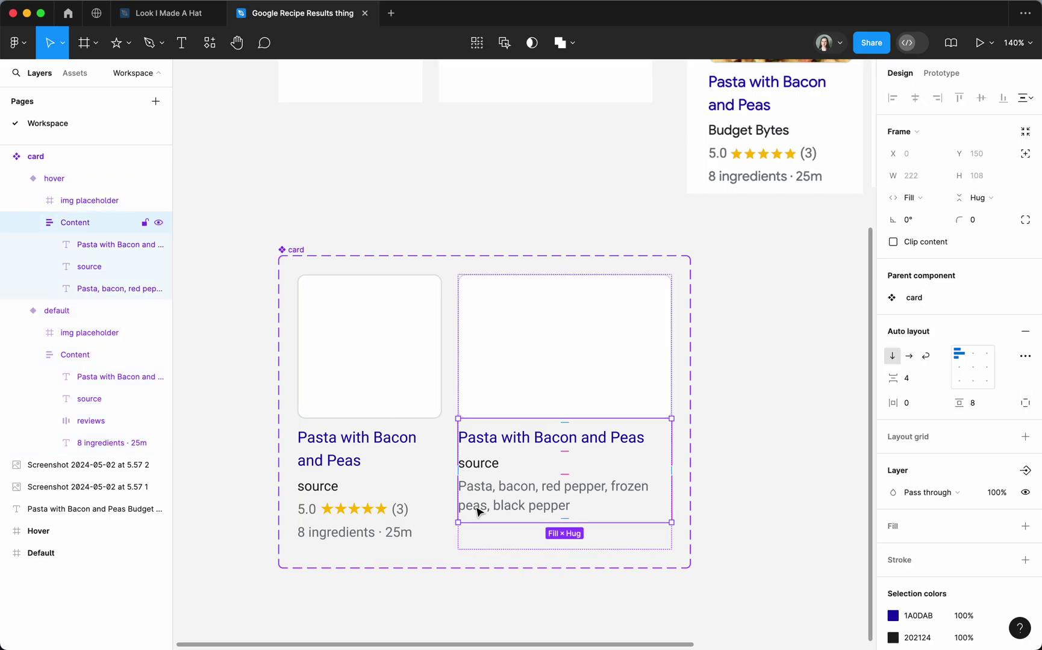
click(477, 511)
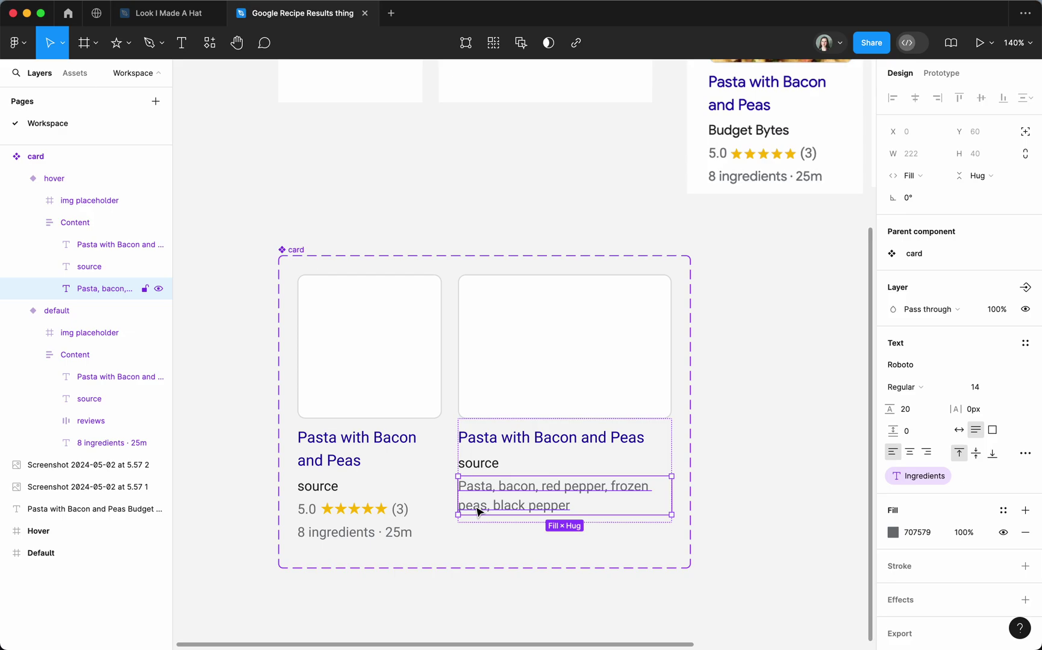
key(super+c)
key(super+c)
Step: Paste the ingredient list text into the default variant's Content frame and hide the pasted layer
click(394, 512)
click(93, 353)
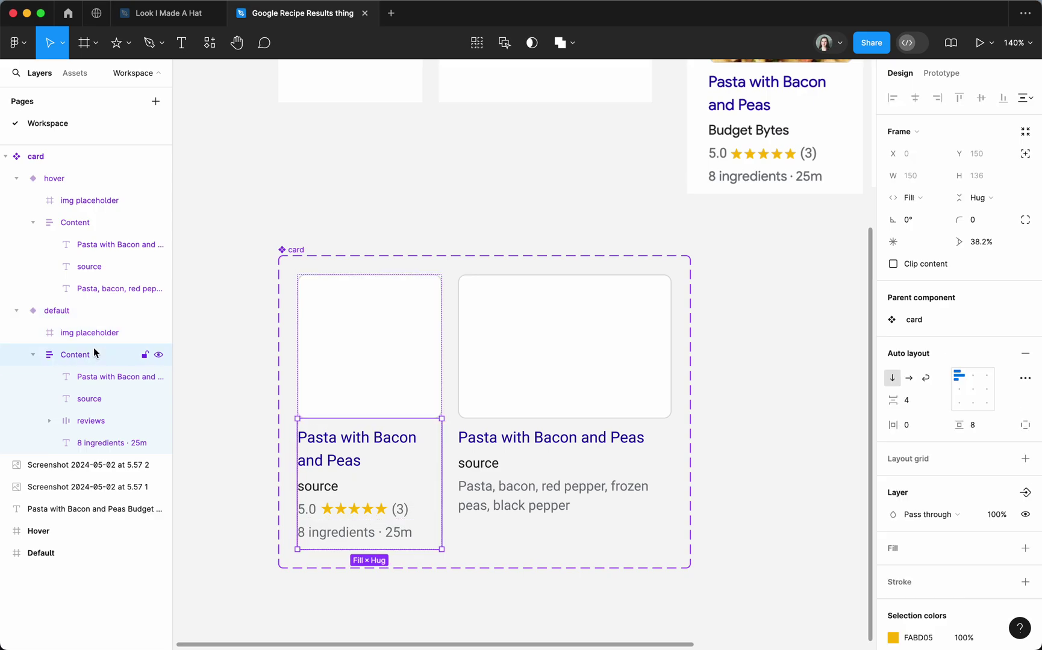
key(super+v)
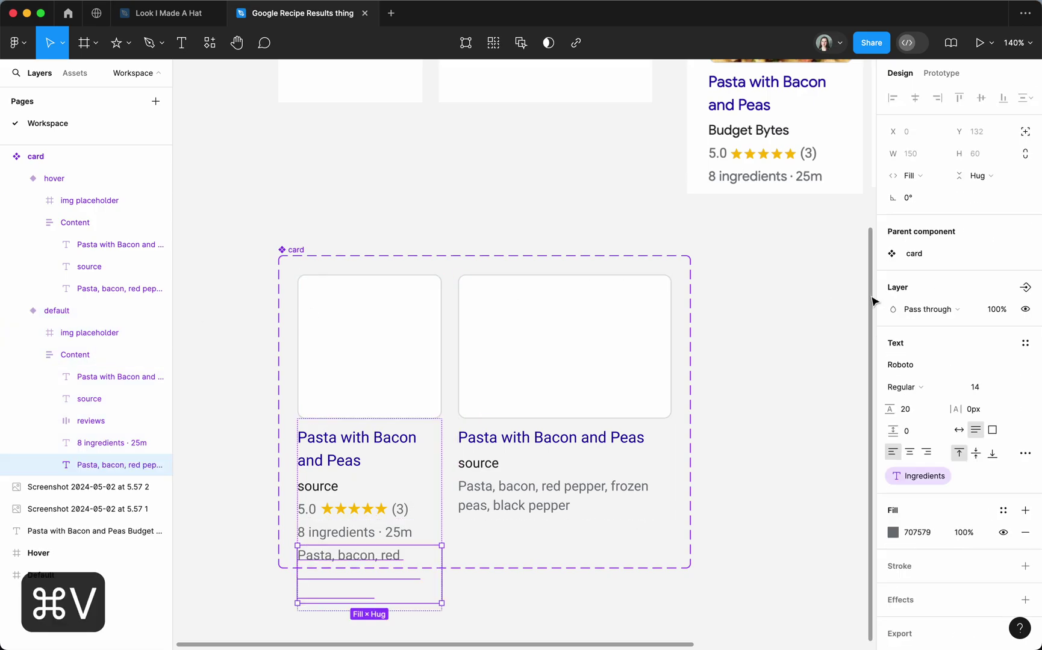
click(1025, 310)
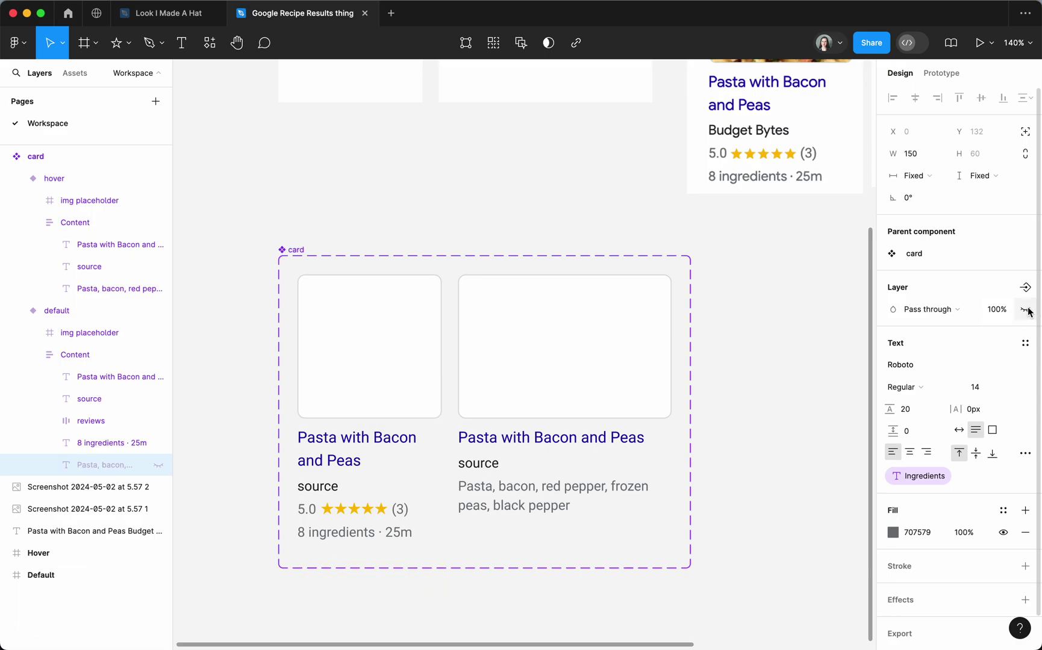
Step: Enable Clip content on the default and hover variants of the card component
click(340, 368)
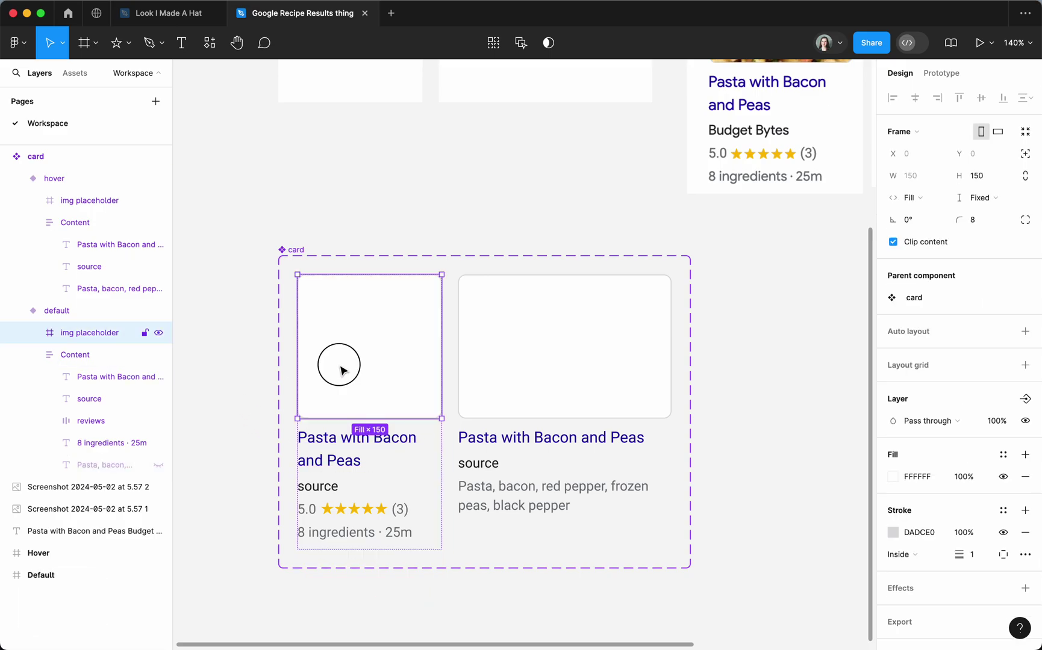
click(70, 313)
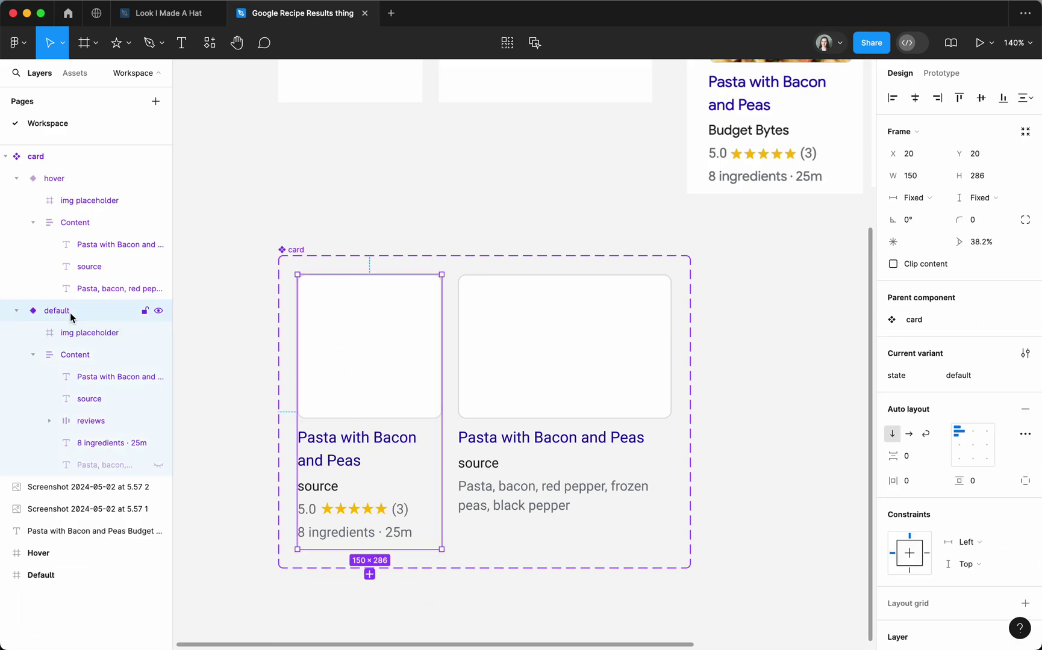
click(628, 365)
click(893, 242)
click(393, 424)
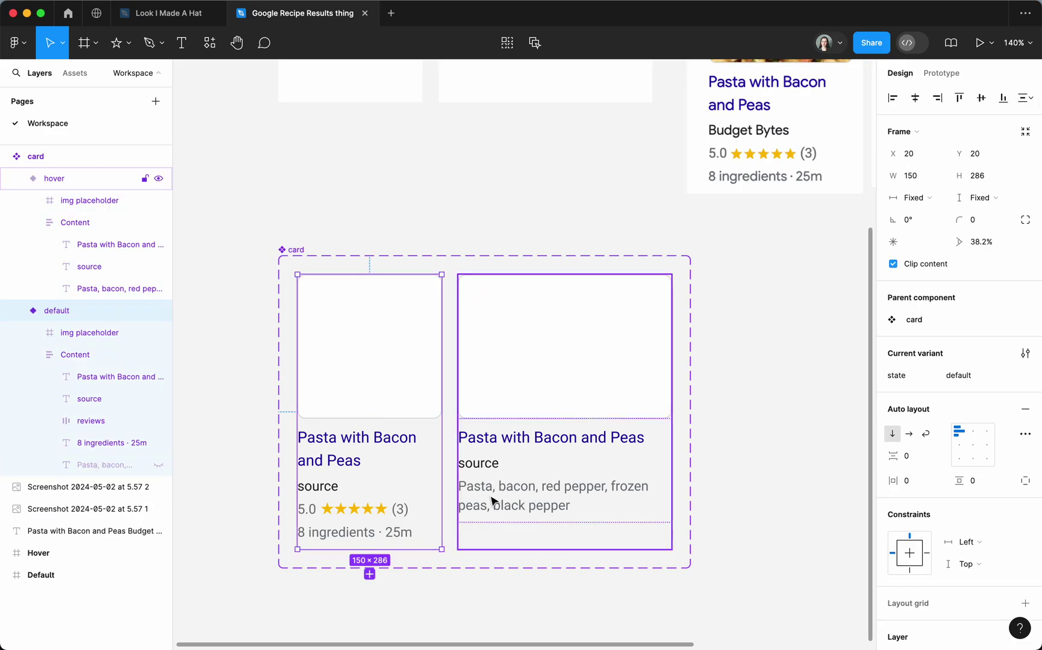
drag(399, 377, 842, 377)
scroll(770, 365, right, 6)
scroll(775, 373, down, 1)
click(438, 365)
drag(439, 364, 851, 376)
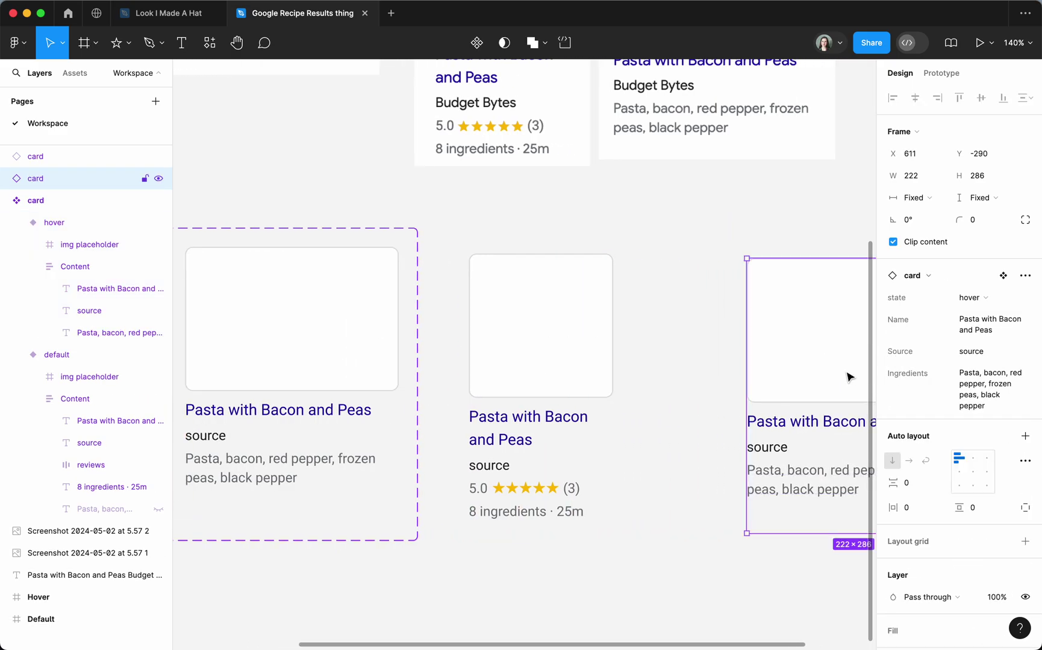
click(605, 368)
key(BackSpace)
drag(771, 368, 590, 369)
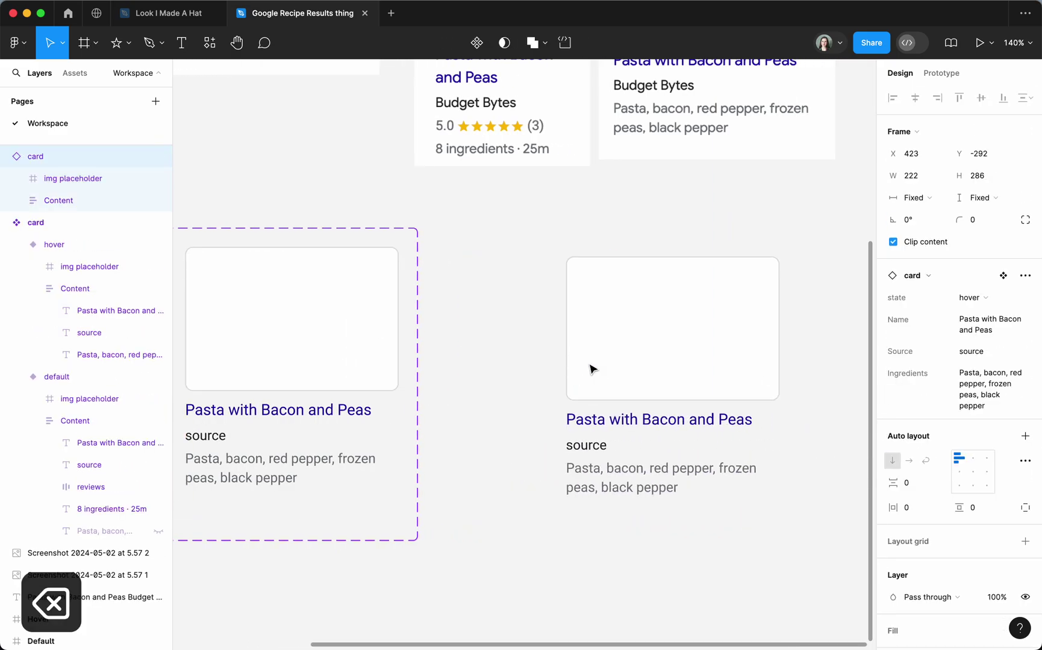
key(BackSpace)
Step: Switch to Google Chrome and copy the Pasta-with-Bacon-and-Peas-V3.jpg photo from the Budget Bytes image page
scroll(739, 412, down, 3)
scroll(740, 413, down, 3)
click(553, 430)
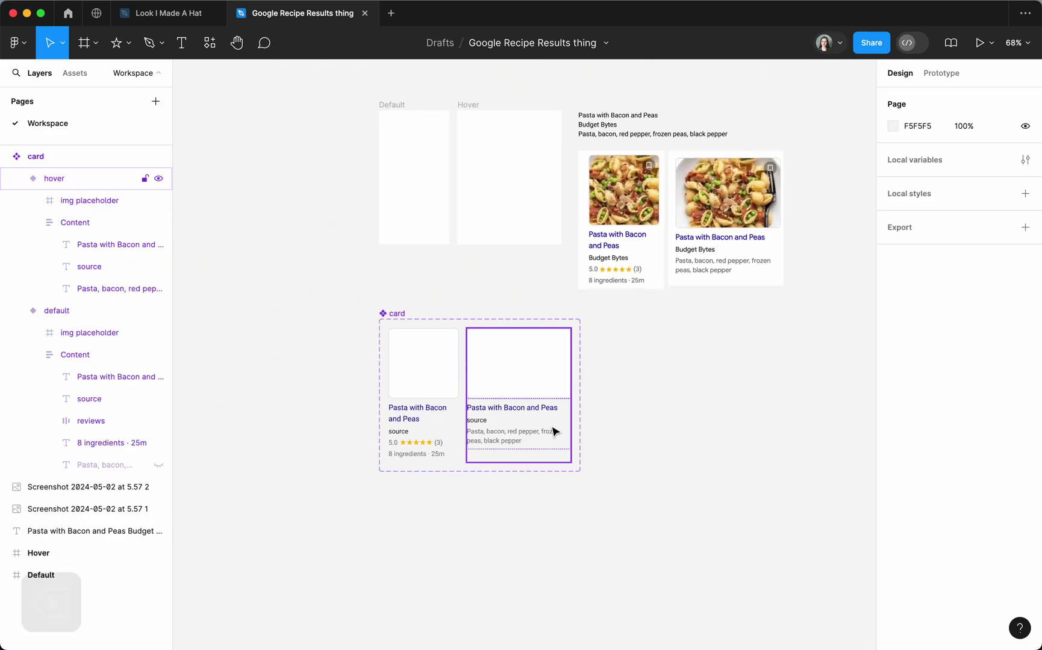
super+click(552, 430)
key(super+Tab)
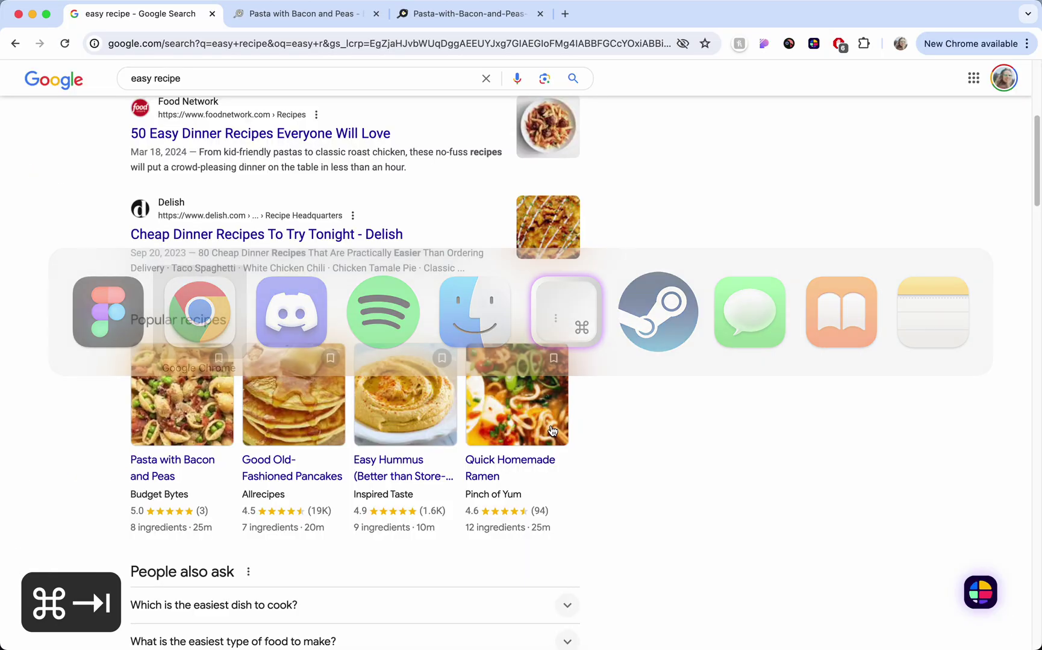
click(481, 17)
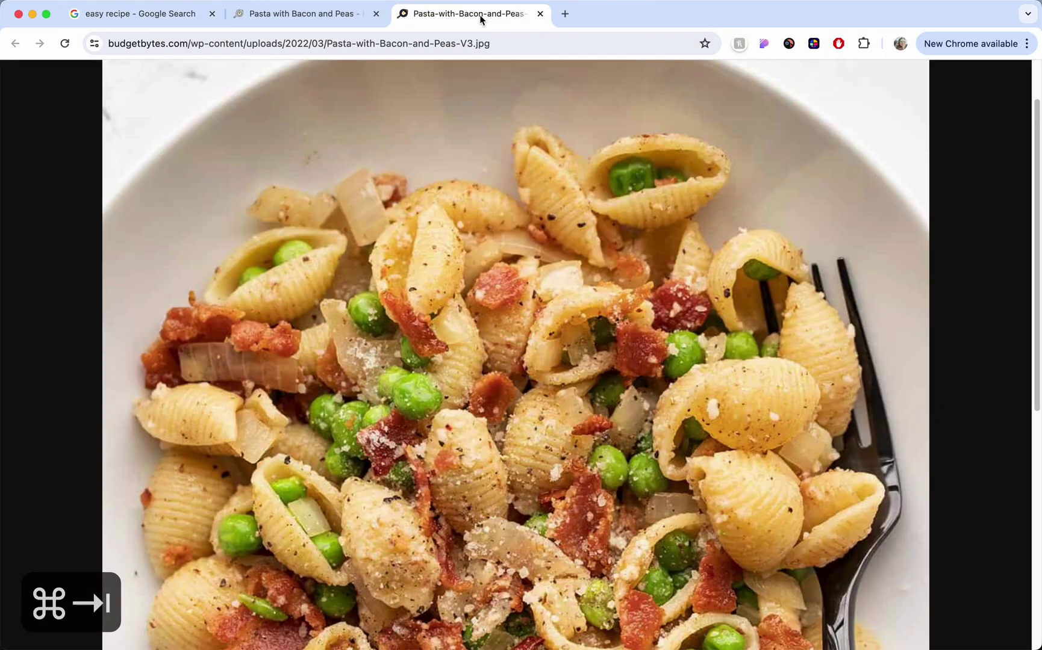
scroll(491, 374, down, 2)
right_click(491, 378)
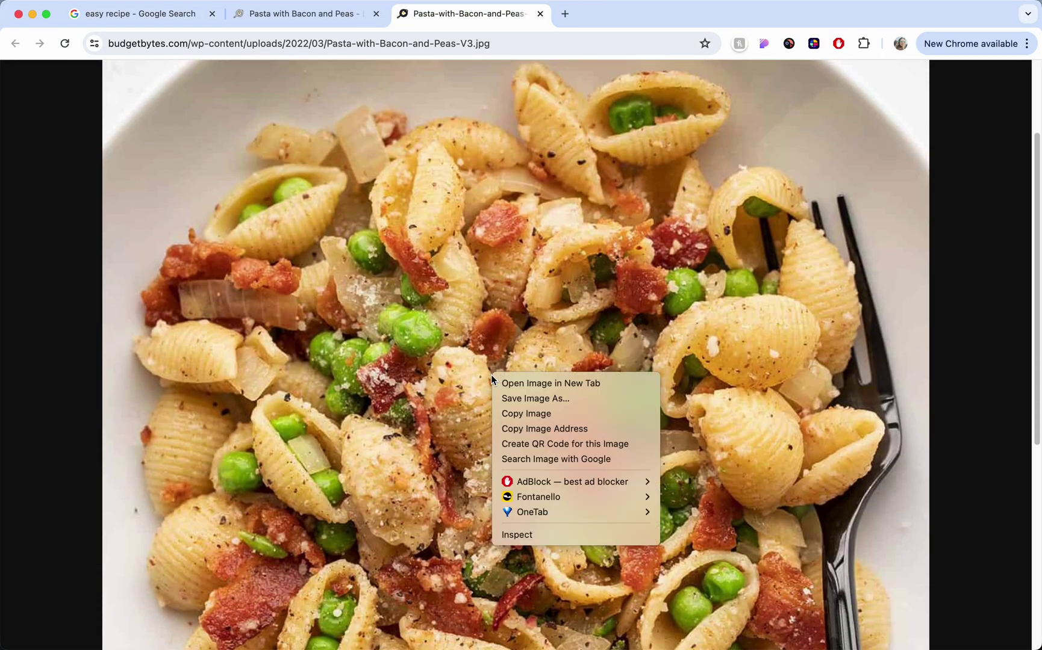
click(525, 413)
Step: Switch back to Figma and paste the photo into the default variant's img placeholder frame
key(super+Tab)
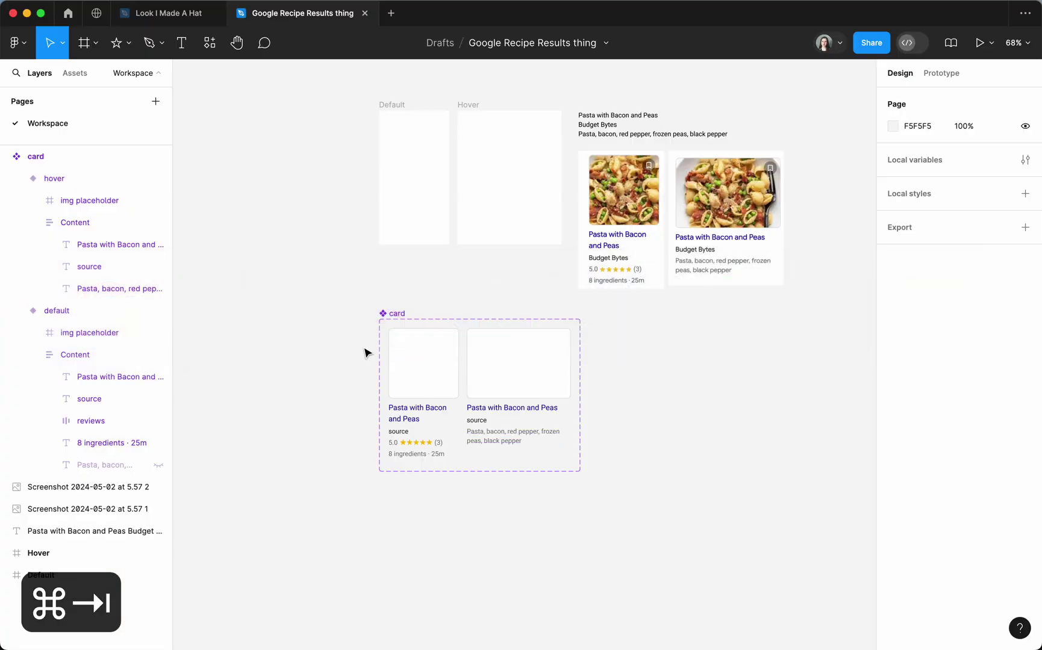
click(411, 358)
click(411, 358)
scroll(410, 359, up, 5)
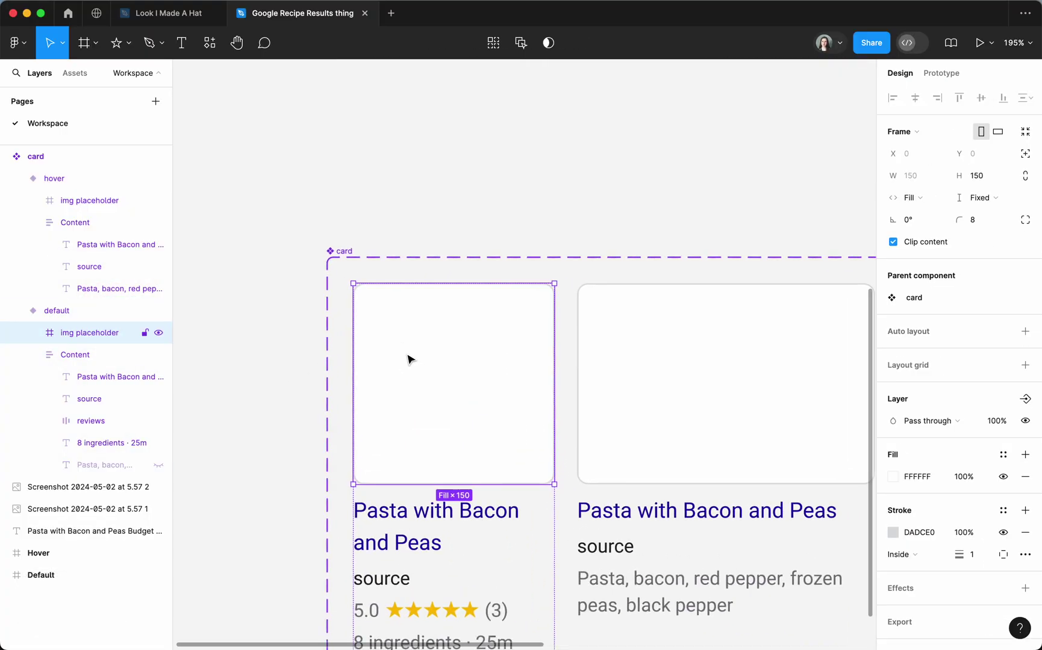
scroll(408, 360, down, 4)
key(super+v)
Step: Scale the pasted photo down to about 205 × 273 and position it to fill the default variant's image placeholder
scroll(408, 360, down, 3)
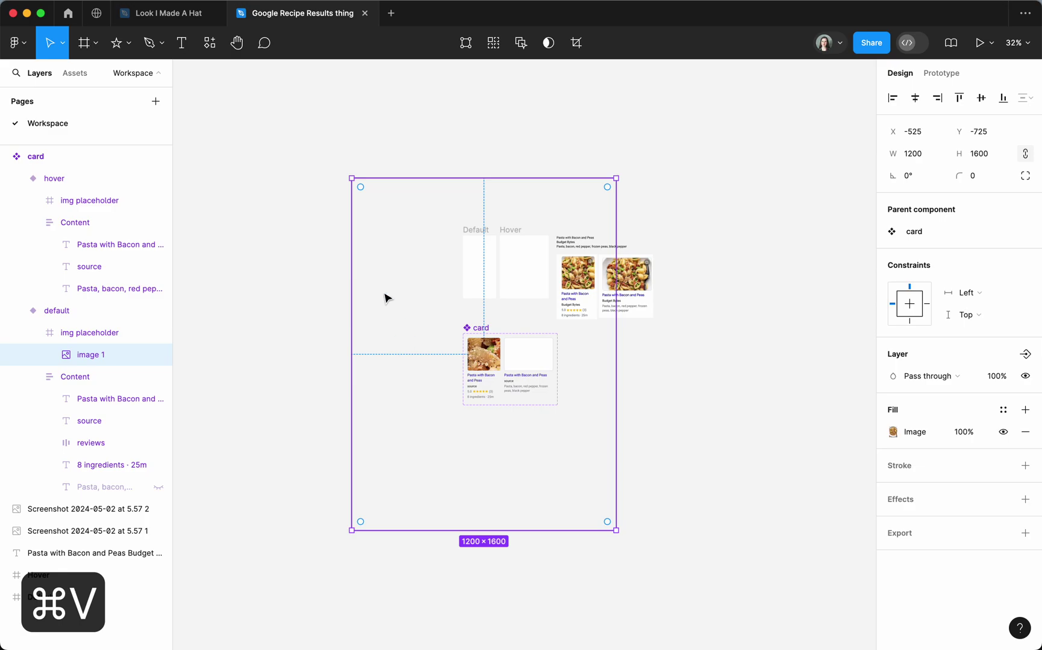
drag(351, 179, 463, 328)
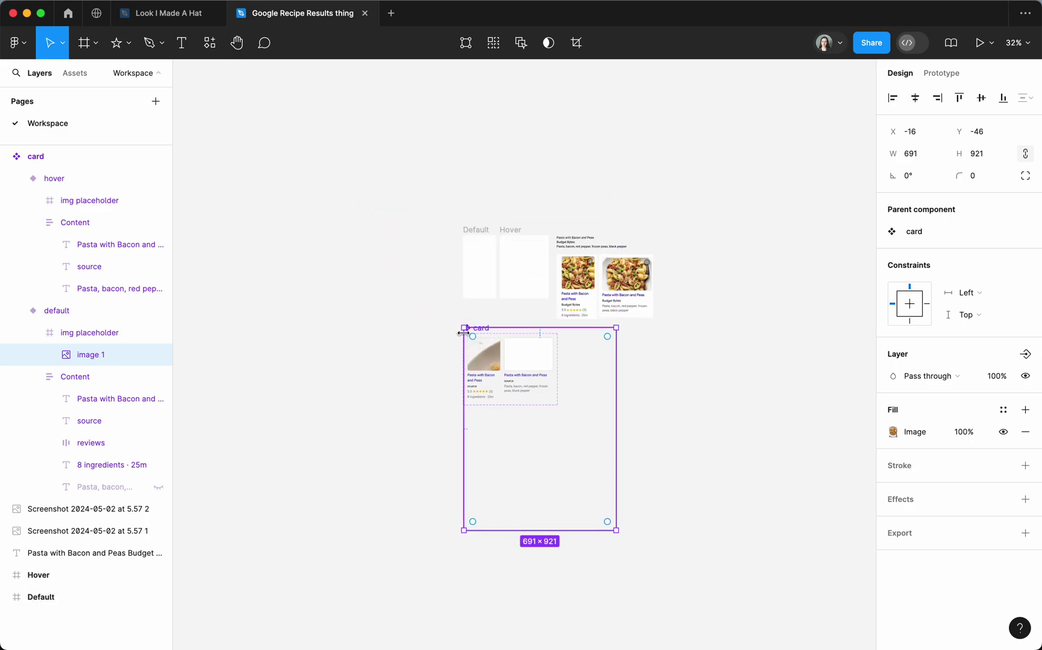
drag(617, 530, 495, 372)
scroll(496, 371, up, 3)
scroll(503, 370, up, 5)
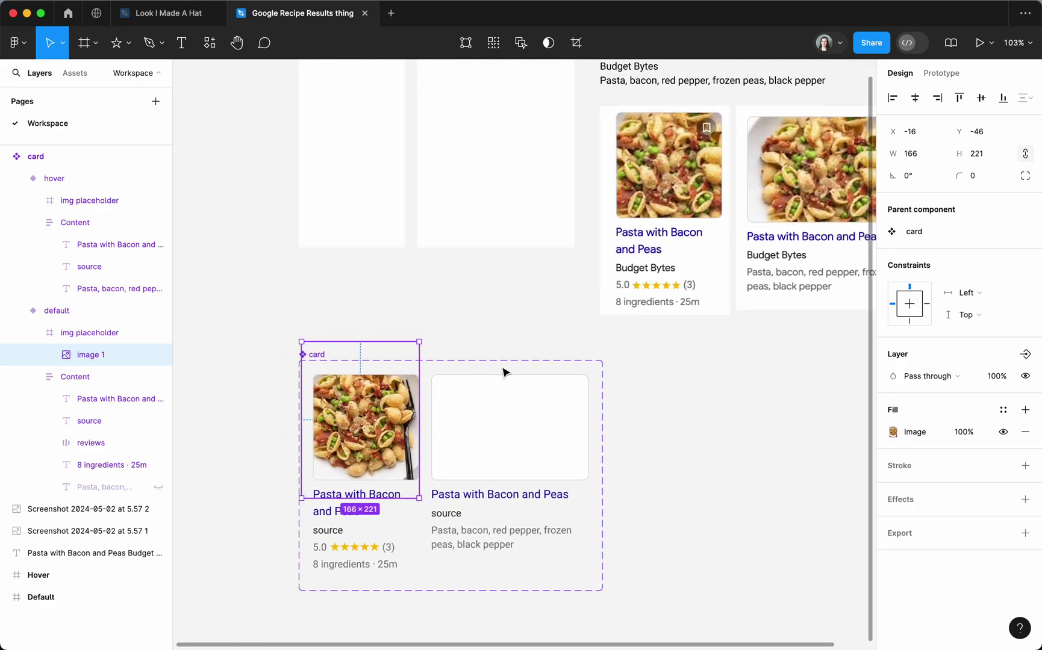
drag(473, 425, 503, 456)
drag(413, 374, 405, 364)
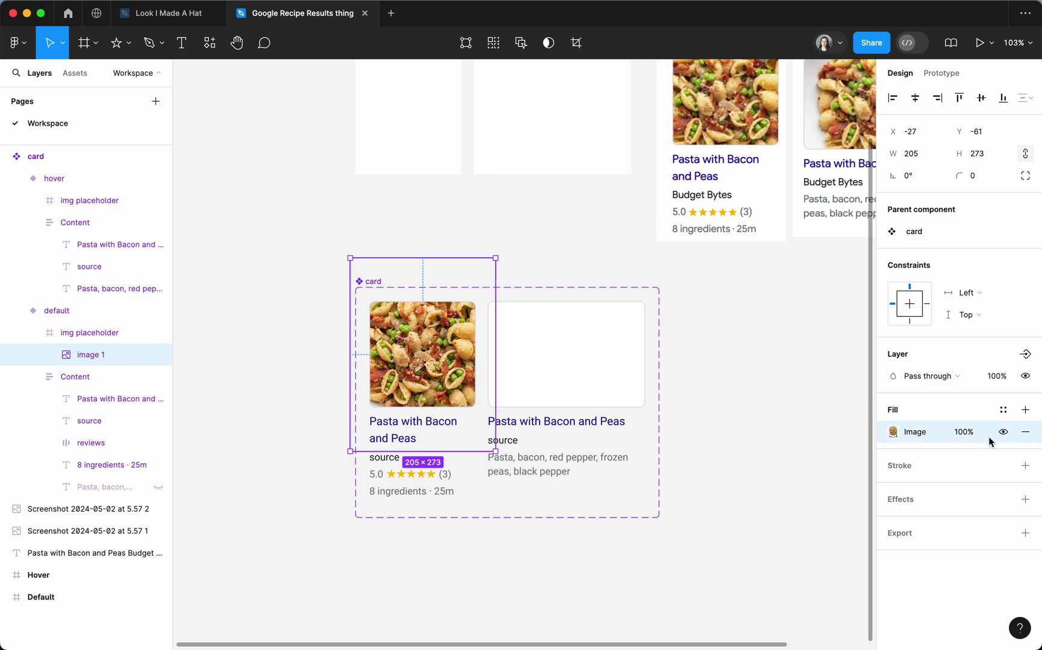
Step: Copy the photo's image fill and paste it as a fill on the hover variant's img placeholder
key(super+c)
click(606, 387)
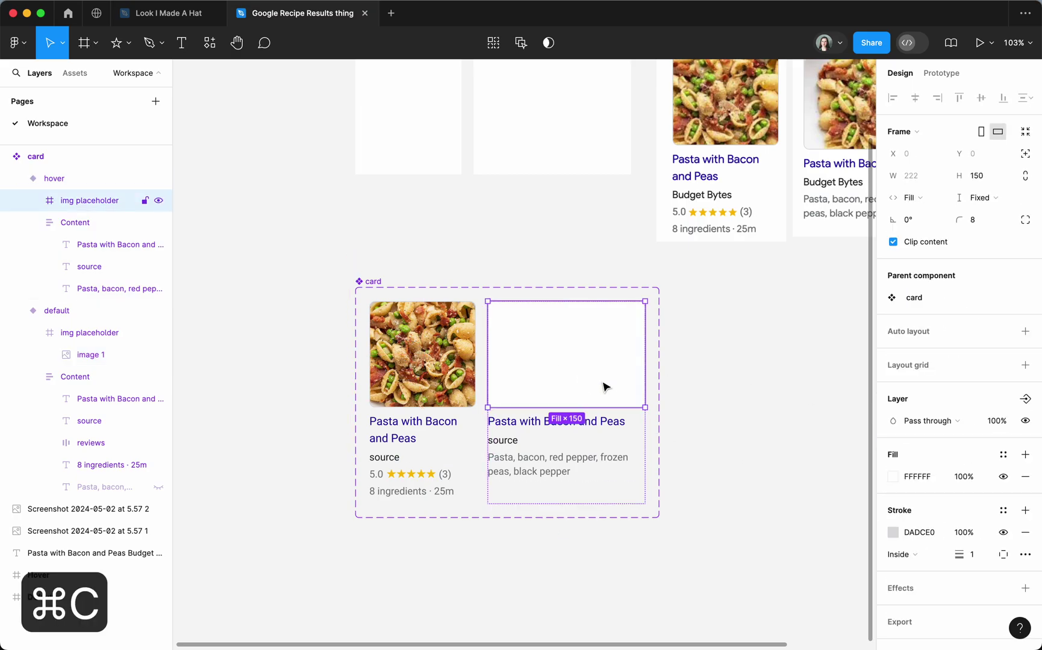
key(super+v)
scroll(605, 388, right, 3)
scroll(606, 387, up, 2)
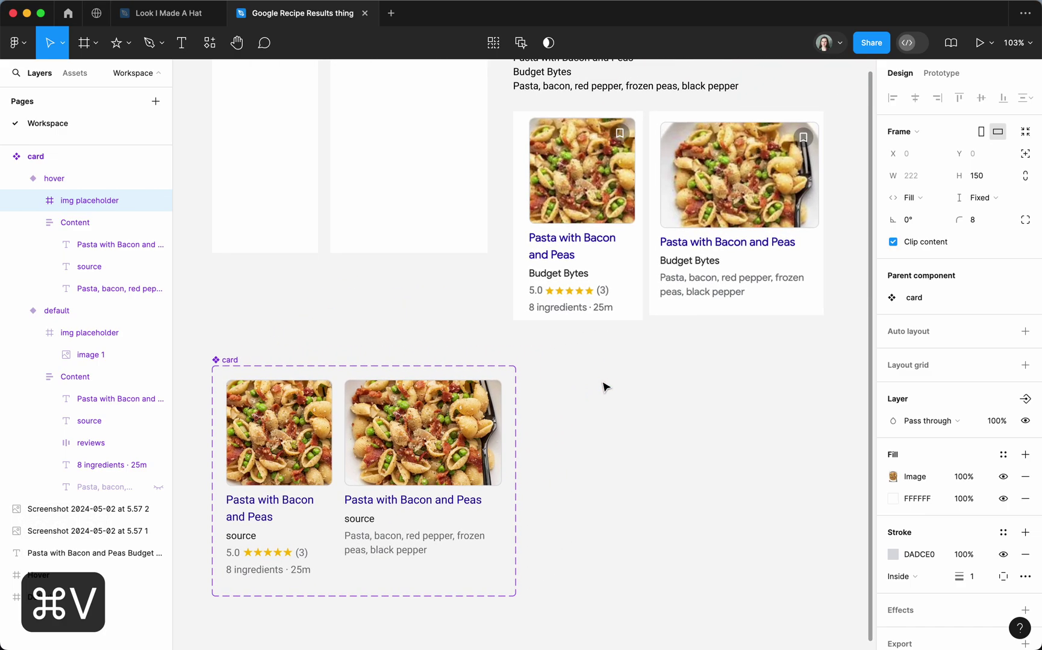
scroll(528, 441, down, 5)
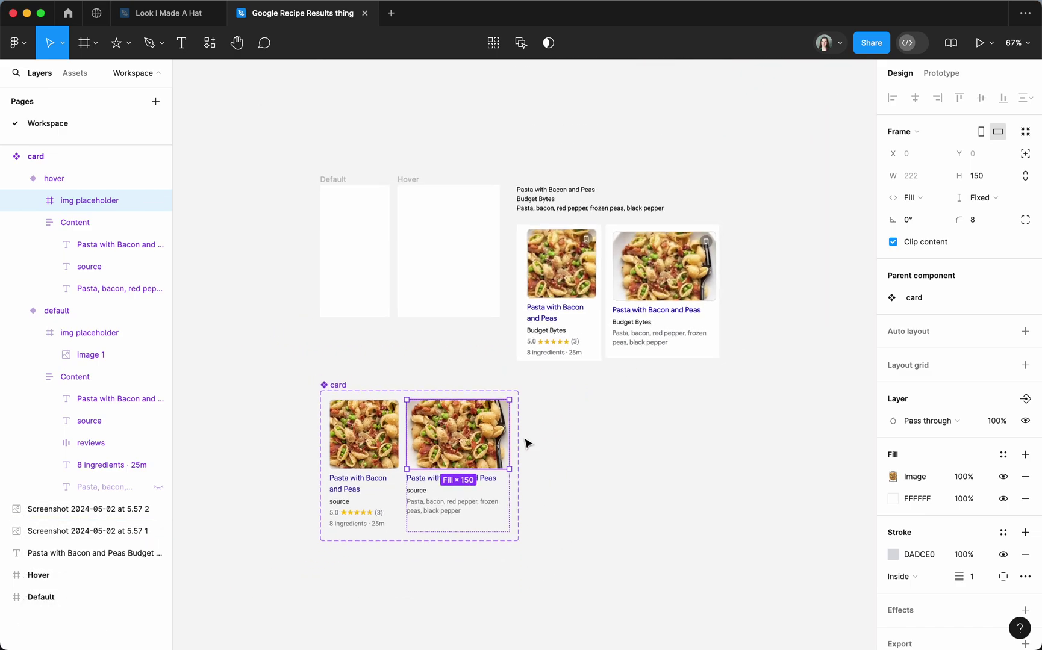
click(626, 429)
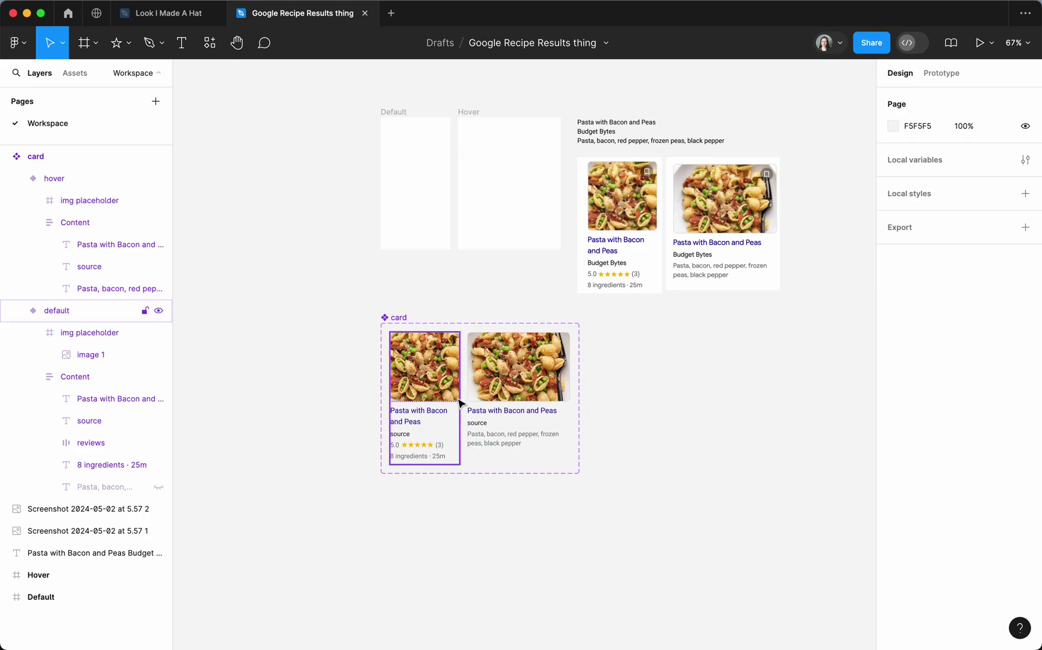
Step: Add a prototype interaction that changes the default variant to the hover variant with the While hovering trigger
scroll(458, 412, up, 10)
scroll(456, 412, up, 2)
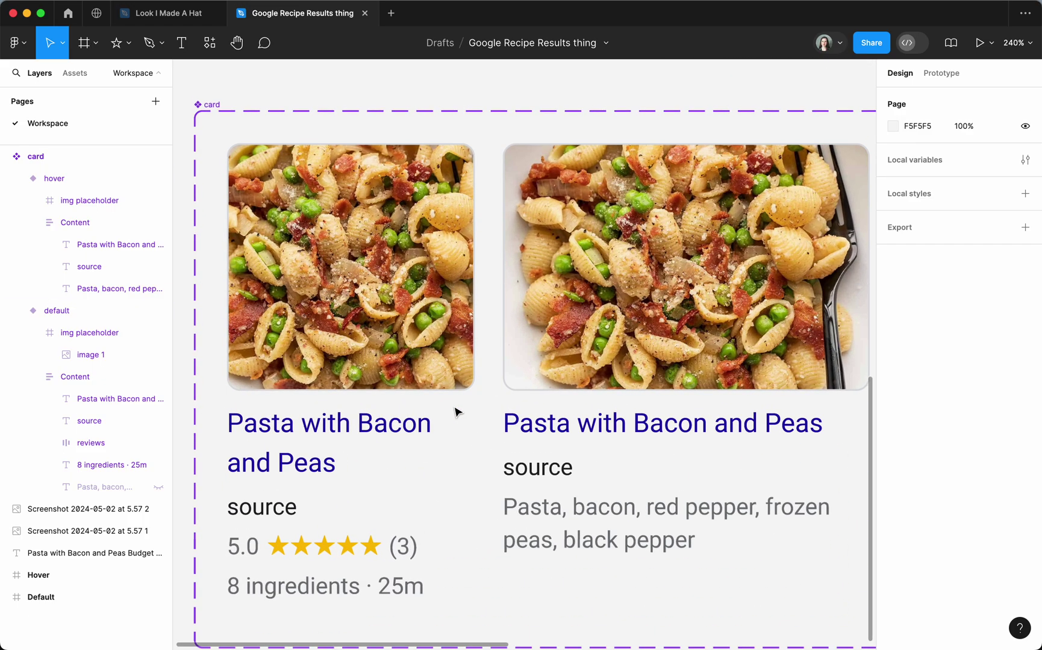
click(374, 295)
click(942, 73)
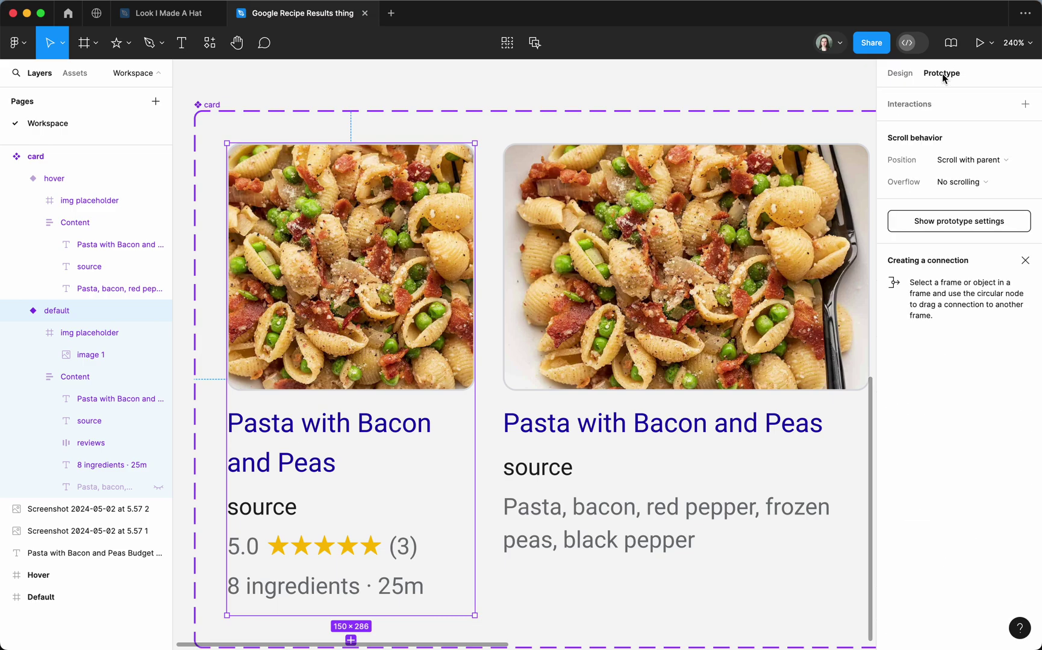
drag(475, 381, 522, 381)
scroll(522, 381, down, 4)
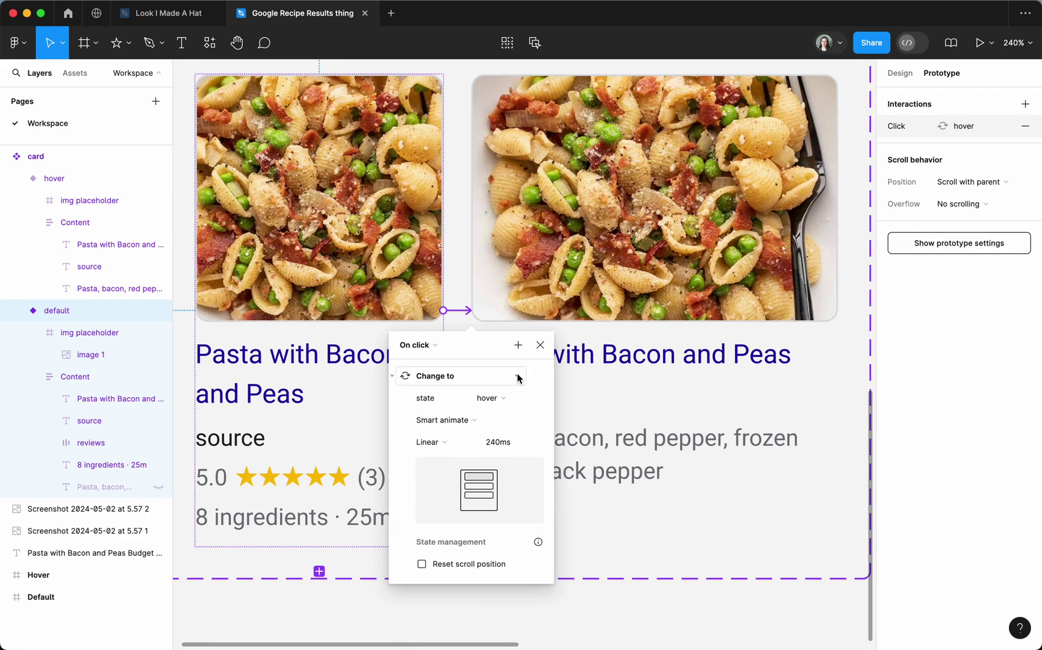
click(403, 319)
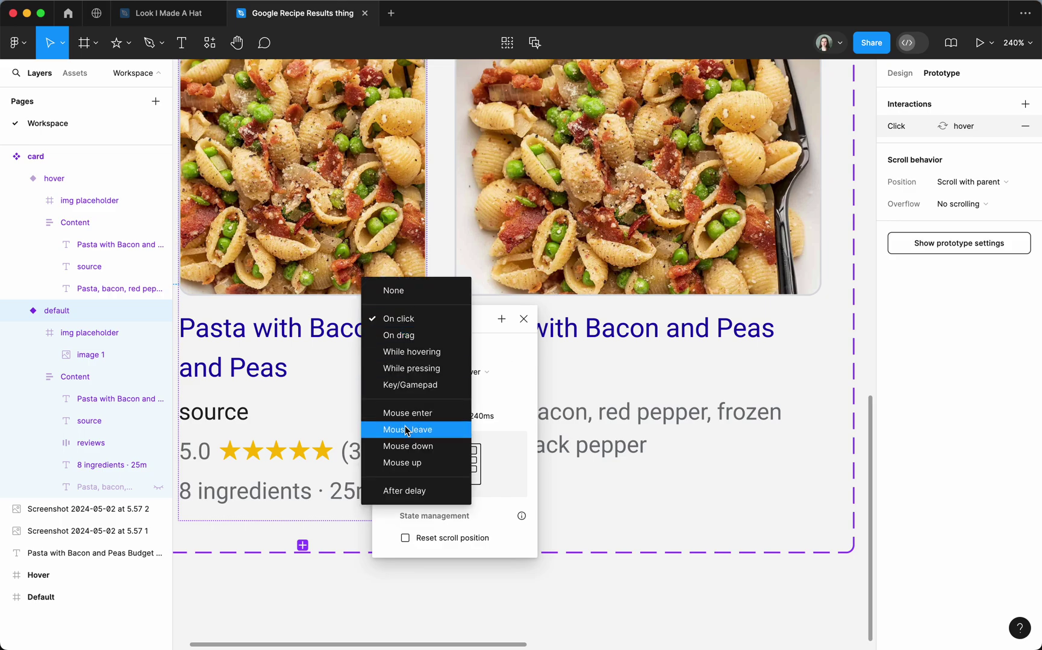
click(438, 354)
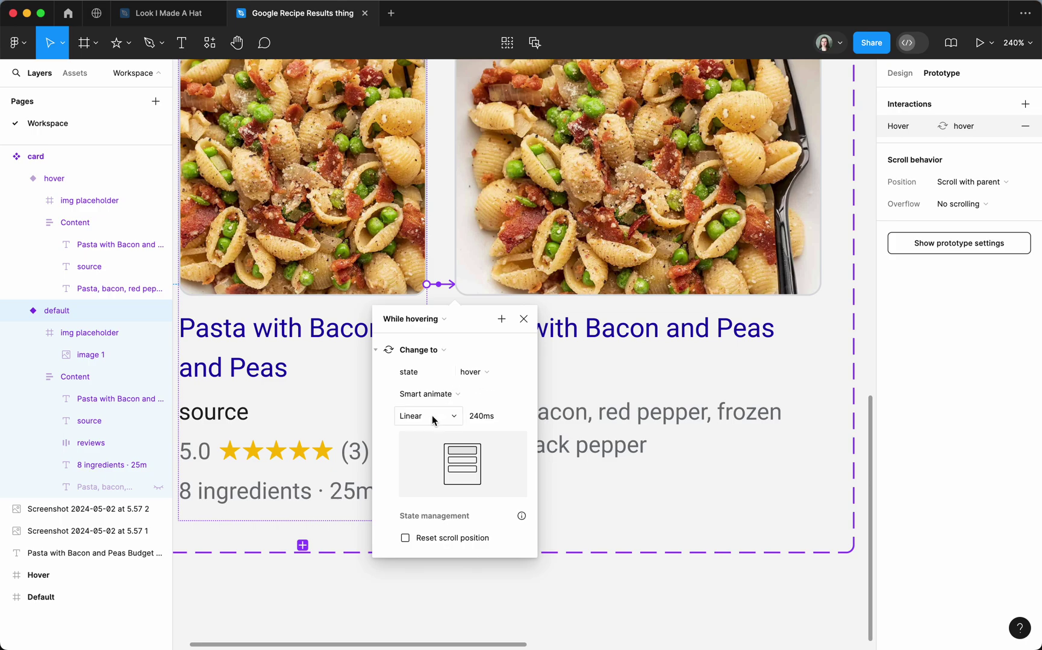
Step: Draw a frame about 710 × 422 beside the card component set and name it "Test Frame"
scroll(433, 419, down, 5)
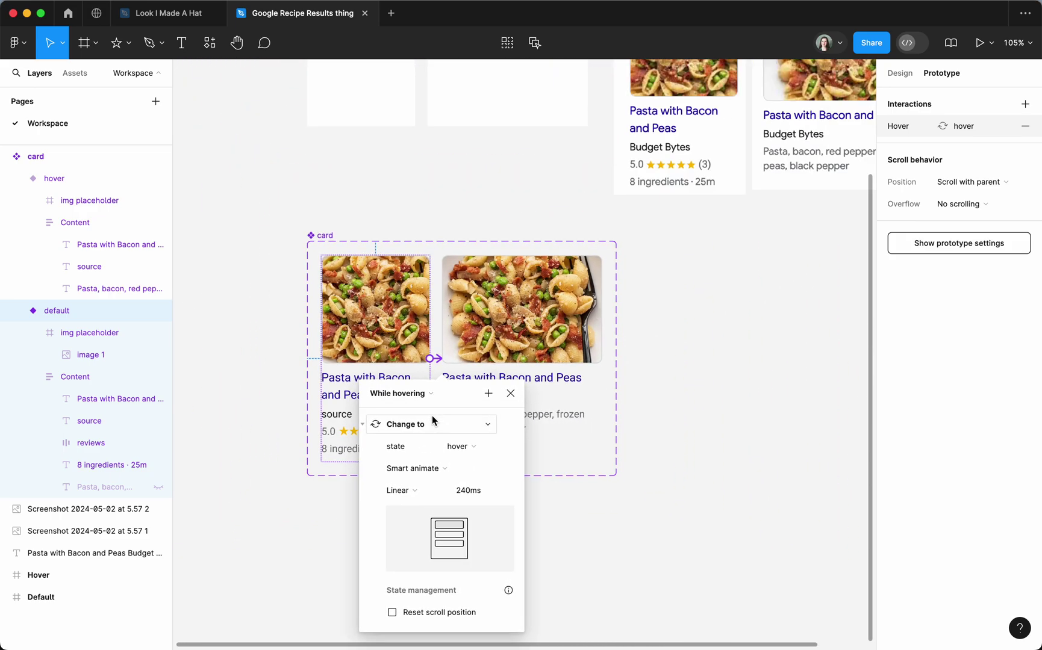
click(679, 334)
scroll(680, 330, down, 5)
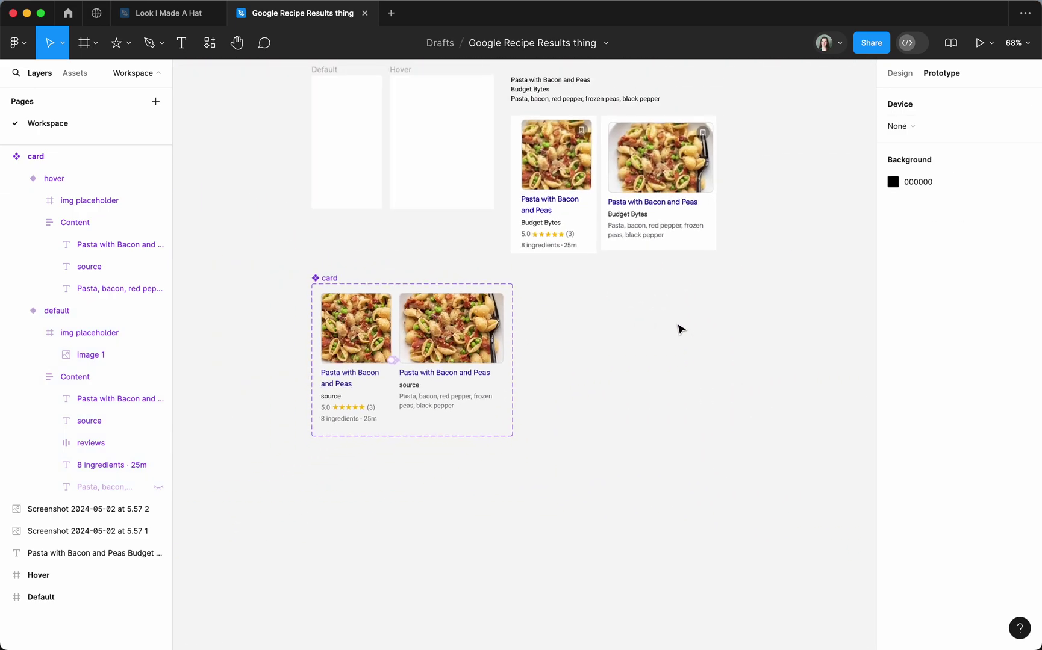
key(f)
drag(526, 283, 860, 482)
double_click(553, 278)
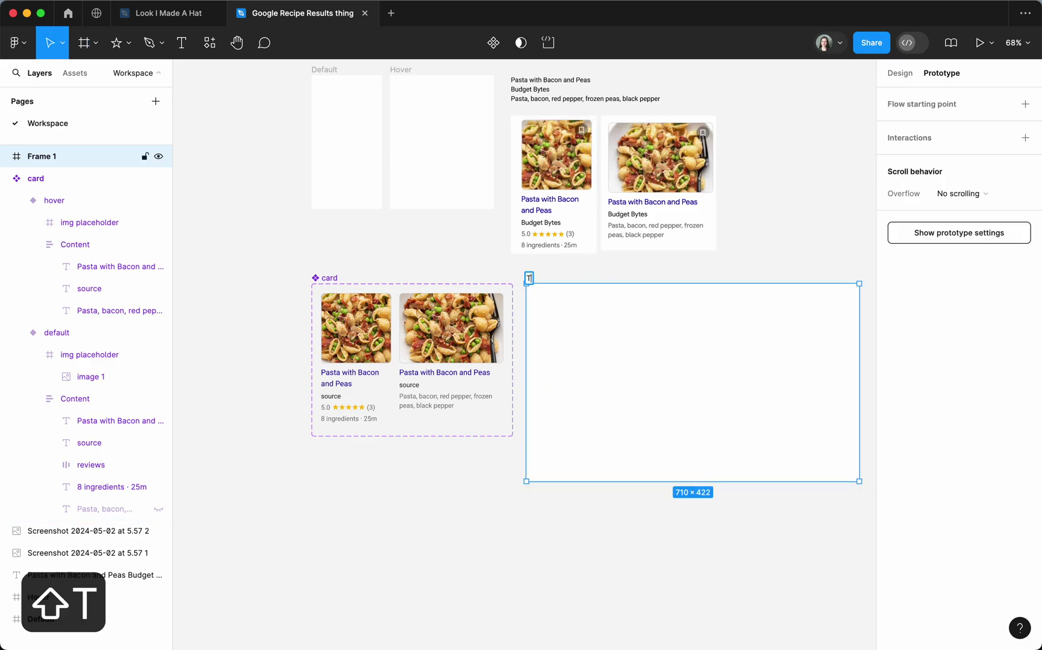
text(Test Frame)
Step: Place a row of three default card instances inside Test Frame
click(570, 368)
click(360, 339)
drag(360, 339, 762, 358)
click(834, 439)
Step: Wrap the three card instances in an auto layout frame named "test recipes" and reposition it within Test Frame
drag(834, 440, 558, 314)
key(shift+a)
key(super+r)
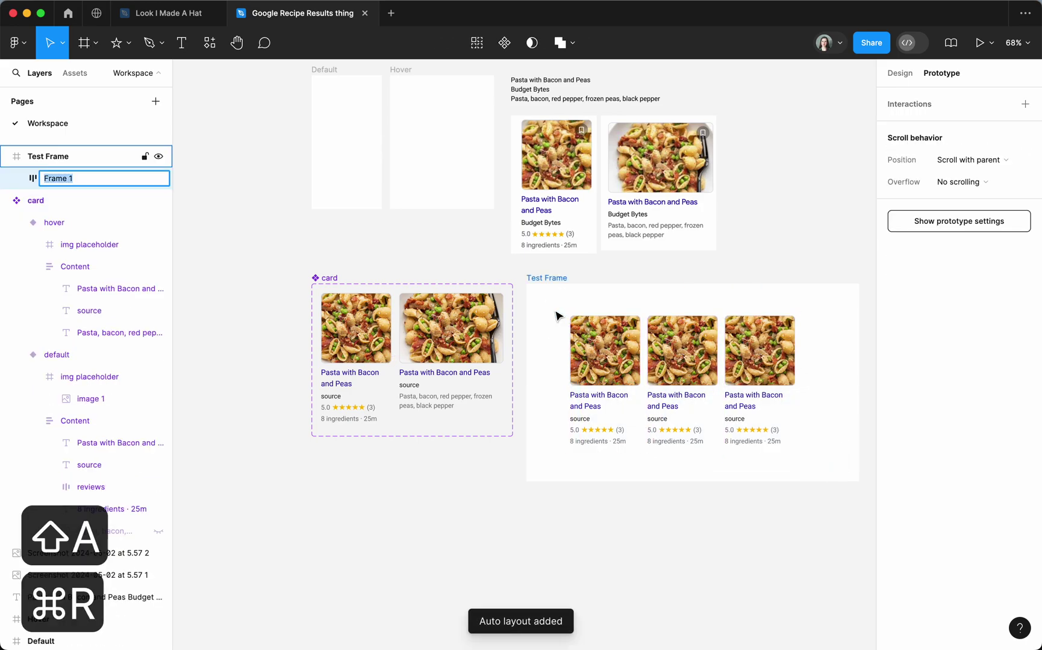
text(test recipes)
key(Return)
drag(684, 381, 695, 382)
click(583, 304)
Step: Preview the Test Frame prototype and check how the cards respond to hovering
scroll(584, 304, down, 2)
scroll(583, 304, right, 3)
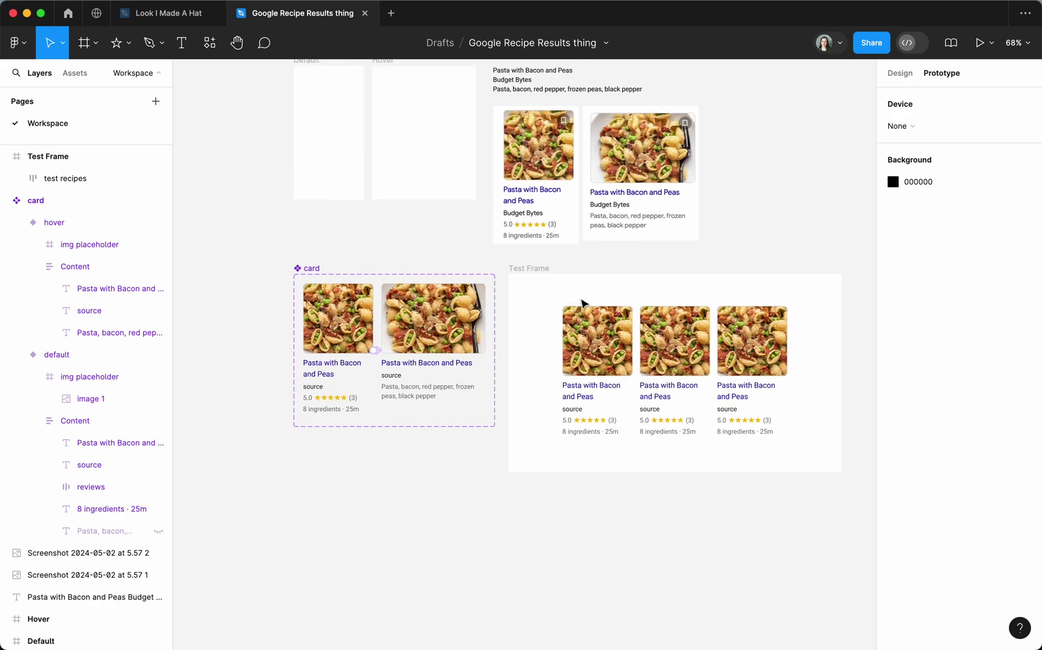
click(508, 255)
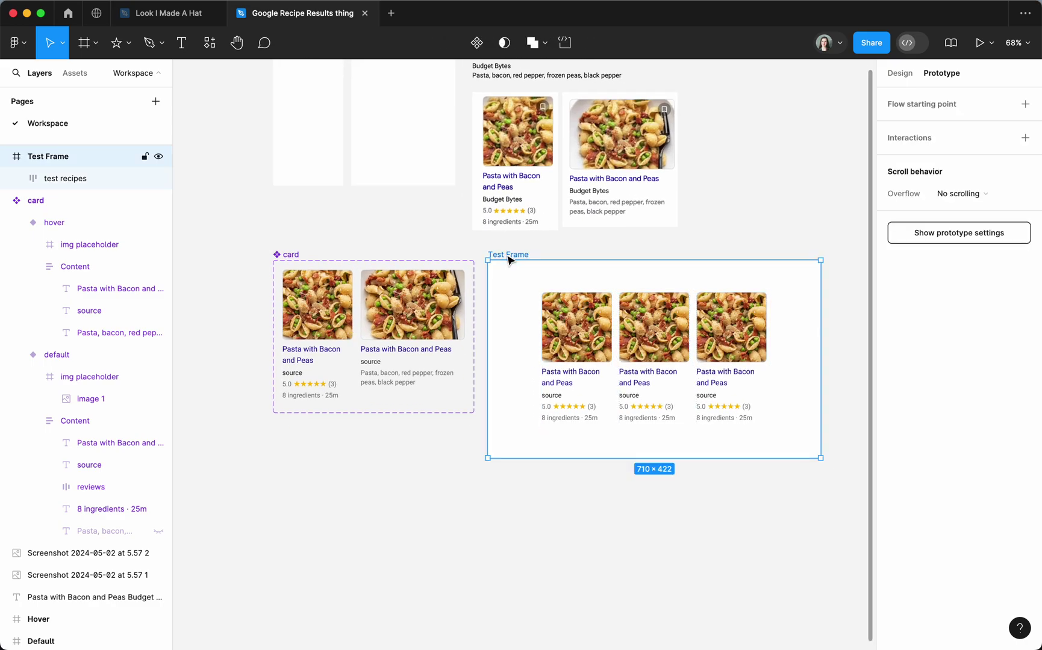
click(899, 74)
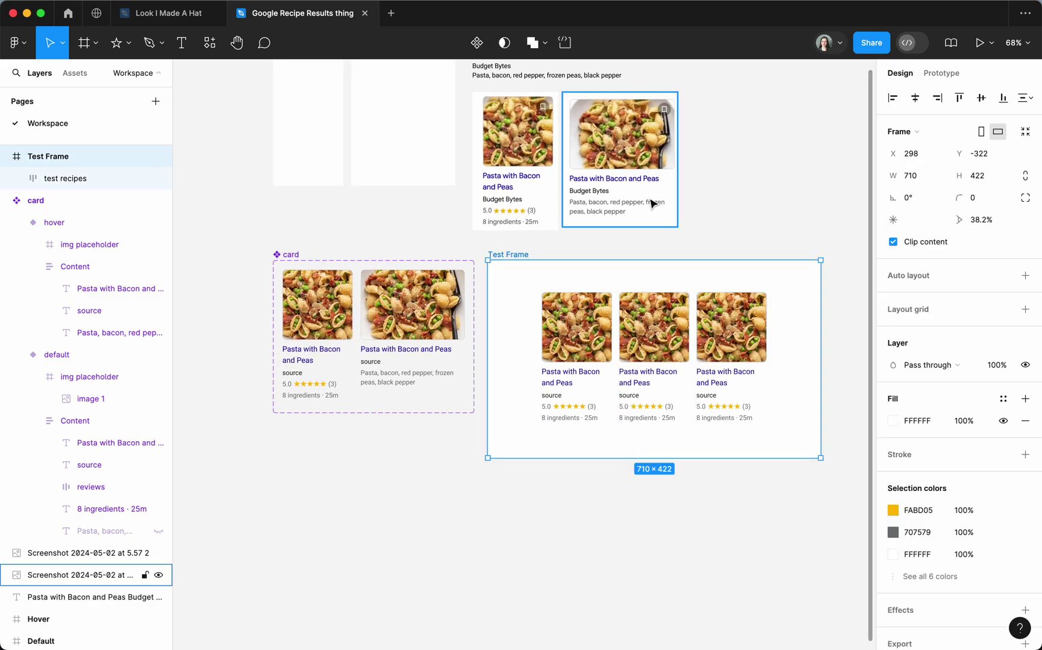
key(shift+space)
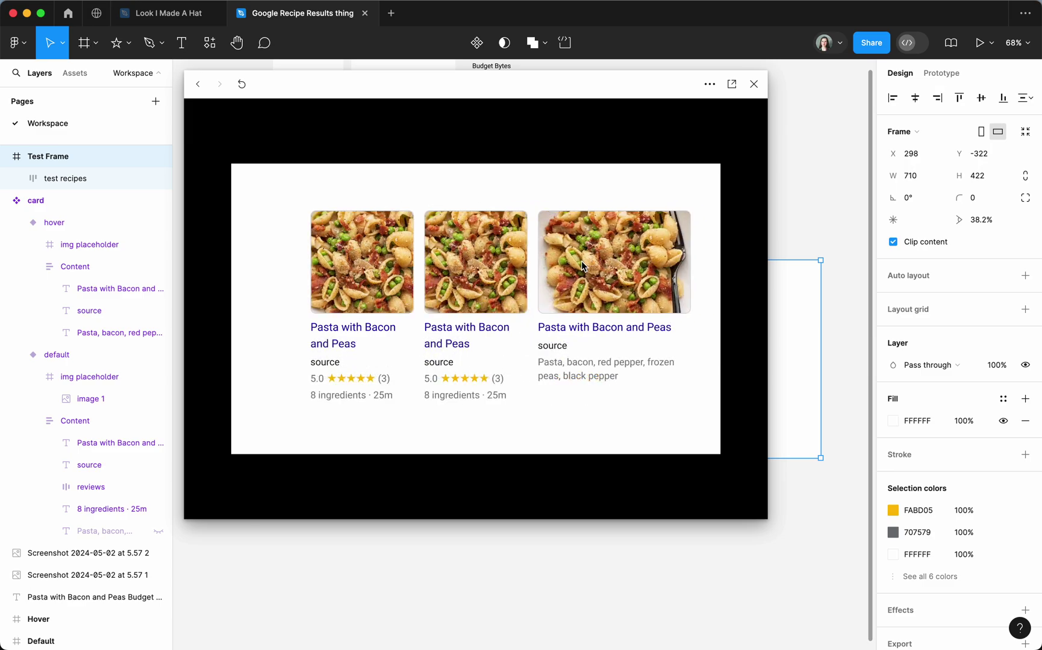
click(751, 94)
Step: Center the alignment and constraints of the test recipes auto layout frame
click(65, 178)
key(shift+a)
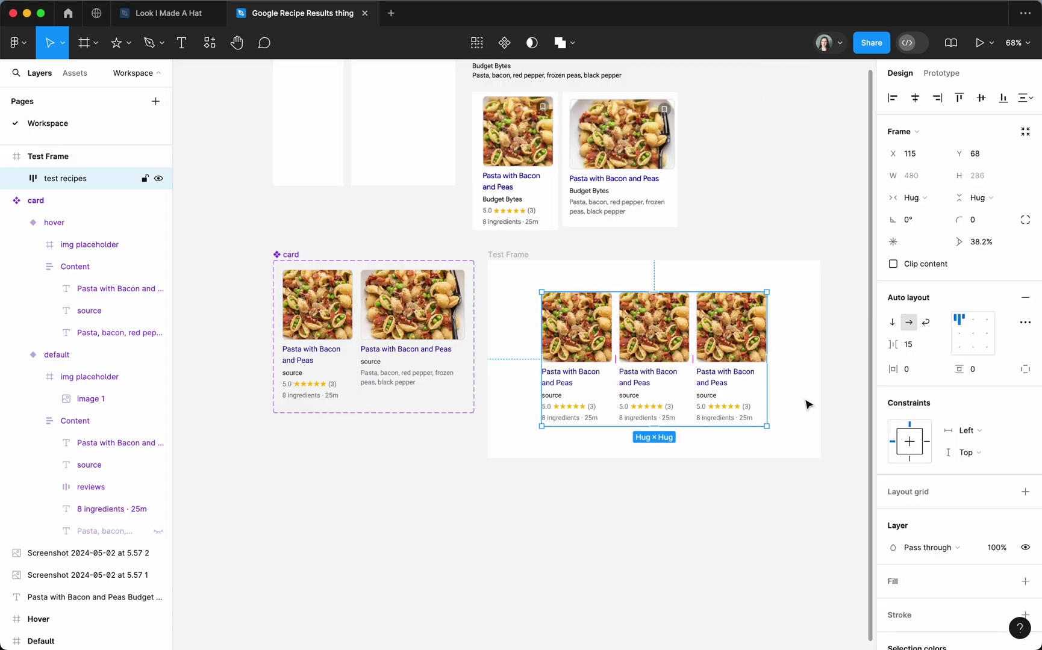
click(973, 319)
click(914, 444)
Step: Preview Test Frame again to recheck the card row's hover behavior, and switch to Google Chrome
click(513, 257)
key(shift+space)
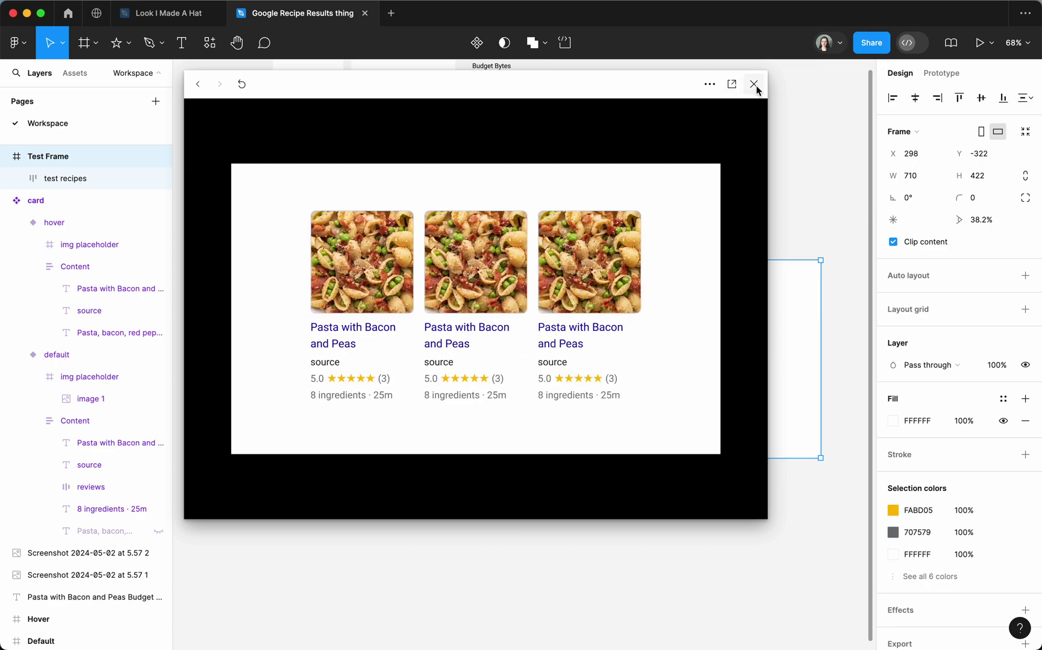
key(super+Tab)
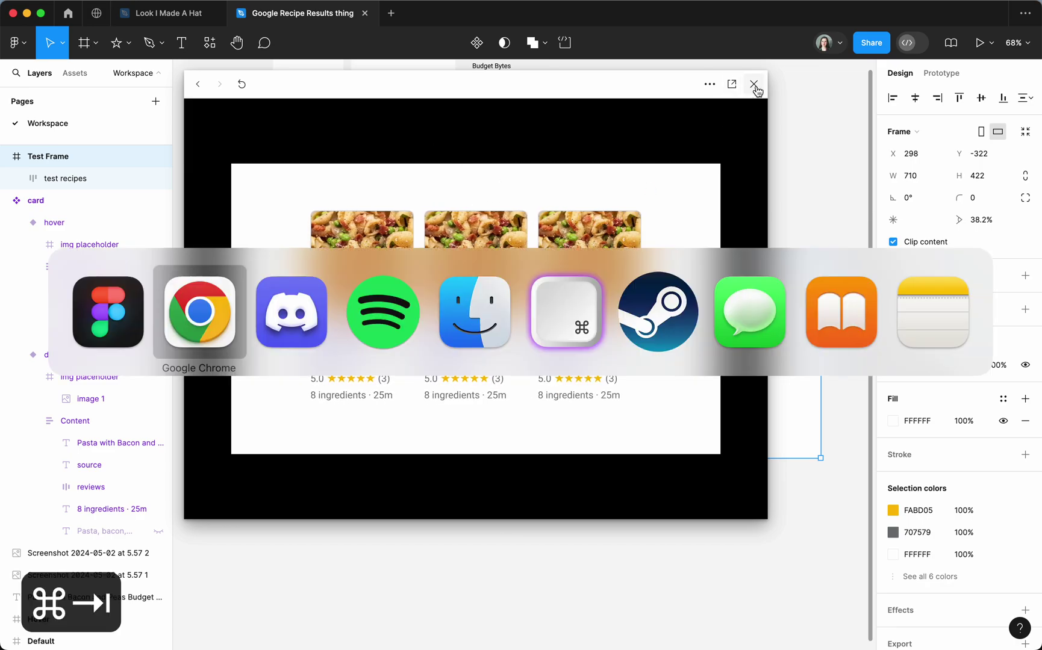
Step: View the hover behavior of Google's Popular recipes cards in the search results, and switch back to Figma to compare the Test Frame preview
click(88, 9)
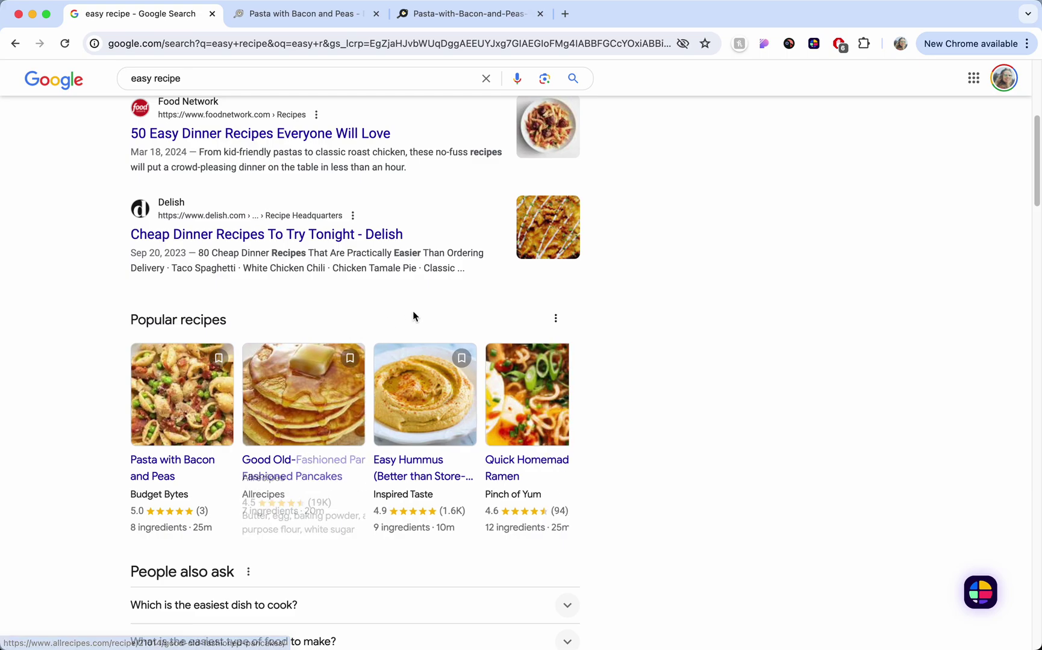
key(super+Tab)
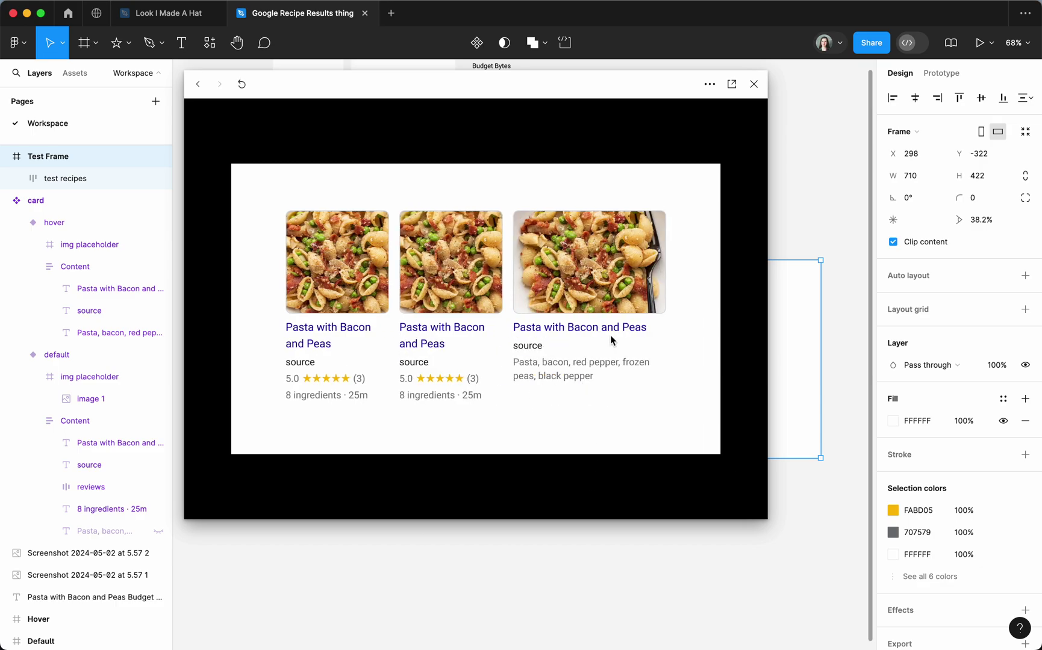
Step: Switch to Google Chrome and examine how each Popular recipes card and its neighbors respond to hovering, from the pasta card to the ramen card
key(super+Tab)
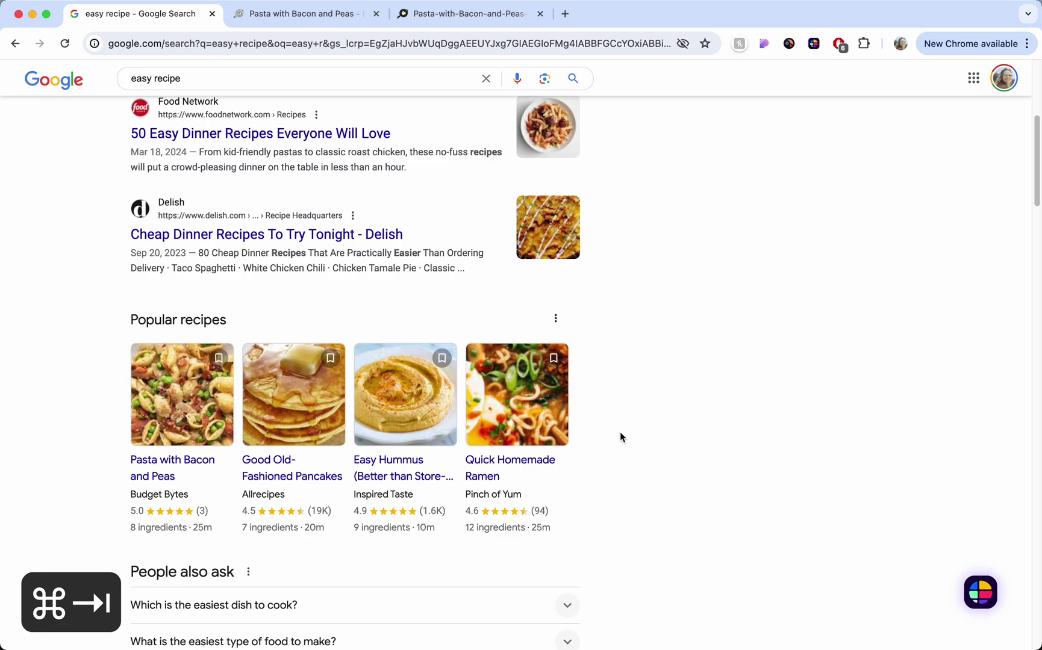
mouse_move(543, 418)
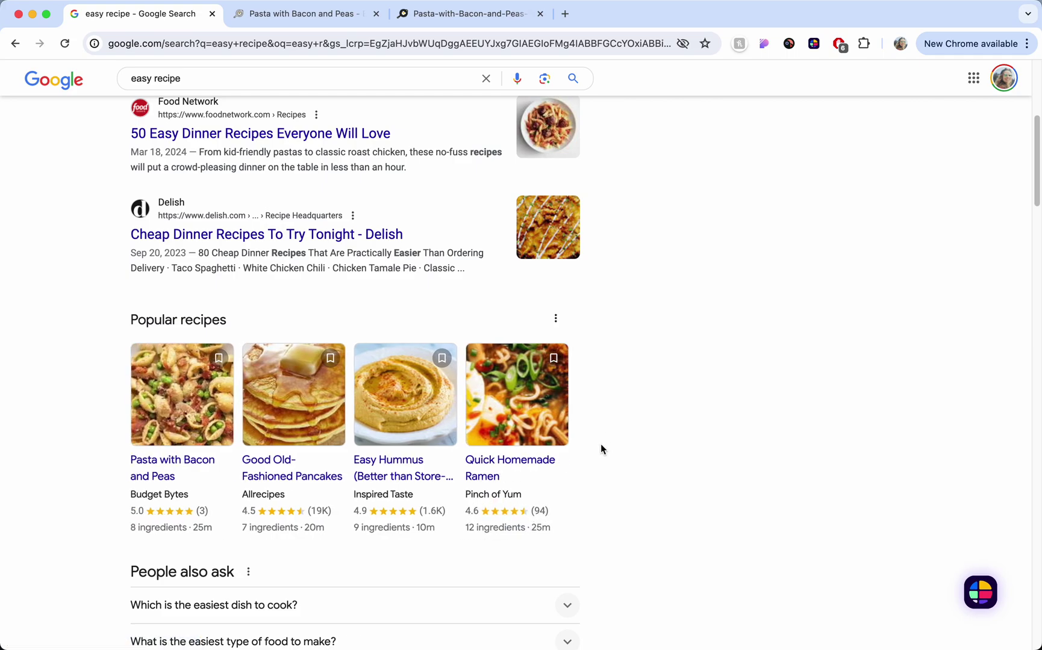
mouse_move(366, 492)
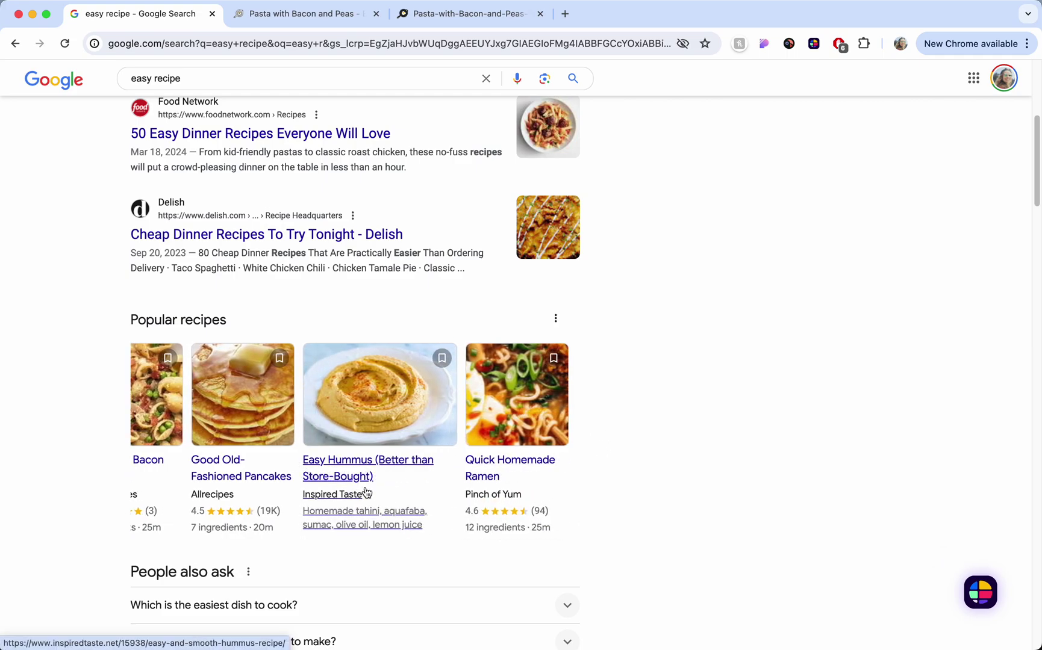
mouse_move(262, 474)
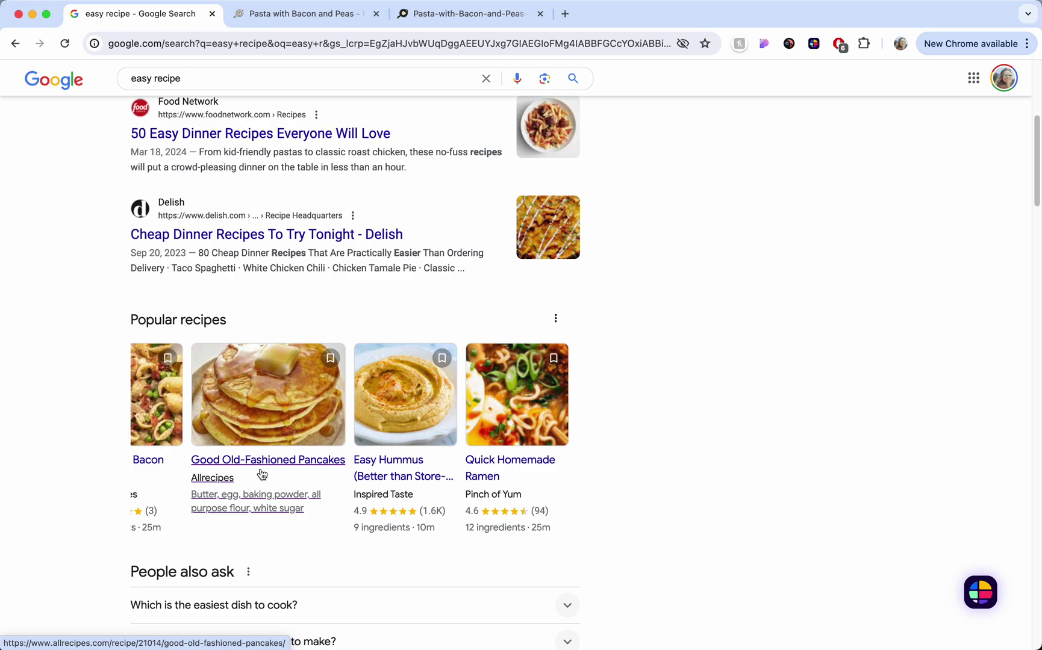
mouse_move(152, 470)
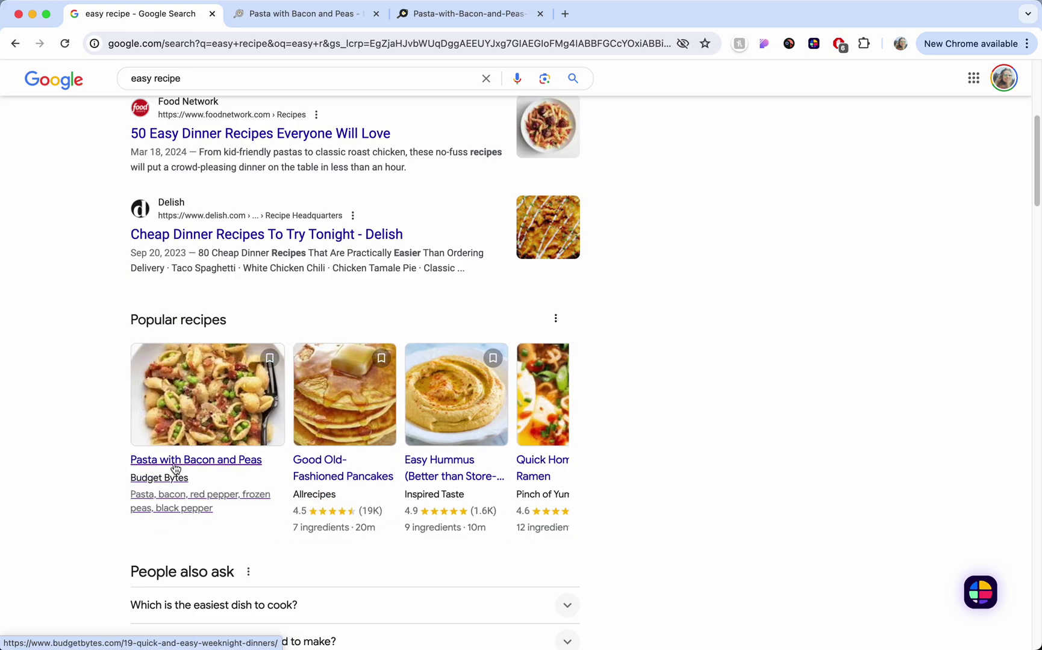
mouse_move(444, 484)
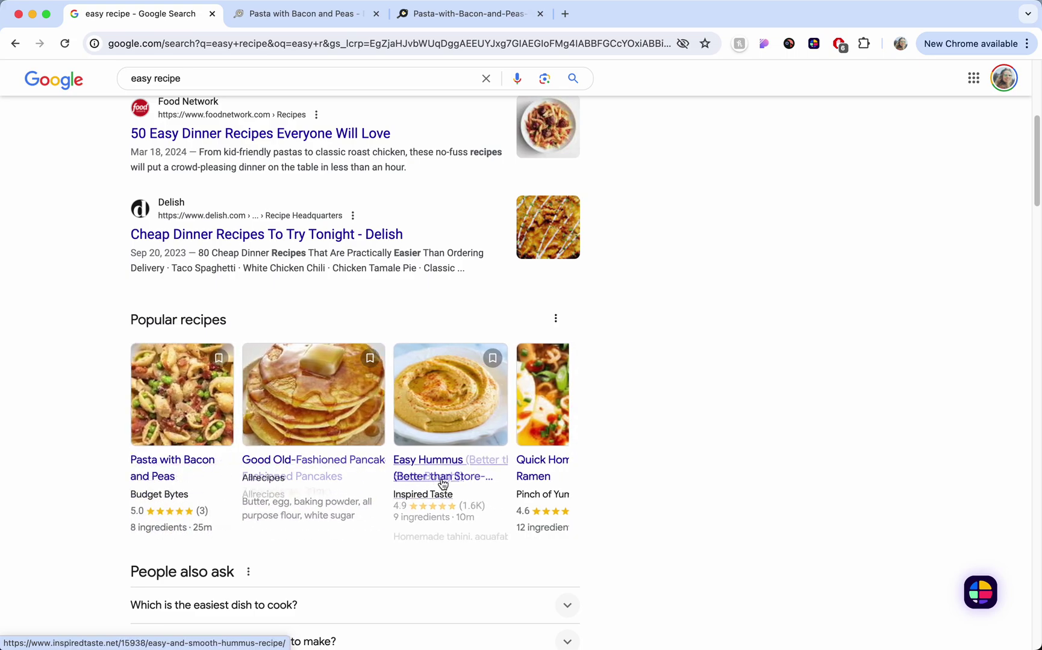
mouse_move(528, 483)
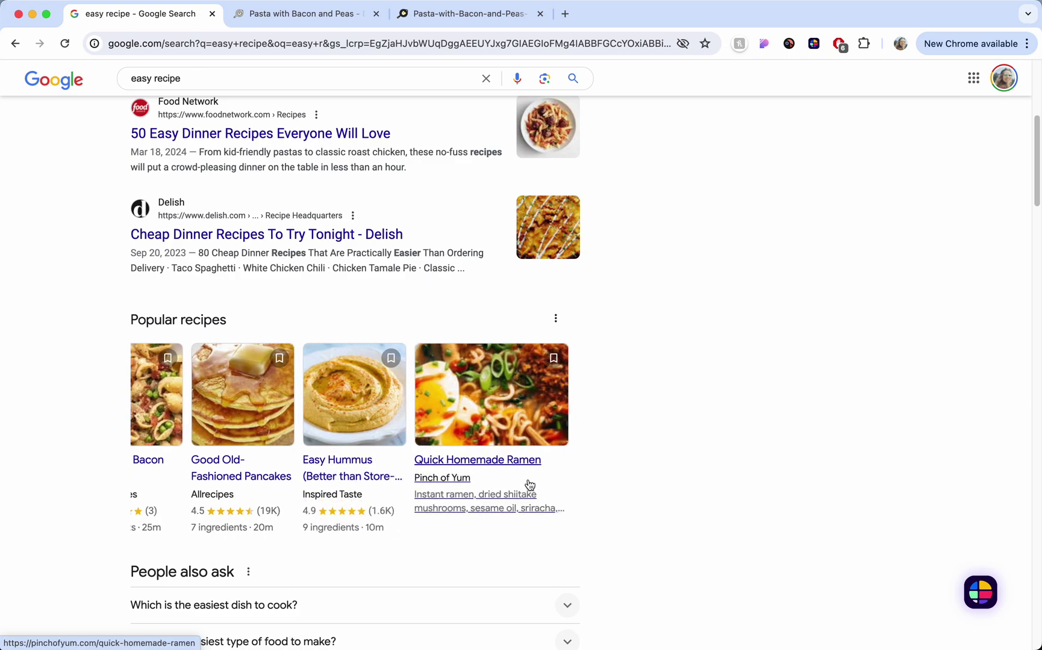
mouse_move(355, 474)
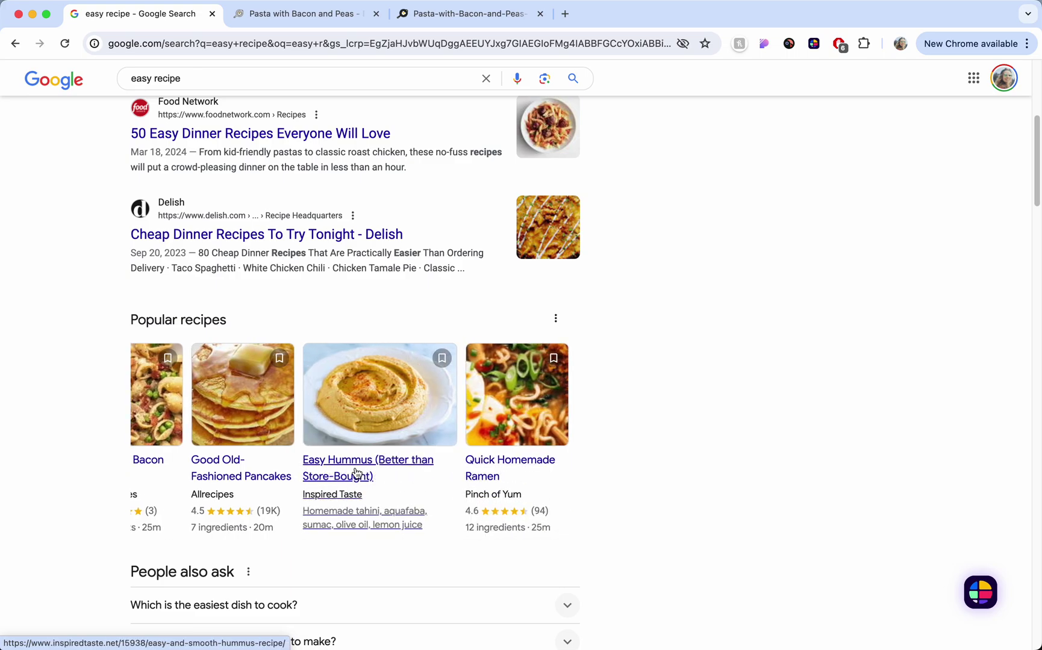
Step: Return to Figma and check the hover response of the first and second cards in the Test Frame preview
key(super+Tab)
mouse_move(360, 298)
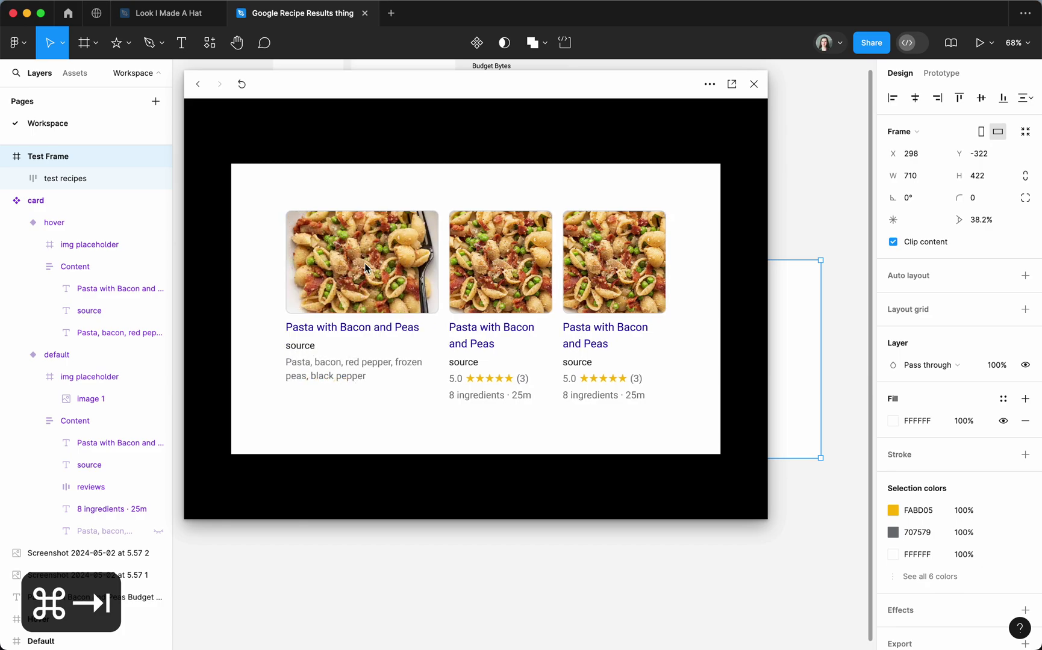
mouse_move(475, 302)
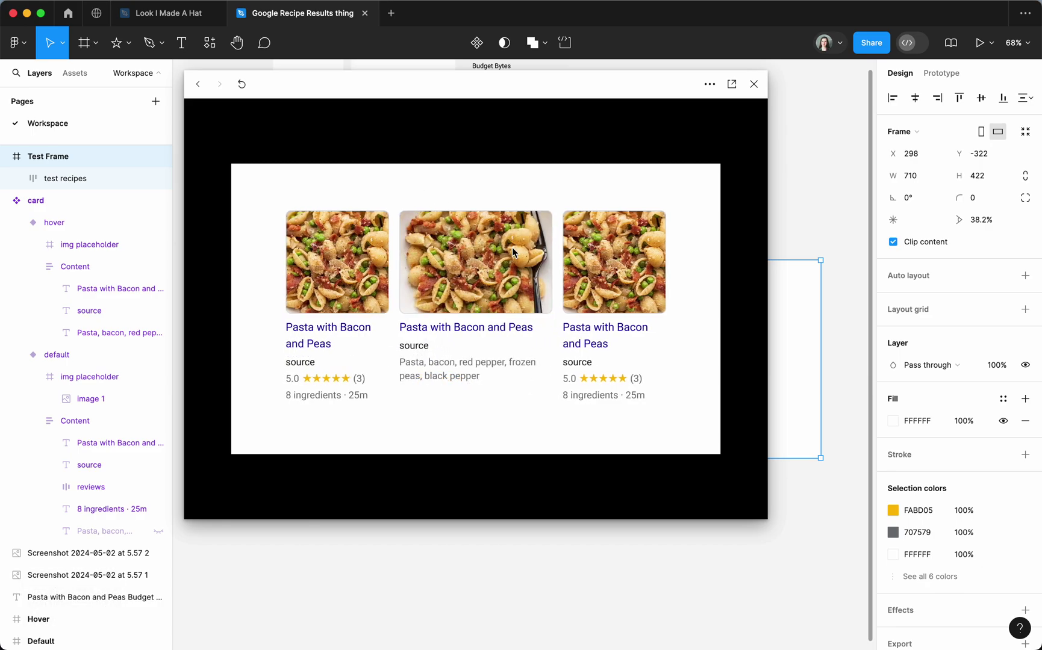